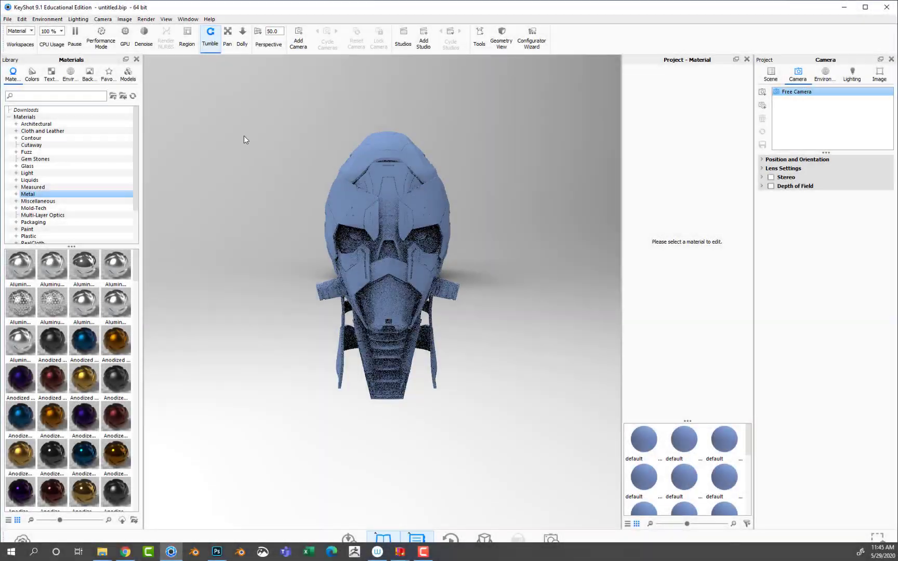
Step: Apply the red Glass material Red Hot Melt to the helmet's eyes
{"action": "mouse_move", "coordinate": [244, 136]}
{"action": "left_mouse_down"}
{"action": "mouse_move", "coordinate": [514, 163]}
{"action": "mouse_move", "coordinate": [180, 150]}
{"action": "mouse_move", "coordinate": [289, 205]}
{"action": "left_mouse_up"}
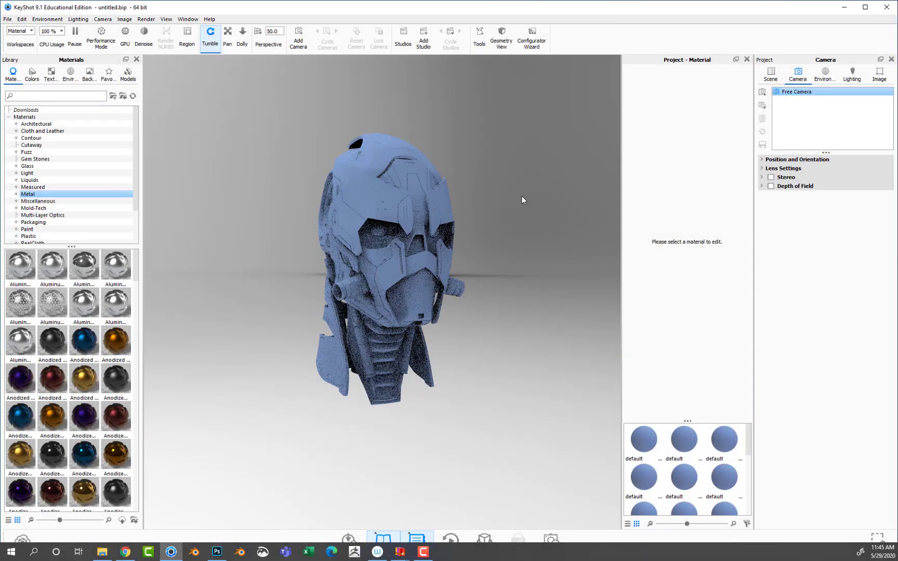
{"action": "mouse_move", "coordinate": [253, 247]}
{"action": "left_mouse_down"}
{"action": "mouse_move", "coordinate": [357, 185]}
{"action": "mouse_move", "coordinate": [516, 176]}
{"action": "mouse_move", "coordinate": [420, 205]}
{"action": "left_mouse_up"}
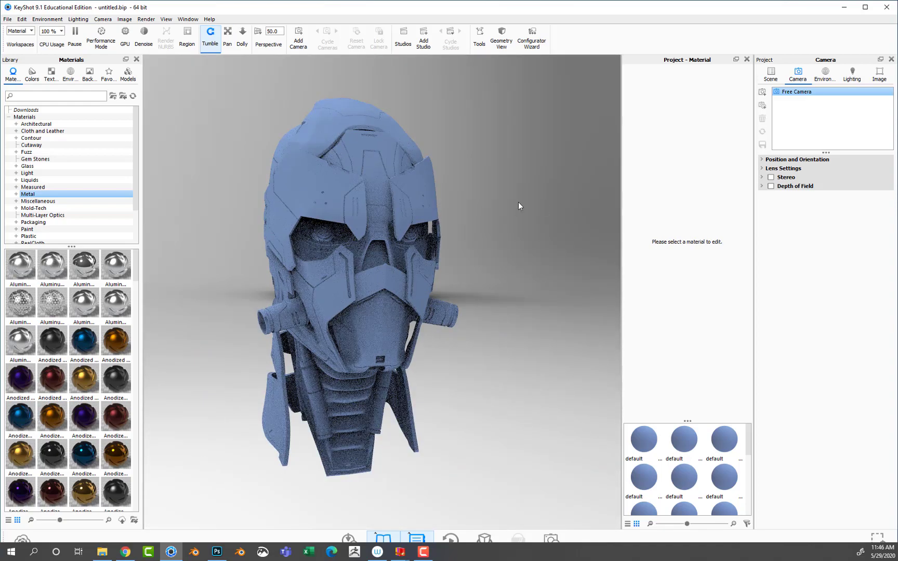
{"action": "left_click", "coordinate": [28, 166]}
{"action": "mouse_move", "coordinate": [115, 341]}
{"action": "left_mouse_down"}
{"action": "mouse_move", "coordinate": [327, 230]}
{"action": "mouse_move", "coordinate": [130, 451]}
{"action": "mouse_move", "coordinate": [123, 341]}
{"action": "mouse_move", "coordinate": [321, 232]}
{"action": "mouse_move", "coordinate": [77, 388]}
{"action": "mouse_move", "coordinate": [136, 325]}
{"action": "mouse_move", "coordinate": [326, 229]}
{"action": "left_mouse_up"}
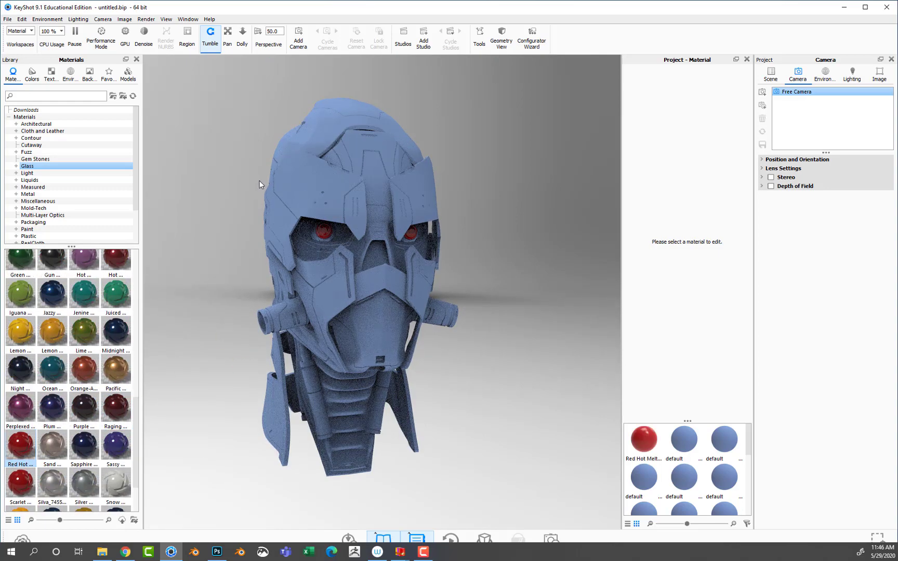
Step: Browse the Metal and Light folders, previewing anodized and chrome metals on the helmet
{"action": "left_click", "coordinate": [52, 194]}
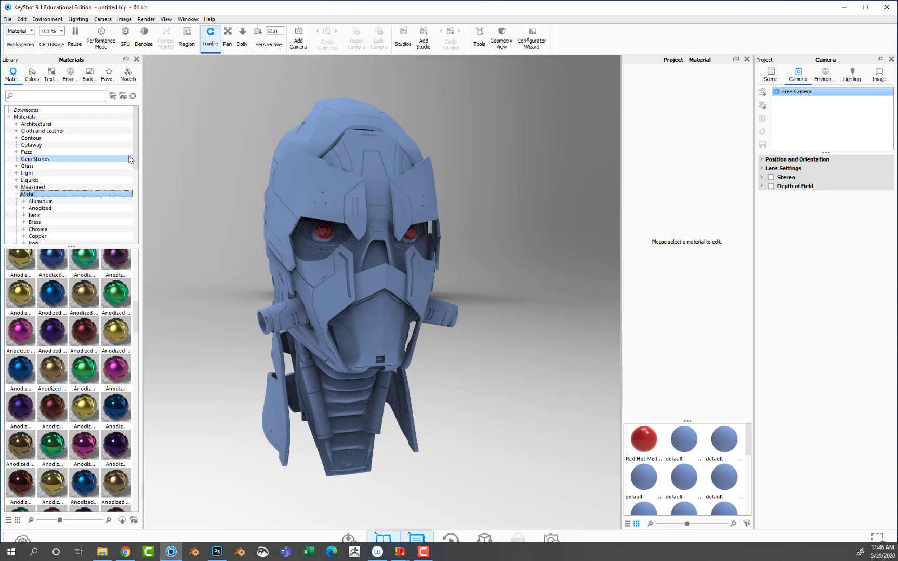
{"action": "left_click_drag", "start_coordinate": [131, 160], "coordinate": [132, 180]}
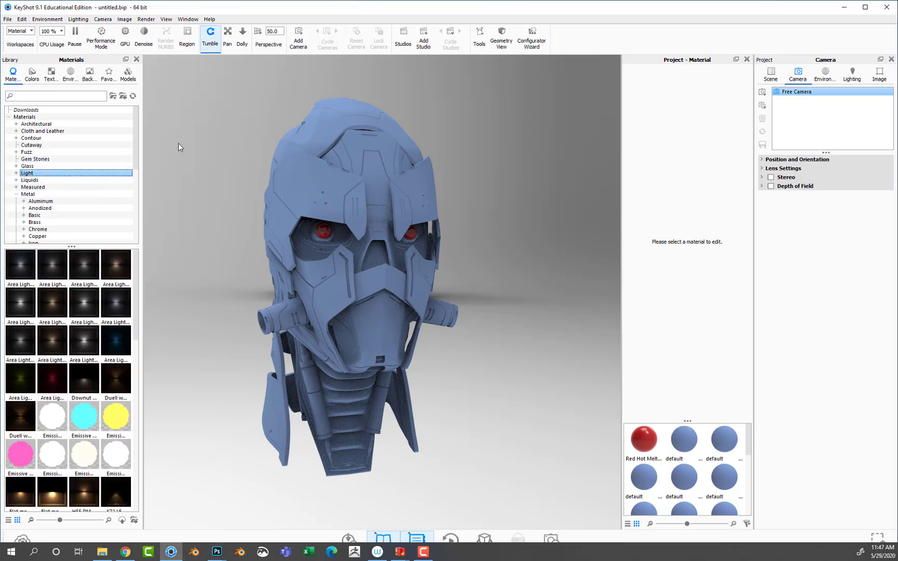
{"action": "key", "text": "Down"}
{"action": "key", "text": "Down"}
{"action": "key", "text": "Down"}
{"action": "left_click_drag", "start_coordinate": [52, 341], "coordinate": [136, 275]}
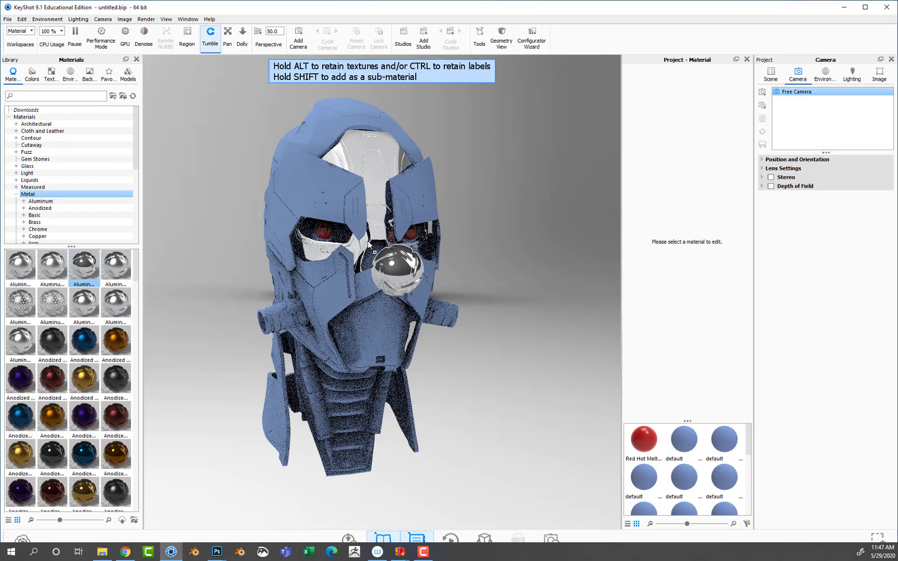
{"action": "scroll", "coordinate": [78, 364], "scroll_direction": "down", "scroll_amount": 5}
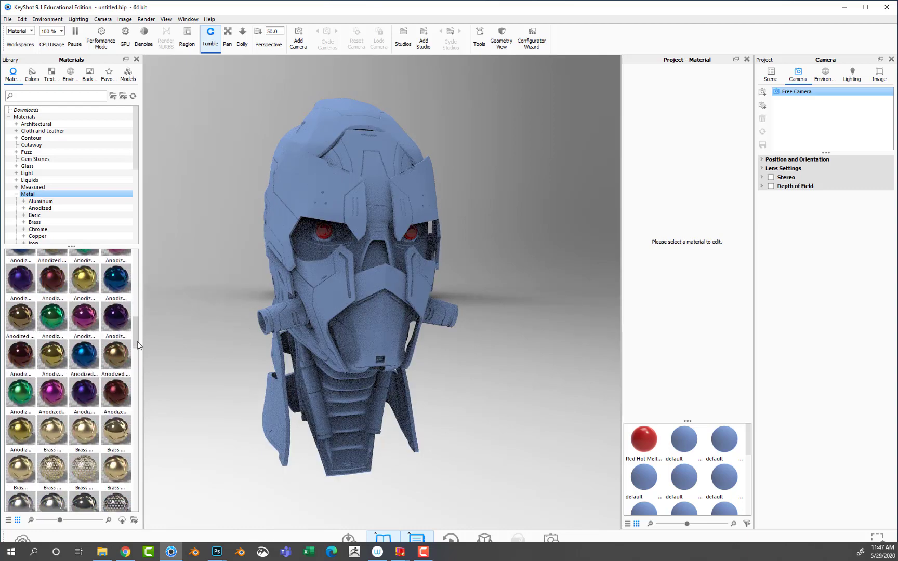
{"action": "left_click_drag", "start_coordinate": [20, 373], "coordinate": [60, 394]}
Step: Apply the city alley environment, set the background to a plain colour and expand Ground
{"action": "left_click", "coordinate": [70, 75]}
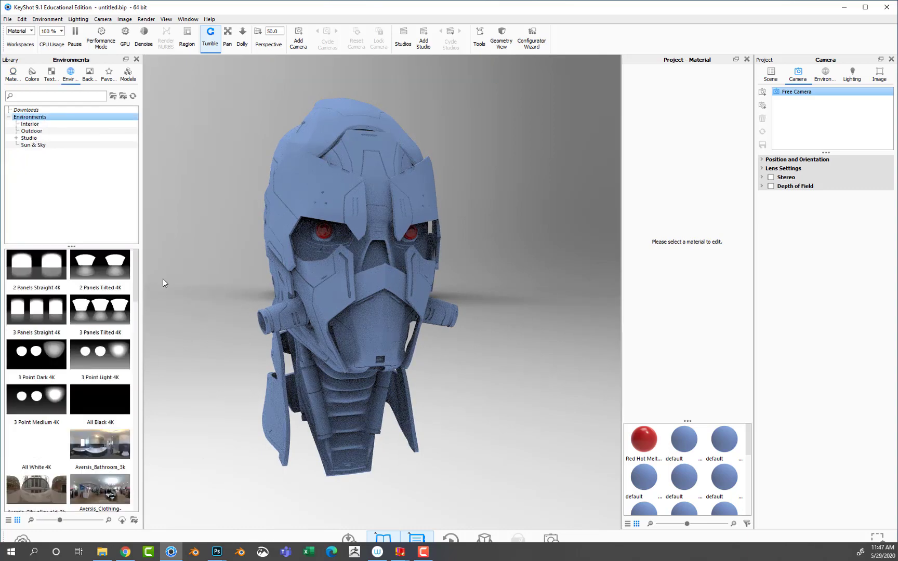
{"action": "left_click_drag", "start_coordinate": [36, 484], "coordinate": [364, 260]}
{"action": "left_click", "coordinate": [821, 77]}
{"action": "left_click", "coordinate": [765, 367]}
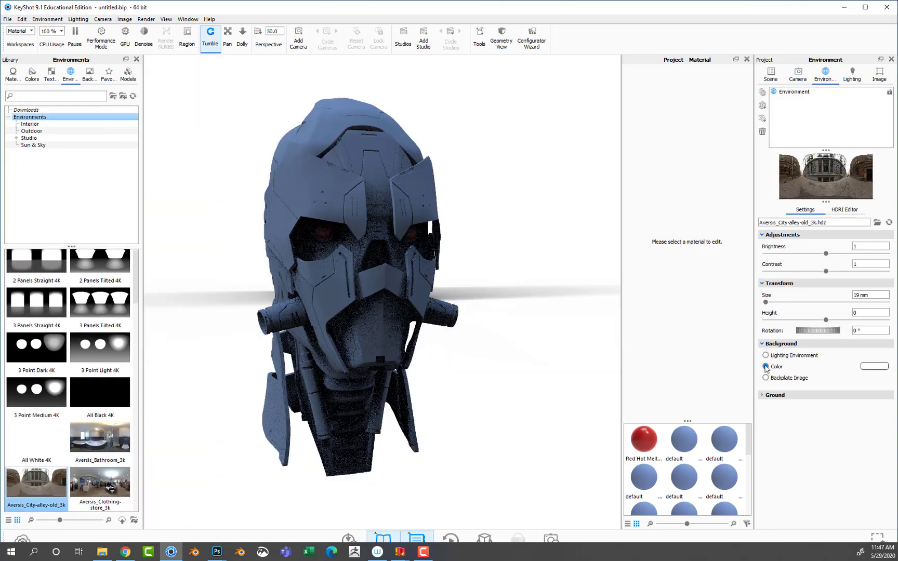
{"action": "left_click_drag", "start_coordinate": [416, 239], "coordinate": [555, 239]}
{"action": "left_click", "coordinate": [761, 395]}
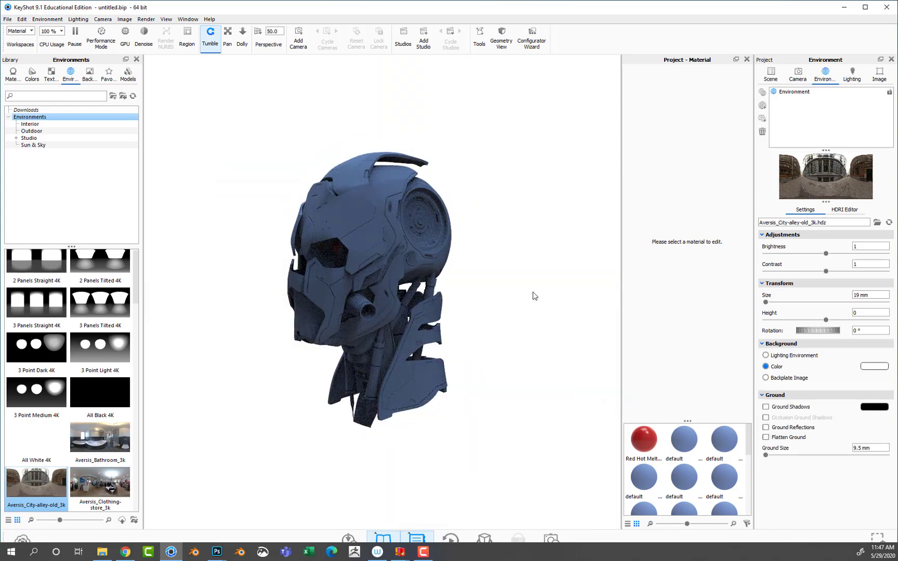
{"action": "left_click_drag", "start_coordinate": [534, 296], "coordinate": [503, 263]}
Step: Try Aversis Clothing-store and Office-hallway environments, settling on Dosch-Stairwell_2k
{"action": "double_click", "coordinate": [99, 483]}
{"action": "scroll", "coordinate": [98, 404], "scroll_direction": "down", "scroll_amount": 5}
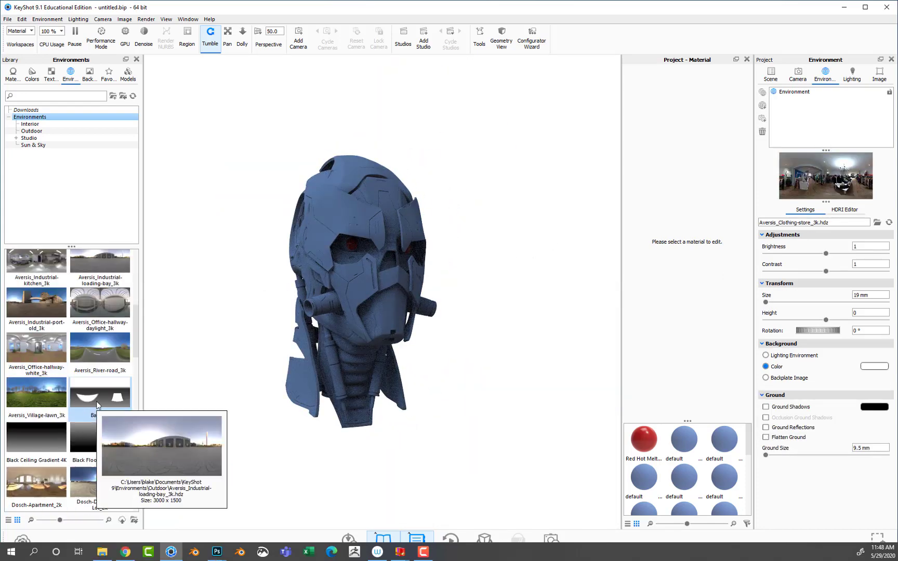
{"action": "scroll", "coordinate": [97, 405], "scroll_direction": "up", "scroll_amount": 1}
{"action": "double_click", "coordinate": [100, 314]}
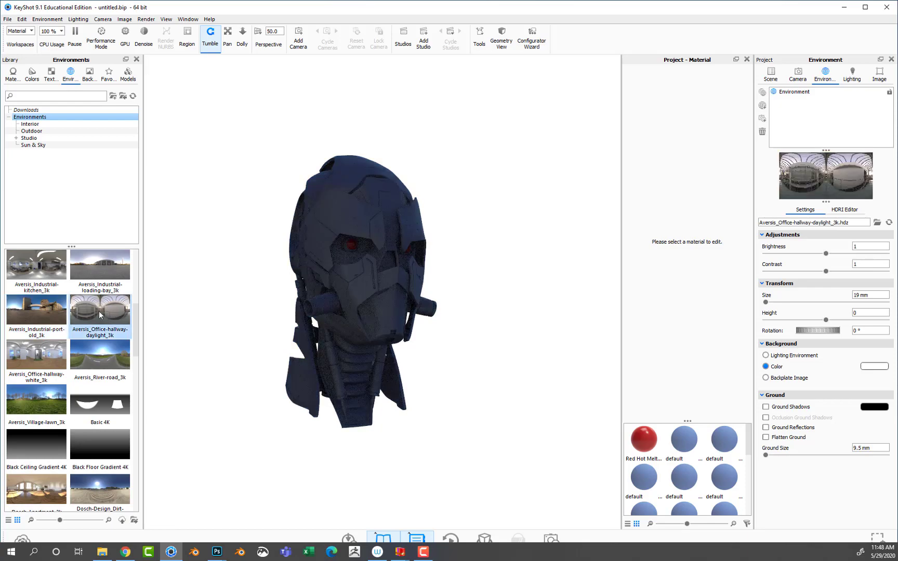
{"action": "scroll", "coordinate": [100, 315], "scroll_direction": "down", "scroll_amount": 5}
{"action": "double_click", "coordinate": [37, 268]}
{"action": "left_click_drag", "start_coordinate": [218, 174], "coordinate": [524, 181]}
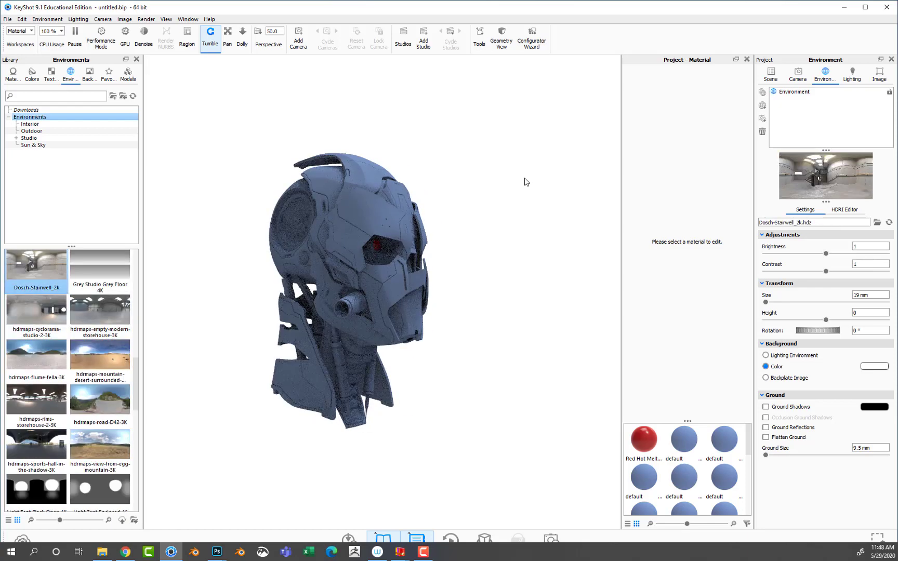
Step: Try chrome, polished iron, rough iron and magnesium metals on the helmet's dome
{"action": "left_click", "coordinate": [13, 73]}
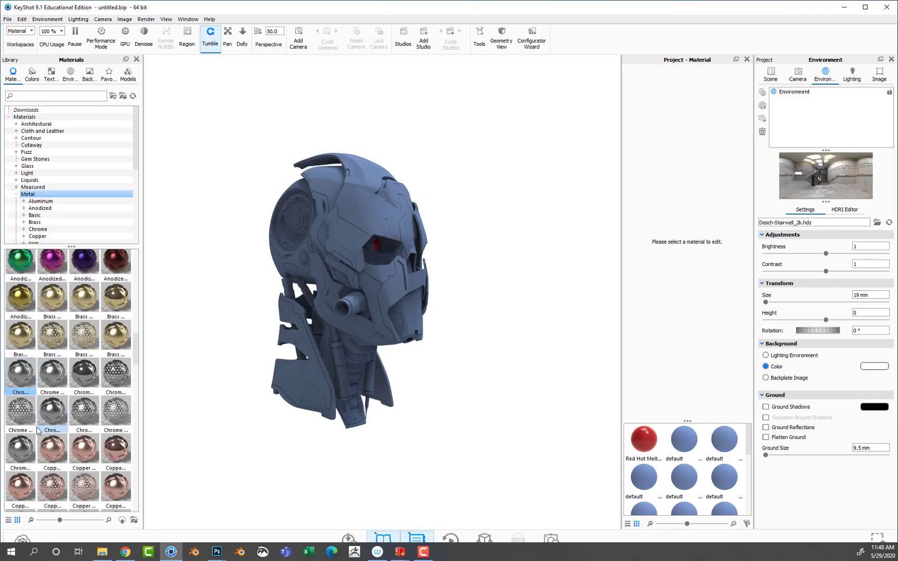
{"action": "left_click_drag", "start_coordinate": [83, 374], "coordinate": [290, 255]}
{"action": "mouse_move", "coordinate": [291, 255]}
{"action": "left_mouse_down"}
{"action": "mouse_move", "coordinate": [499, 286]}
{"action": "mouse_move", "coordinate": [145, 334]}
{"action": "mouse_move", "coordinate": [136, 365]}
{"action": "left_mouse_up"}
{"action": "mouse_move", "coordinate": [52, 432]}
{"action": "left_mouse_down"}
{"action": "mouse_move", "coordinate": [240, 288]}
{"action": "mouse_move", "coordinate": [336, 248]}
{"action": "mouse_move", "coordinate": [451, 317]}
{"action": "mouse_move", "coordinate": [525, 294]}
{"action": "left_mouse_up"}
{"action": "mouse_move", "coordinate": [84, 431]}
{"action": "left_mouse_down"}
{"action": "mouse_move", "coordinate": [316, 234]}
{"action": "mouse_move", "coordinate": [156, 411]}
{"action": "left_mouse_up"}
{"action": "scroll", "coordinate": [68, 395], "scroll_direction": "down", "scroll_amount": 3}
{"action": "left_click", "coordinate": [15, 417]}
{"action": "left_click_drag", "start_coordinate": [15, 418], "coordinate": [291, 179]}
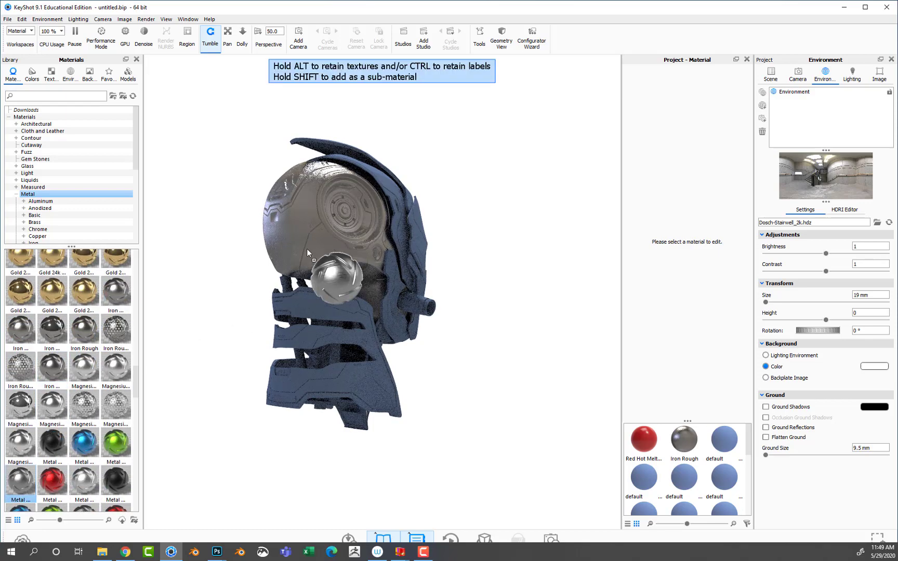
Step: Try several more metal materials on the dome, including a rusty finish
{"action": "scroll", "coordinate": [67, 385], "scroll_direction": "down", "scroll_amount": 3}
{"action": "left_click_drag", "start_coordinate": [84, 459], "coordinate": [284, 283]}
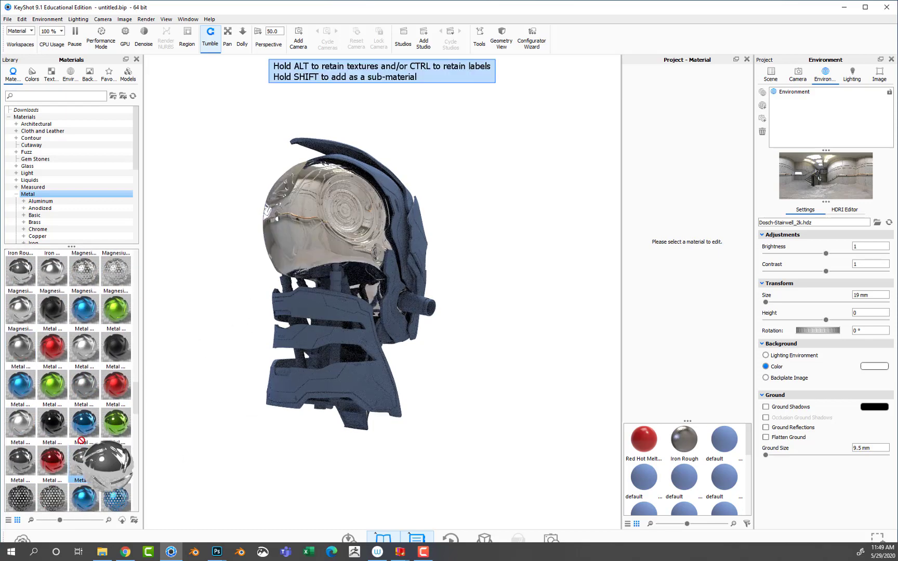
{"action": "scroll", "coordinate": [68, 384], "scroll_direction": "down", "scroll_amount": 4}
{"action": "mouse_move", "coordinate": [20, 405]}
{"action": "left_mouse_down"}
{"action": "mouse_move", "coordinate": [491, 210]}
{"action": "mouse_move", "coordinate": [250, 208]}
{"action": "left_mouse_up"}
{"action": "scroll", "coordinate": [67, 385], "scroll_direction": "down", "scroll_amount": 3}
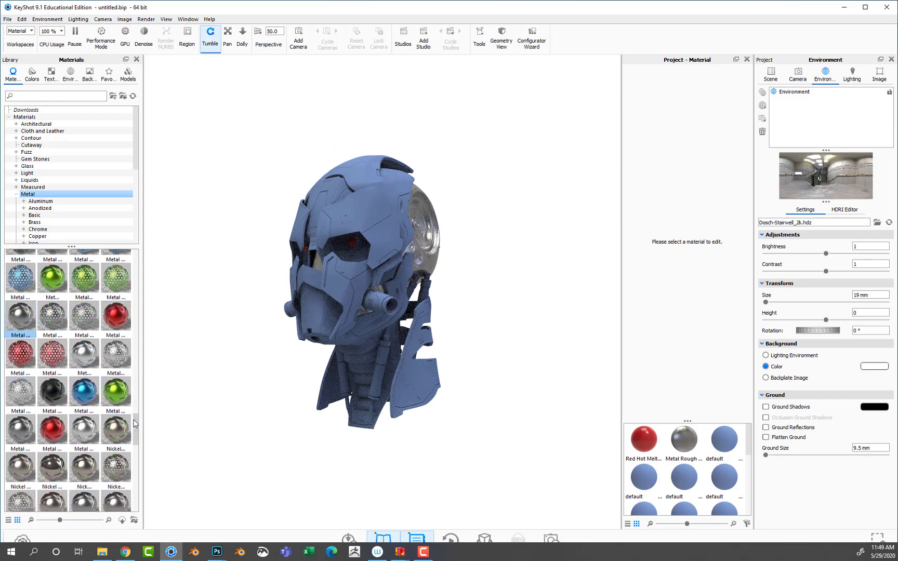
{"action": "left_click_drag", "start_coordinate": [21, 436], "coordinate": [337, 286]}
{"action": "mouse_move", "coordinate": [337, 285]}
{"action": "left_mouse_down"}
{"action": "mouse_move", "coordinate": [206, 294]}
{"action": "mouse_move", "coordinate": [645, 228]}
{"action": "left_mouse_up"}
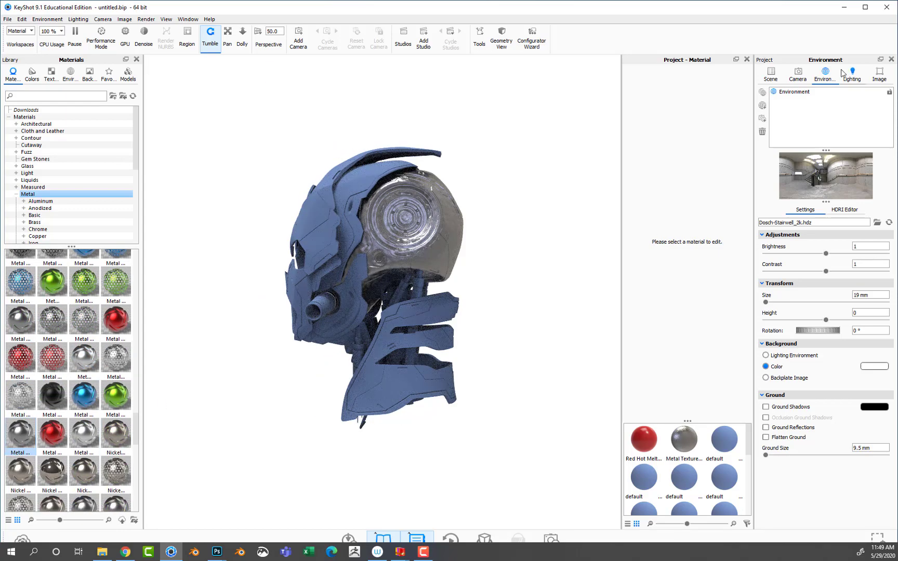
{"action": "scroll", "coordinate": [32, 480], "scroll_direction": "down", "scroll_amount": 4}
{"action": "left_click_drag", "start_coordinate": [52, 472], "coordinate": [444, 249]}
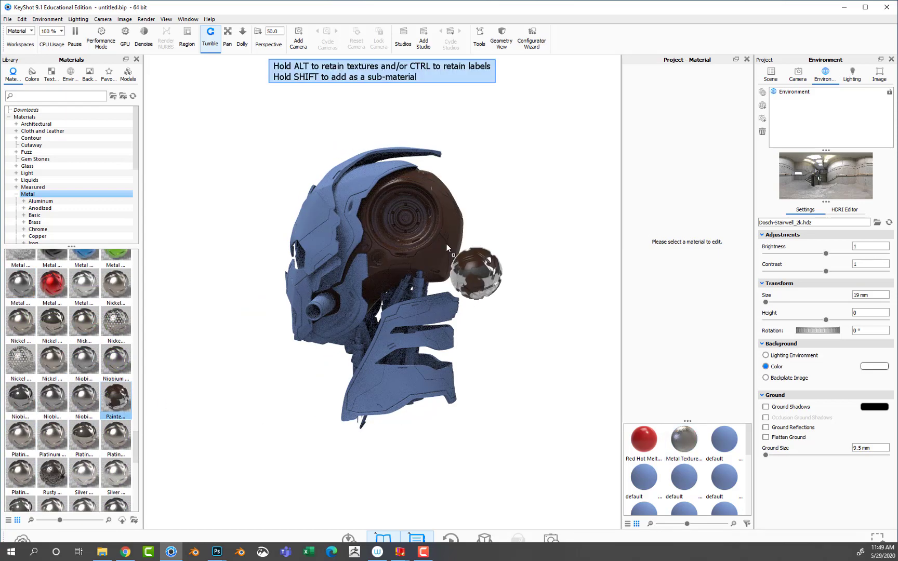
Step: Replace the rusty finish with polished niobium, then satin stainless steel
{"action": "left_click_drag", "start_coordinate": [21, 398], "coordinate": [411, 224]}
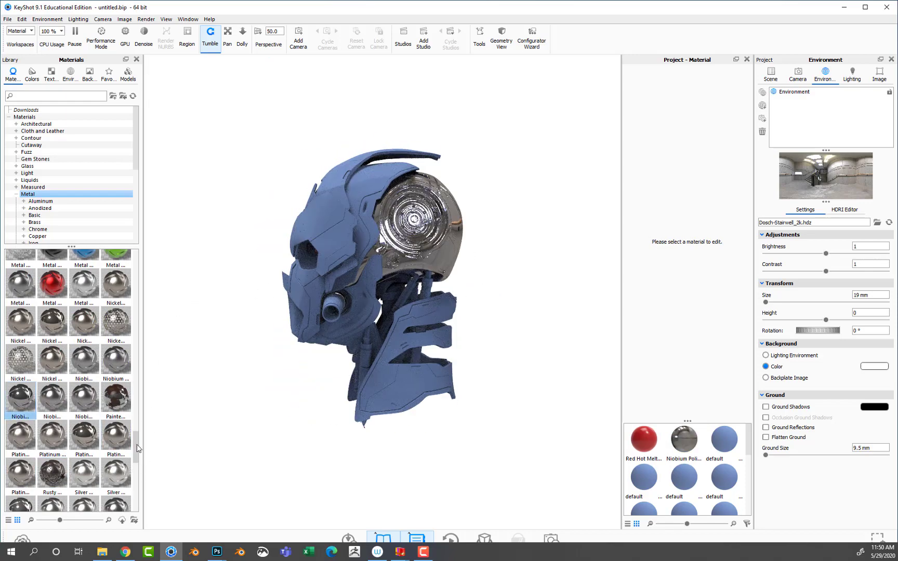
{"action": "scroll", "coordinate": [138, 448], "scroll_direction": "down", "scroll_amount": 5}
{"action": "left_click_drag", "start_coordinate": [20, 431], "coordinate": [449, 245]}
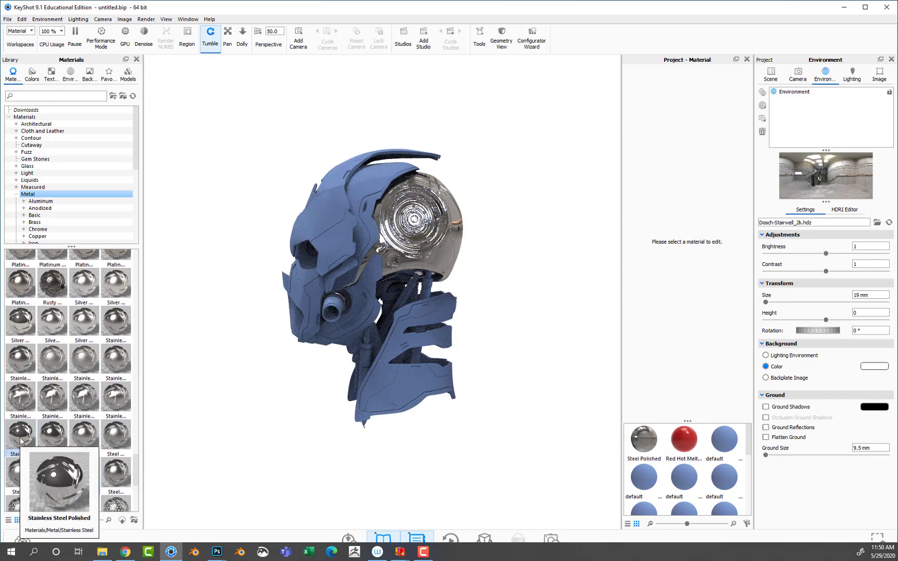
{"action": "left_click_drag", "start_coordinate": [84, 359], "coordinate": [411, 262]}
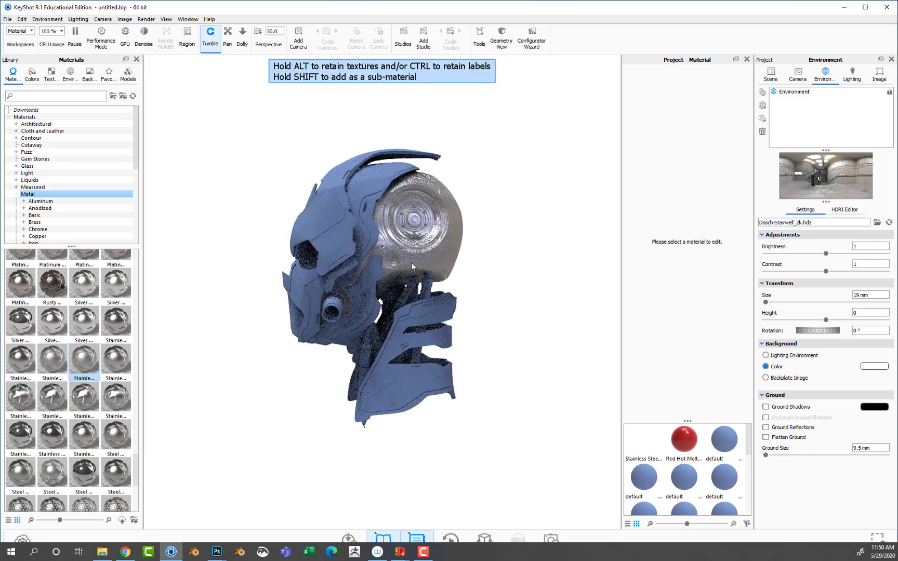
{"action": "left_click_drag", "start_coordinate": [254, 377], "coordinate": [453, 333]}
Step: Try other stainless steel and steel materials, finishing the dome in Titanium Textured
{"action": "left_click", "coordinate": [21, 398]}
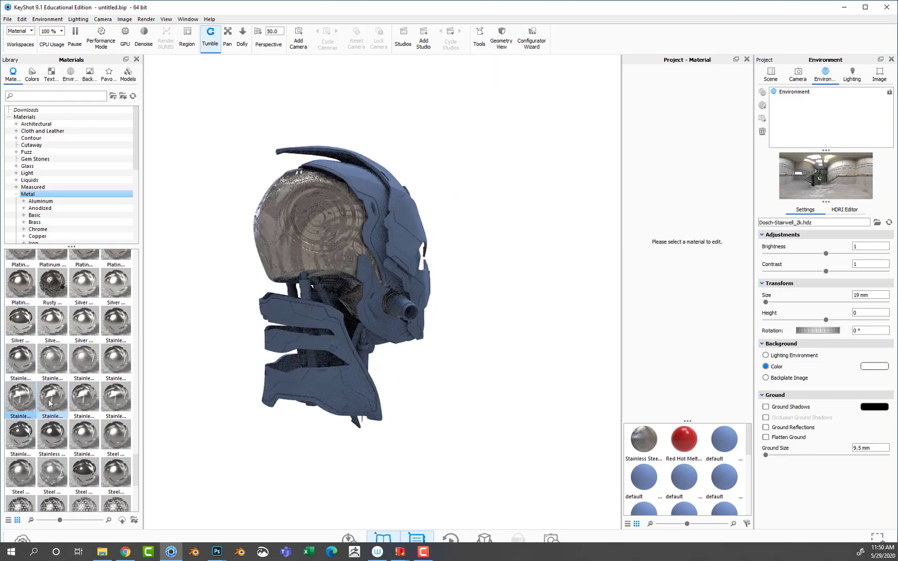
{"action": "left_click_drag", "start_coordinate": [52, 436], "coordinate": [297, 248]}
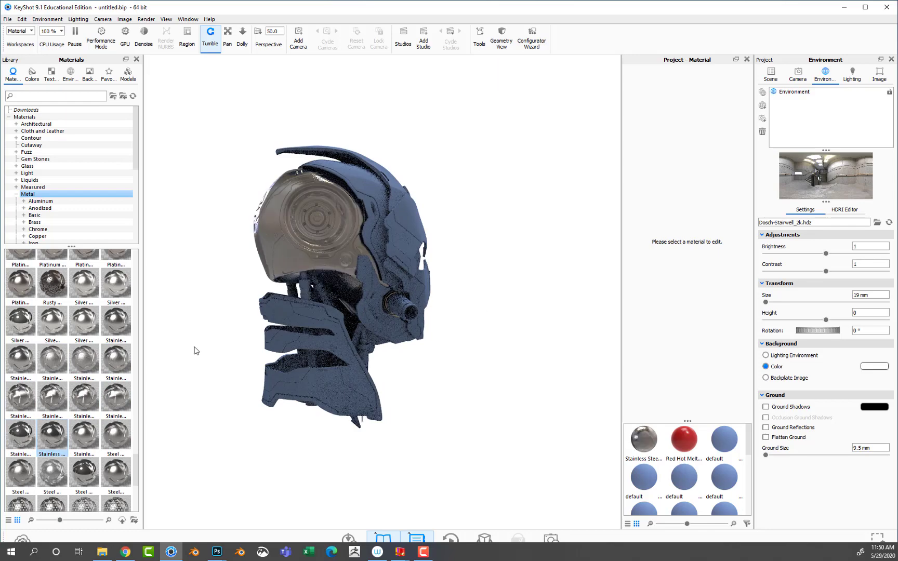
{"action": "mouse_move", "coordinate": [84, 473]}
{"action": "left_mouse_down"}
{"action": "mouse_move", "coordinate": [281, 256]}
{"action": "mouse_move", "coordinate": [214, 309]}
{"action": "left_mouse_up"}
{"action": "scroll", "coordinate": [83, 416], "scroll_direction": "down", "scroll_amount": 5}
{"action": "left_click_drag", "start_coordinate": [84, 414], "coordinate": [438, 263]}
{"action": "left_click_drag", "start_coordinate": [438, 262], "coordinate": [642, 435]}
Step: Try brushed, textured and polished zinc materials in place of the dome's titanium
{"action": "left_click", "coordinate": [658, 444]}
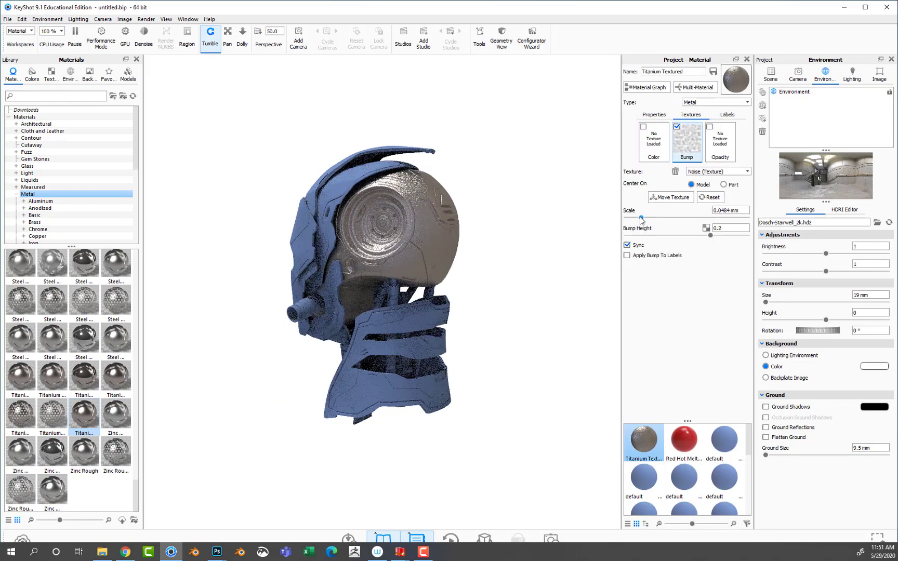
{"action": "scroll", "coordinate": [551, 252], "scroll_direction": "up", "scroll_amount": 3}
{"action": "scroll", "coordinate": [571, 253], "scroll_direction": "up", "scroll_amount": 2}
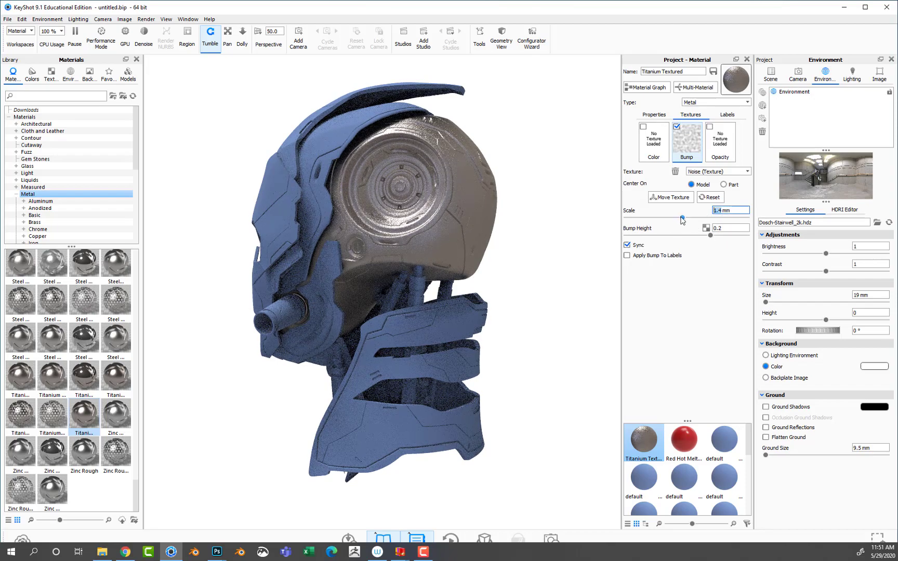
{"action": "left_click_drag", "start_coordinate": [117, 414], "coordinate": [415, 197]}
{"action": "left_click_drag", "start_coordinate": [52, 489], "coordinate": [450, 229]}
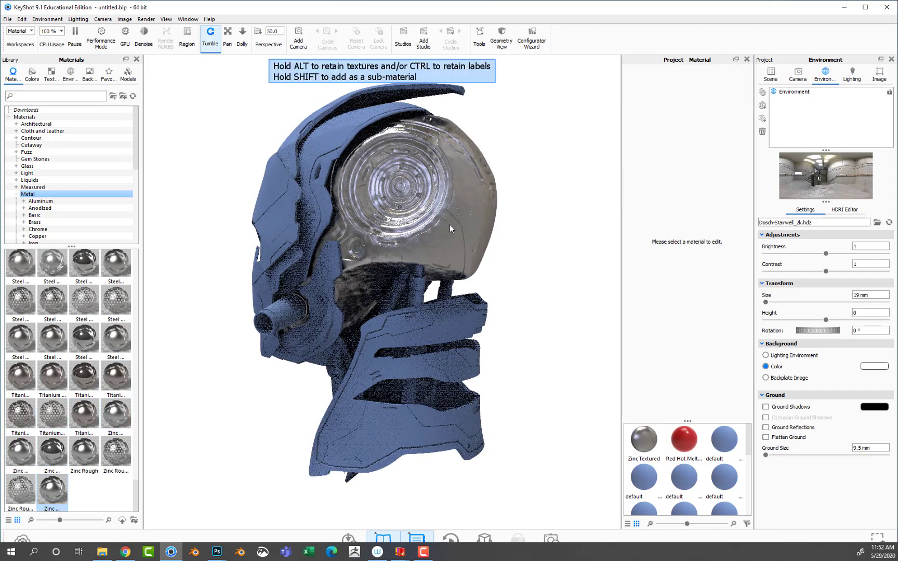
{"action": "mouse_move", "coordinate": [52, 452]}
{"action": "left_mouse_down"}
{"action": "mouse_move", "coordinate": [521, 263]}
{"action": "mouse_move", "coordinate": [164, 288]}
{"action": "left_mouse_up"}
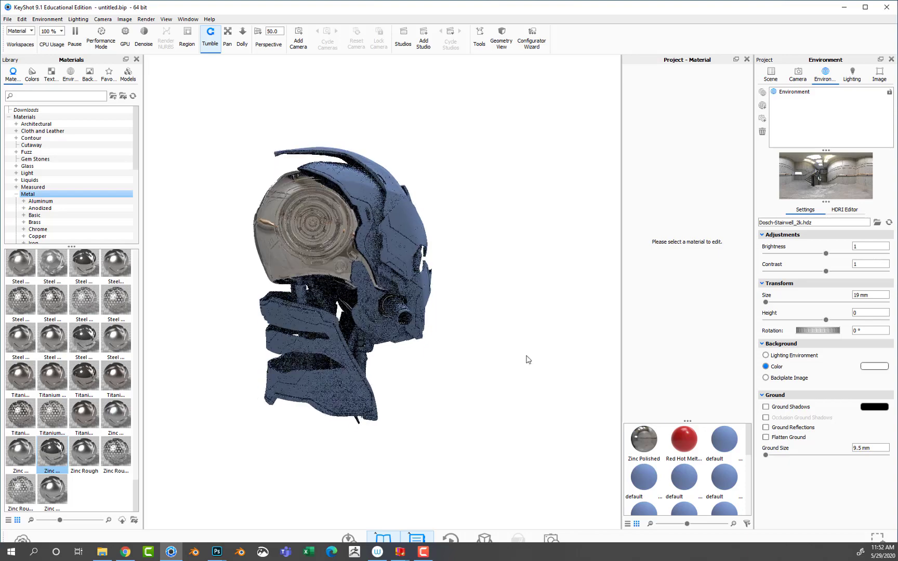
Step: Reapply Zinc Textured to the dome and raise its Roughness to 0.101
{"action": "left_click", "coordinate": [659, 446]}
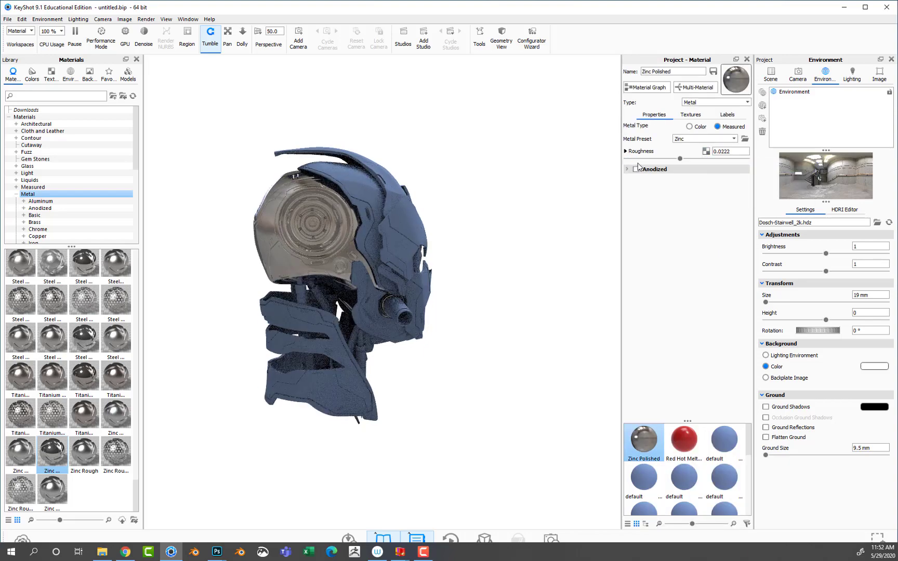
{"action": "left_click_drag", "start_coordinate": [52, 488], "coordinate": [452, 251]}
{"action": "left_click", "coordinate": [643, 439]}
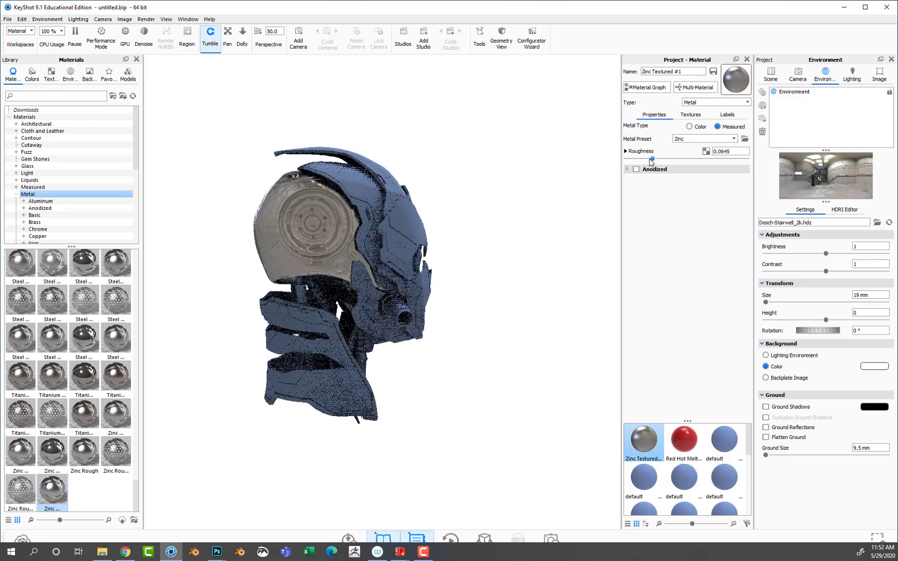
{"action": "left_click_drag", "start_coordinate": [649, 160], "coordinate": [726, 152]}
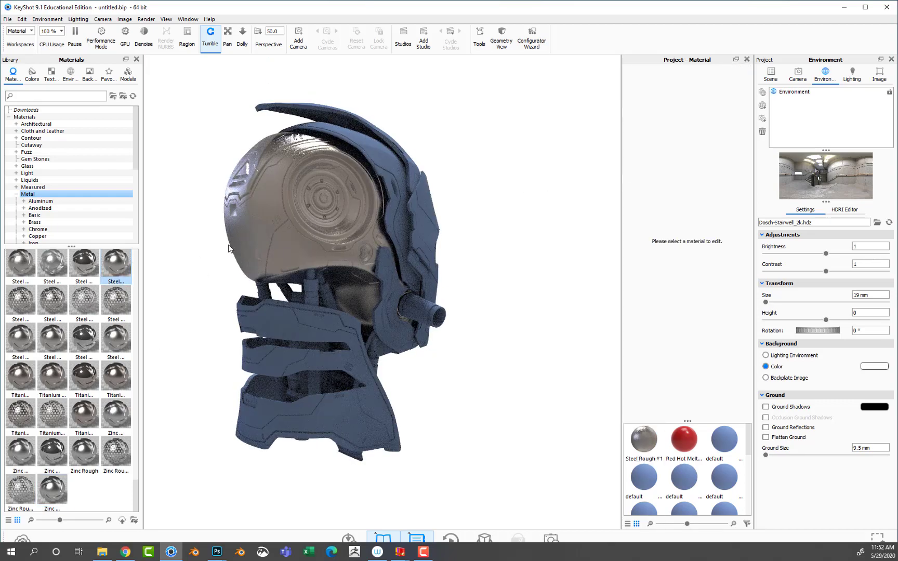
{"action": "left_click_drag", "start_coordinate": [255, 236], "coordinate": [555, 257]}
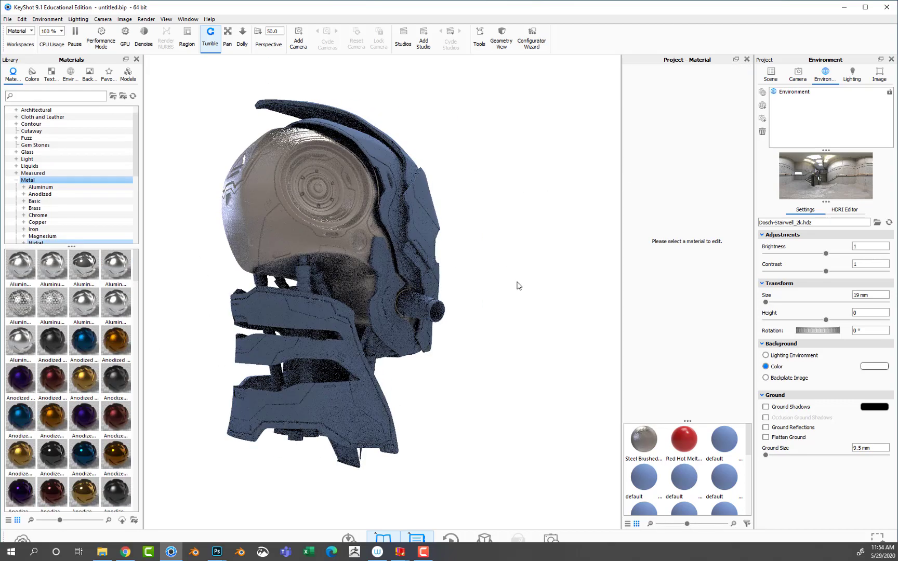
Step: Apply Chrome to the helmet's dome
{"action": "left_click_drag", "start_coordinate": [136, 265], "coordinate": [146, 351]}
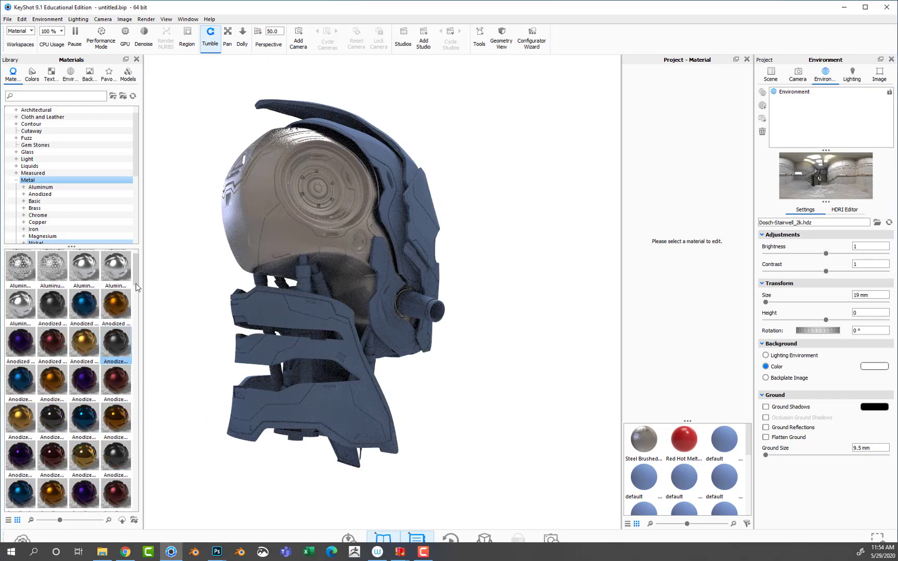
{"action": "left_click_drag", "start_coordinate": [84, 413], "coordinate": [264, 216]}
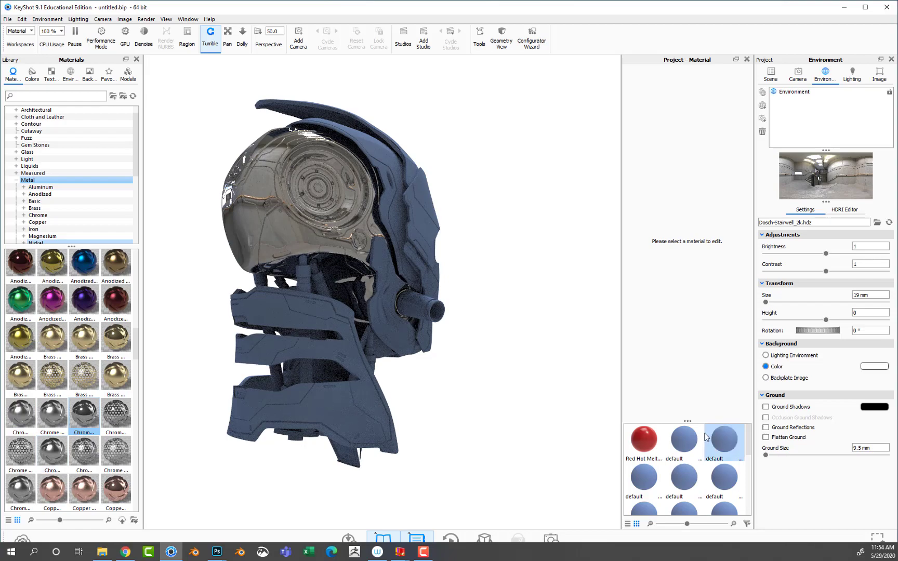
{"action": "left_click_drag", "start_coordinate": [53, 413], "coordinate": [270, 206]}
{"action": "left_click_drag", "start_coordinate": [381, 241], "coordinate": [215, 260]}
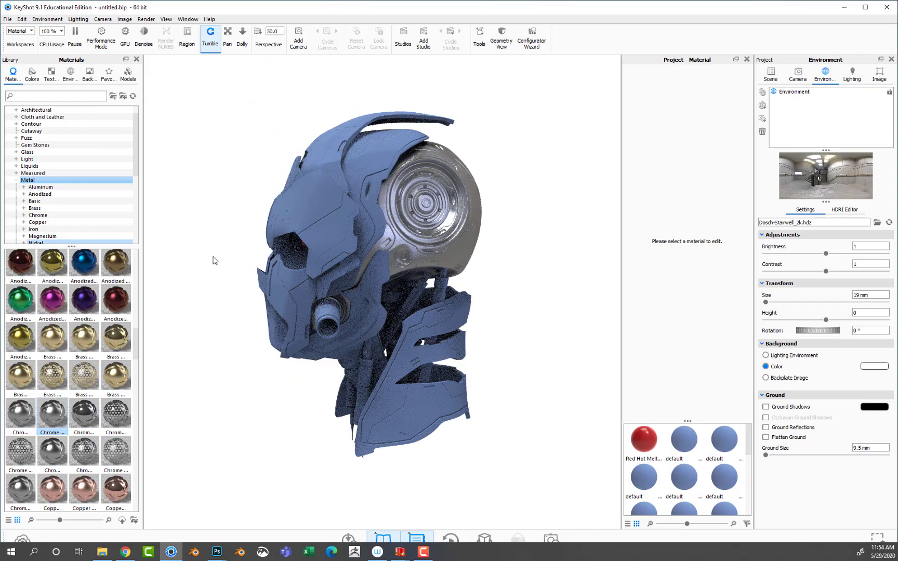
{"action": "left_click_drag", "start_coordinate": [442, 267], "coordinate": [548, 273]}
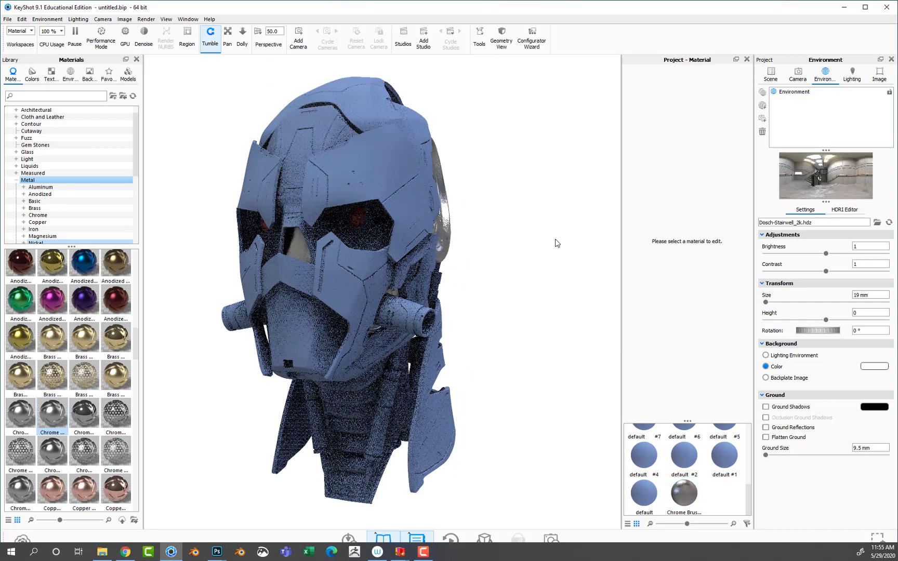
Step: Give the inner face parts Chrome Brushed and bring up the Paint materials
{"action": "left_click_drag", "start_coordinate": [382, 274], "coordinate": [314, 236]}
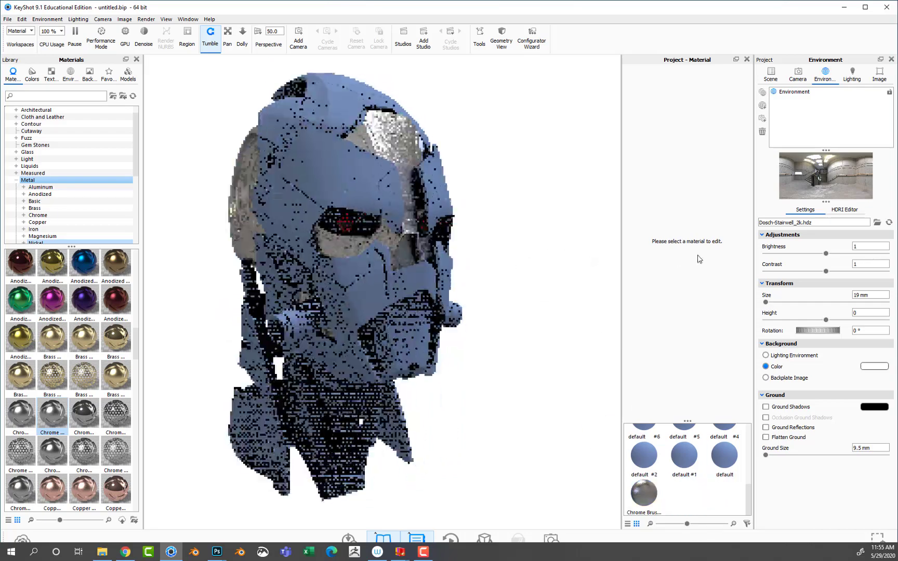
{"action": "mouse_move", "coordinate": [608, 247]}
{"action": "left_mouse_down"}
{"action": "mouse_move", "coordinate": [554, 208]}
{"action": "mouse_move", "coordinate": [434, 198]}
{"action": "mouse_move", "coordinate": [291, 224]}
{"action": "mouse_move", "coordinate": [470, 235]}
{"action": "left_mouse_up"}
{"action": "left_click_drag", "start_coordinate": [541, 161], "coordinate": [374, 171]}
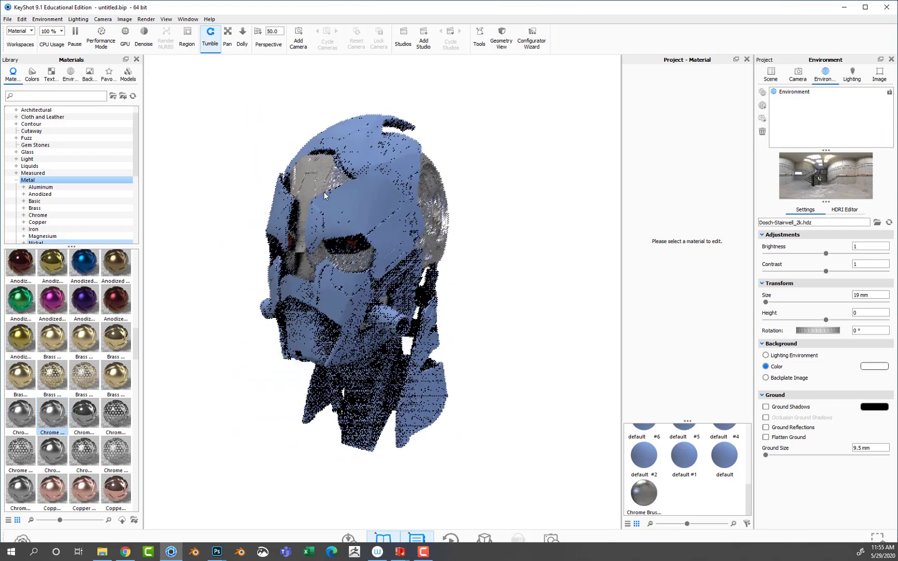
{"action": "left_click", "coordinate": [20, 179]}
{"action": "left_click", "coordinate": [29, 215]}
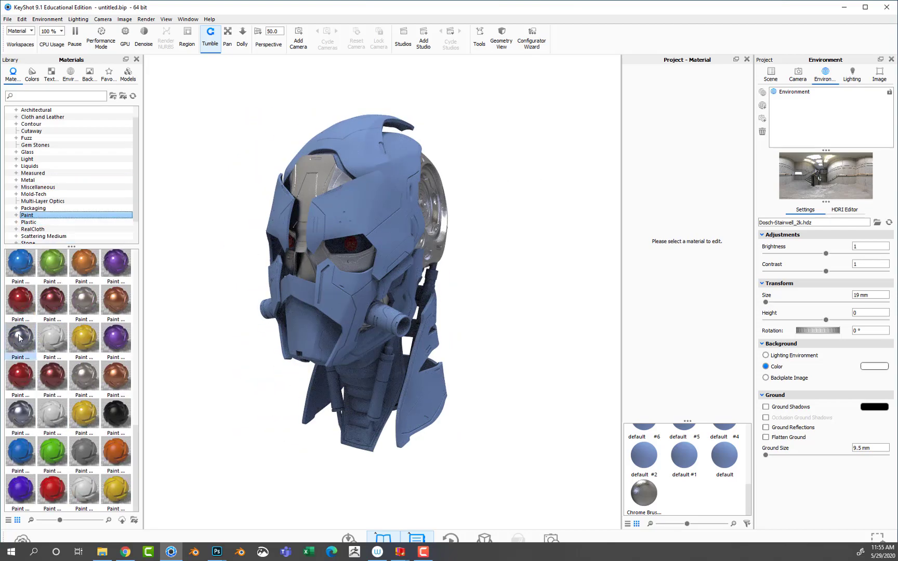
{"action": "mouse_move", "coordinate": [467, 219]}
{"action": "left_mouse_down"}
{"action": "mouse_move", "coordinate": [276, 205]}
{"action": "mouse_move", "coordinate": [600, 218]}
{"action": "mouse_move", "coordinate": [475, 214]}
{"action": "mouse_move", "coordinate": [522, 211]}
{"action": "mouse_move", "coordinate": [343, 248]}
{"action": "mouse_move", "coordinate": [582, 227]}
{"action": "left_mouse_up"}
Step: Try several paint materials, including cream paint, on the helmet's face plates
{"action": "left_click_drag", "start_coordinate": [19, 413], "coordinate": [312, 209]}
{"action": "scroll", "coordinate": [78, 415], "scroll_direction": "down", "scroll_amount": 5}
{"action": "left_click_drag", "start_coordinate": [20, 395], "coordinate": [95, 351]}
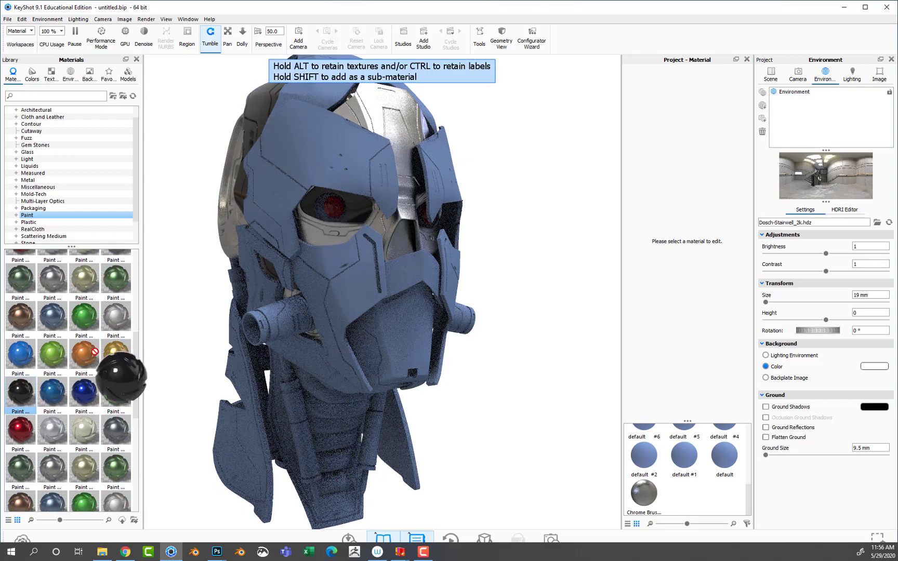
{"action": "mouse_move", "coordinate": [364, 250]}
{"action": "left_mouse_down"}
{"action": "mouse_move", "coordinate": [524, 240]}
{"action": "mouse_move", "coordinate": [300, 235]}
{"action": "mouse_move", "coordinate": [424, 188]}
{"action": "mouse_move", "coordinate": [539, 173]}
{"action": "mouse_move", "coordinate": [291, 291]}
{"action": "left_mouse_up"}
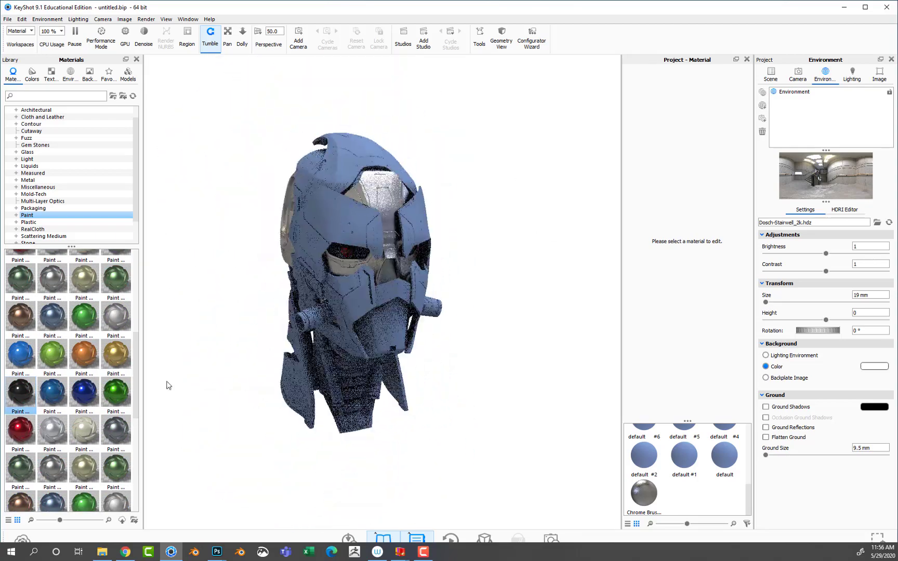
{"action": "mouse_move", "coordinate": [84, 430]}
{"action": "left_mouse_down"}
{"action": "mouse_move", "coordinate": [355, 223]}
{"action": "mouse_move", "coordinate": [213, 414]}
{"action": "mouse_move", "coordinate": [494, 412]}
{"action": "mouse_move", "coordinate": [281, 388]}
{"action": "left_mouse_up"}
{"action": "mouse_move", "coordinate": [643, 492]}
{"action": "left_mouse_down"}
{"action": "mouse_move", "coordinate": [293, 306]}
{"action": "mouse_move", "coordinate": [646, 310]}
{"action": "mouse_move", "coordinate": [475, 309]}
{"action": "mouse_move", "coordinate": [182, 420]}
{"action": "left_mouse_up"}
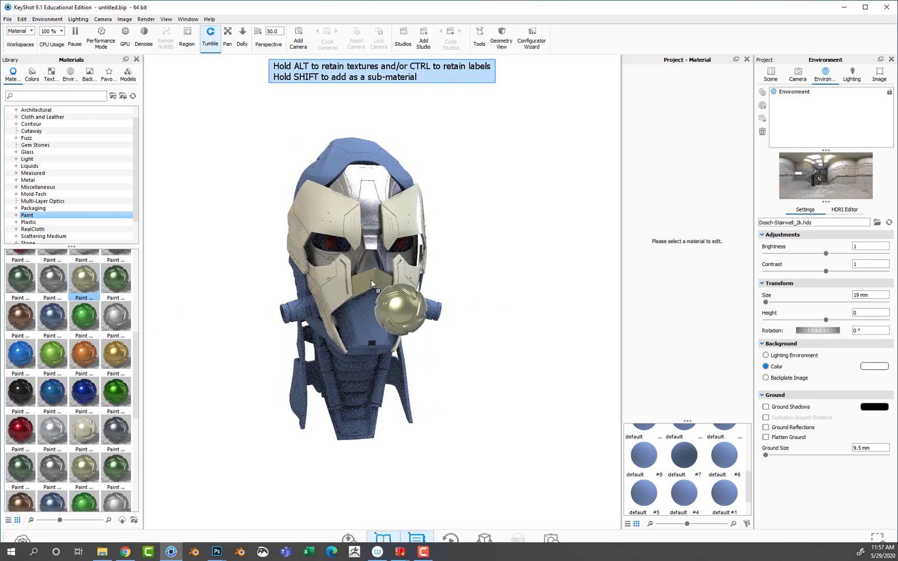
{"action": "left_click_drag", "start_coordinate": [327, 254], "coordinate": [376, 337]}
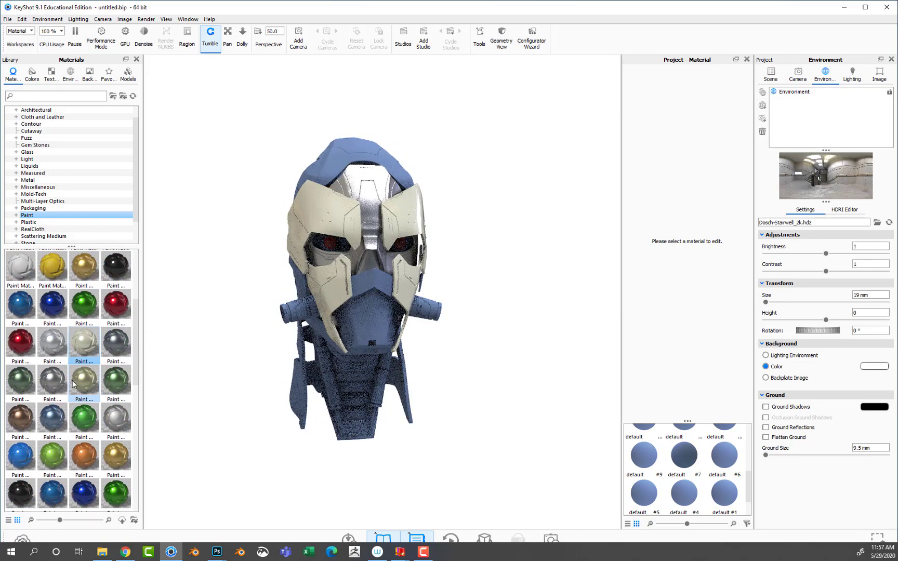
Step: Apply Paint Gloss white to the face plates and undo a stray paint drop
{"action": "left_click_drag", "start_coordinate": [20, 306], "coordinate": [376, 311]}
{"action": "scroll", "coordinate": [117, 277], "scroll_direction": "up", "scroll_amount": 3}
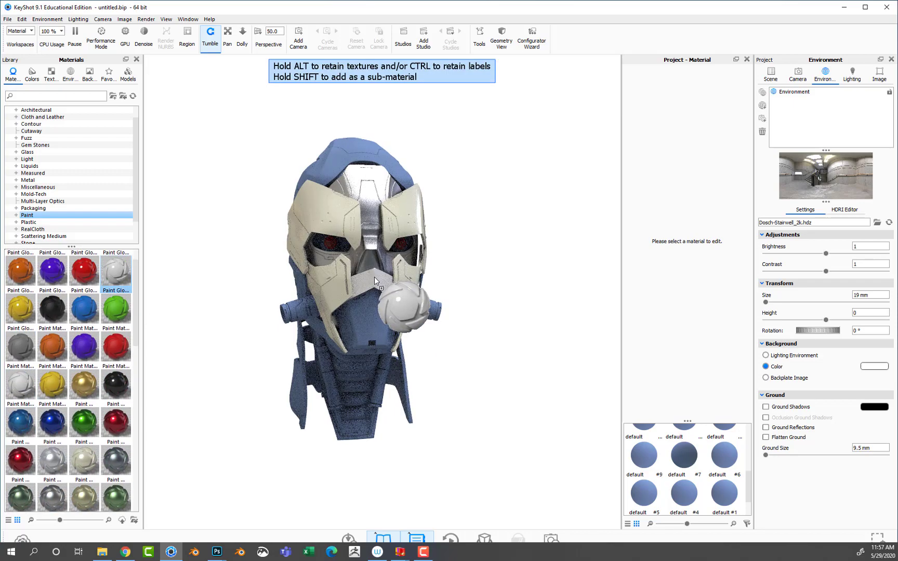
{"action": "mouse_move", "coordinate": [117, 277]}
{"action": "left_mouse_down"}
{"action": "mouse_move", "coordinate": [411, 300]}
{"action": "mouse_move", "coordinate": [752, 495]}
{"action": "left_mouse_up"}
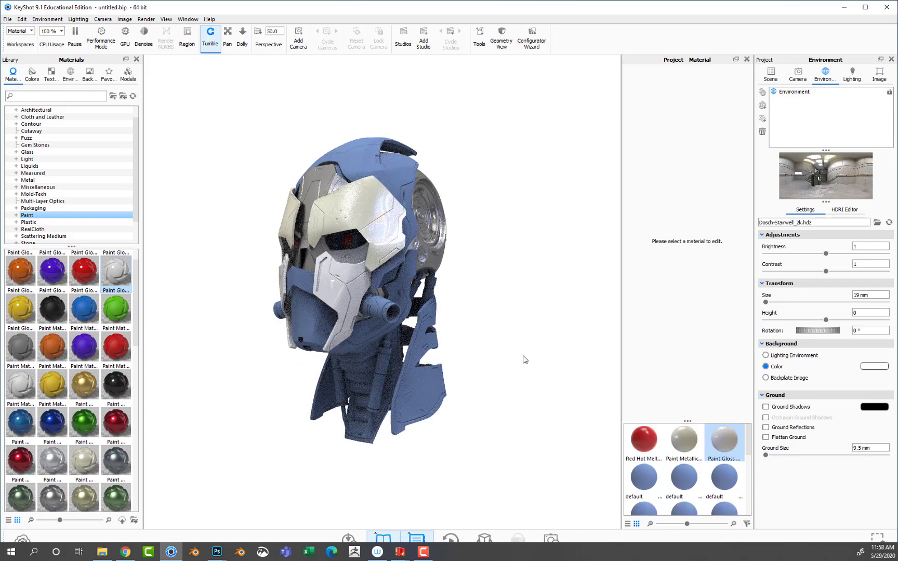
{"action": "left_click_drag", "start_coordinate": [521, 357], "coordinate": [559, 363]}
{"action": "key", "text": "ctrl+z"}
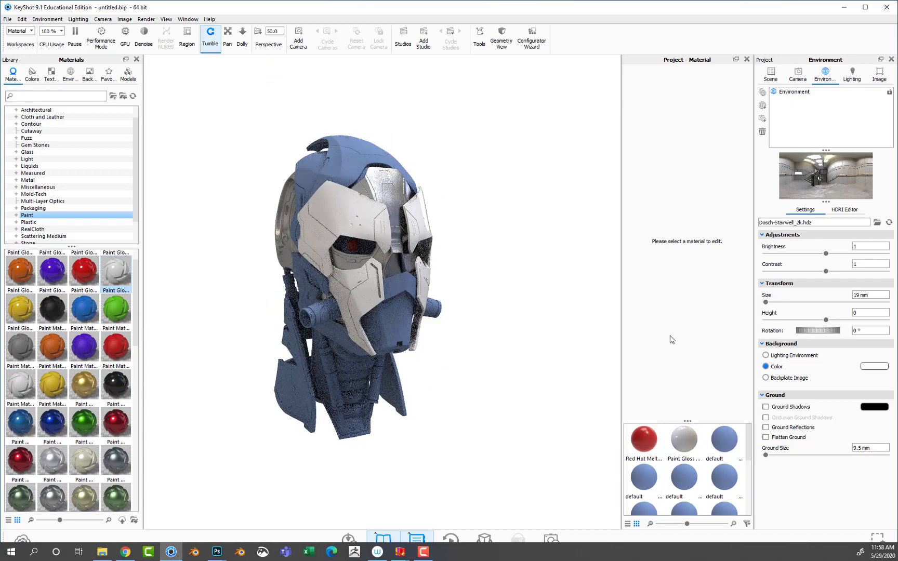
Step: Paint the lower face plate Paint Metallic cream and open Chrome Brushed 90° for editing
{"action": "mouse_move", "coordinate": [85, 460]}
{"action": "left_mouse_down"}
{"action": "mouse_move", "coordinate": [348, 305]}
{"action": "mouse_move", "coordinate": [481, 419]}
{"action": "mouse_move", "coordinate": [321, 392]}
{"action": "left_mouse_up"}
{"action": "left_click_drag", "start_coordinate": [238, 394], "coordinate": [470, 408]}
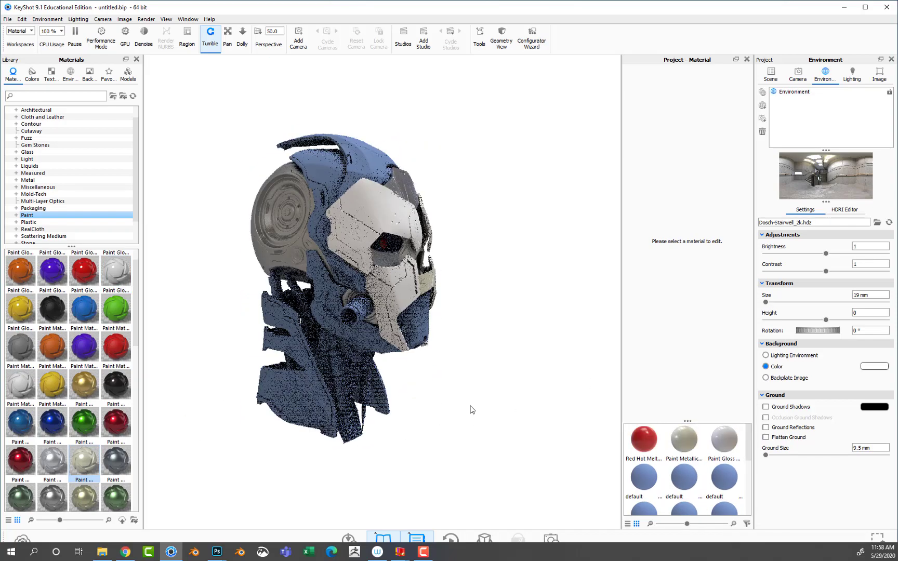
{"action": "left_click_drag", "start_coordinate": [473, 249], "coordinate": [218, 400]}
{"action": "scroll", "coordinate": [733, 445], "scroll_direction": "down", "scroll_amount": 3}
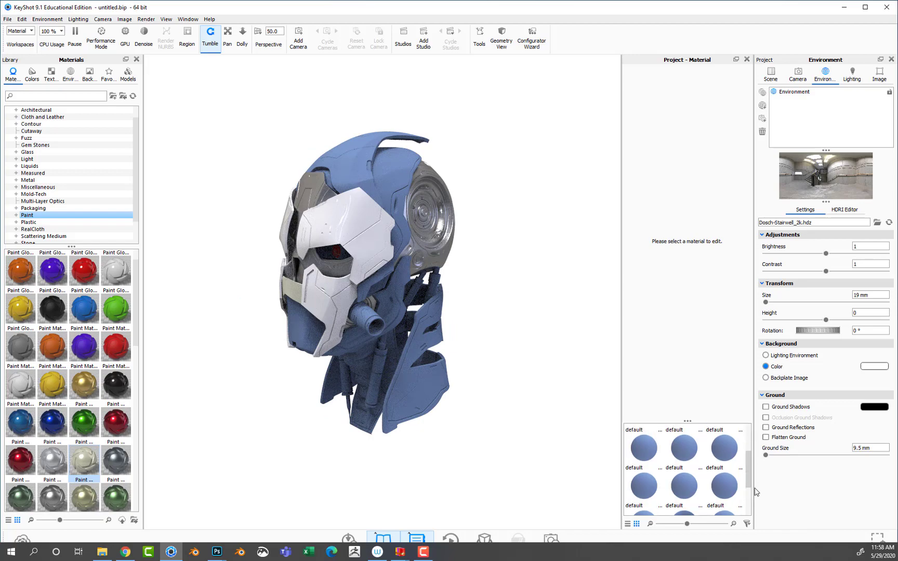
{"action": "left_click", "coordinate": [756, 396]}
Step: Apply Paint Metallic Cream to the helmet's top crest
{"action": "mouse_move", "coordinate": [524, 222]}
{"action": "left_mouse_down"}
{"action": "mouse_move", "coordinate": [574, 186]}
{"action": "mouse_move", "coordinate": [603, 182]}
{"action": "left_mouse_up"}
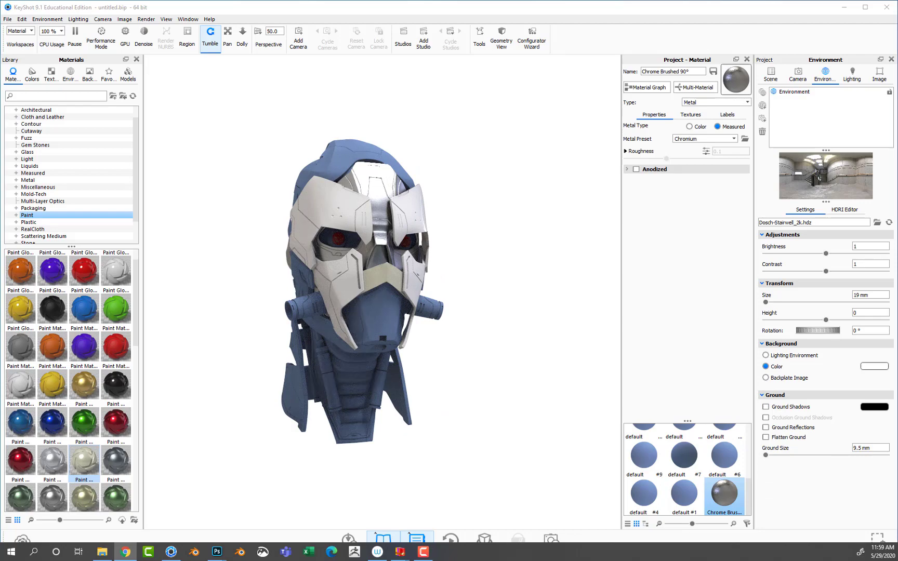
{"action": "left_click_drag", "start_coordinate": [603, 182], "coordinate": [519, 184]}
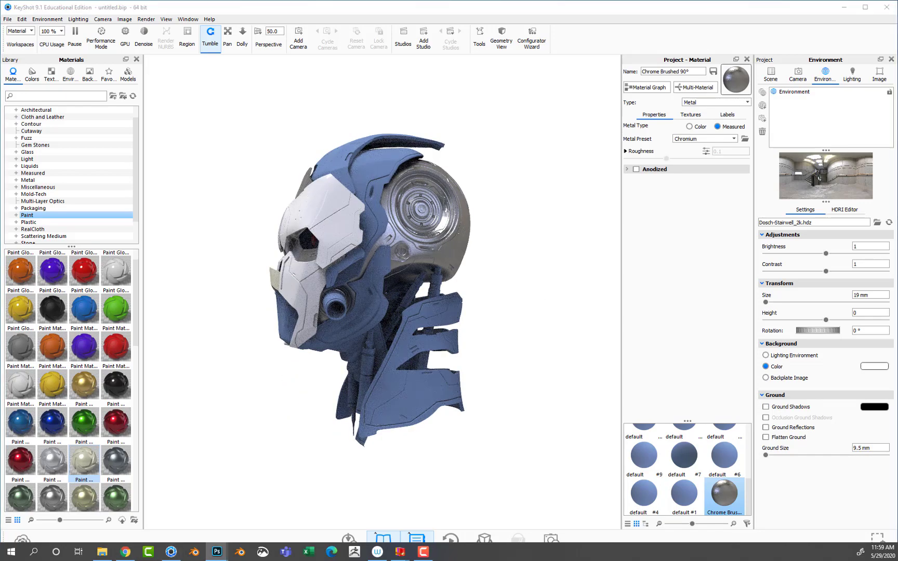
{"action": "mouse_move", "coordinate": [524, 273]}
{"action": "left_mouse_down"}
{"action": "mouse_move", "coordinate": [569, 228]}
{"action": "mouse_move", "coordinate": [491, 246]}
{"action": "mouse_move", "coordinate": [536, 274]}
{"action": "mouse_move", "coordinate": [523, 250]}
{"action": "mouse_move", "coordinate": [250, 251]}
{"action": "mouse_move", "coordinate": [347, 253]}
{"action": "left_mouse_up"}
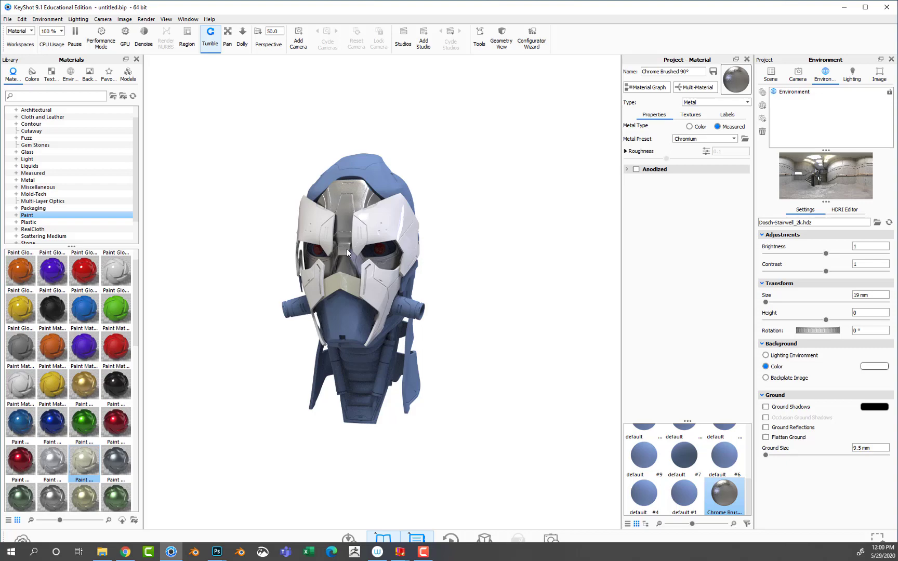
{"action": "mouse_move", "coordinate": [347, 253]}
{"action": "left_mouse_down"}
{"action": "mouse_move", "coordinate": [475, 220]}
{"action": "mouse_move", "coordinate": [537, 256]}
{"action": "mouse_move", "coordinate": [519, 215]}
{"action": "mouse_move", "coordinate": [340, 313]}
{"action": "left_mouse_up"}
{"action": "right_click", "coordinate": [340, 313]}
{"action": "left_click_drag", "start_coordinate": [84, 460], "coordinate": [364, 224]}
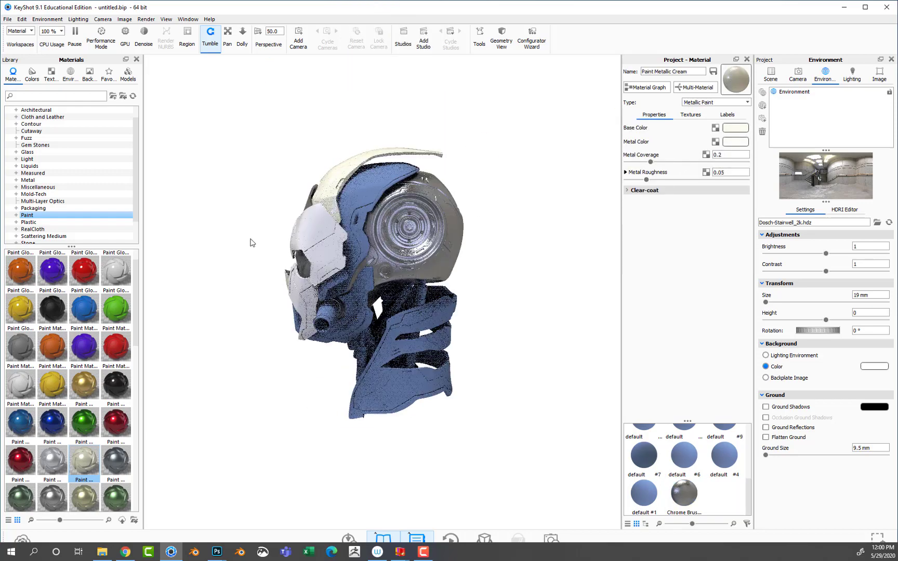
Step: Change the cream paint's base colour to grey #D3D2D1
{"action": "left_click_drag", "start_coordinate": [251, 241], "coordinate": [364, 249]}
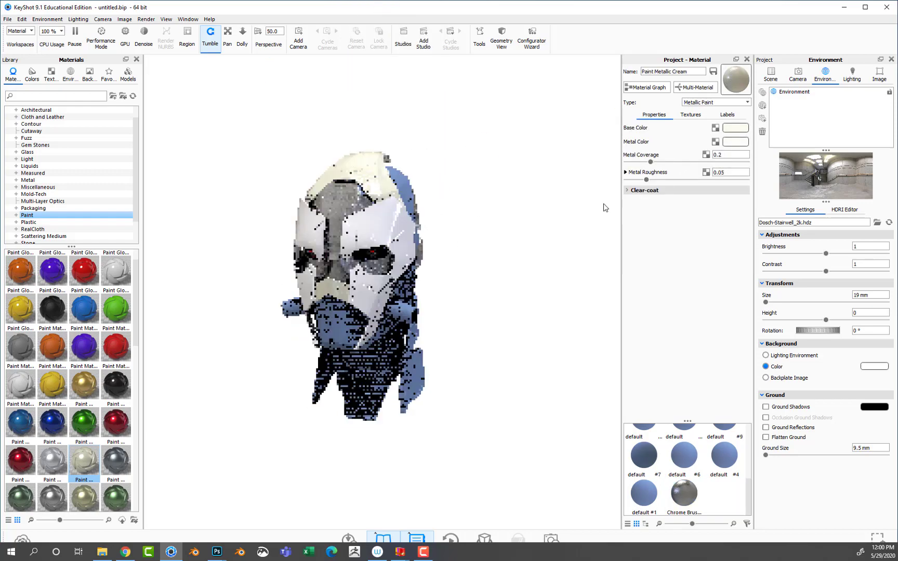
{"action": "left_click", "coordinate": [735, 132]}
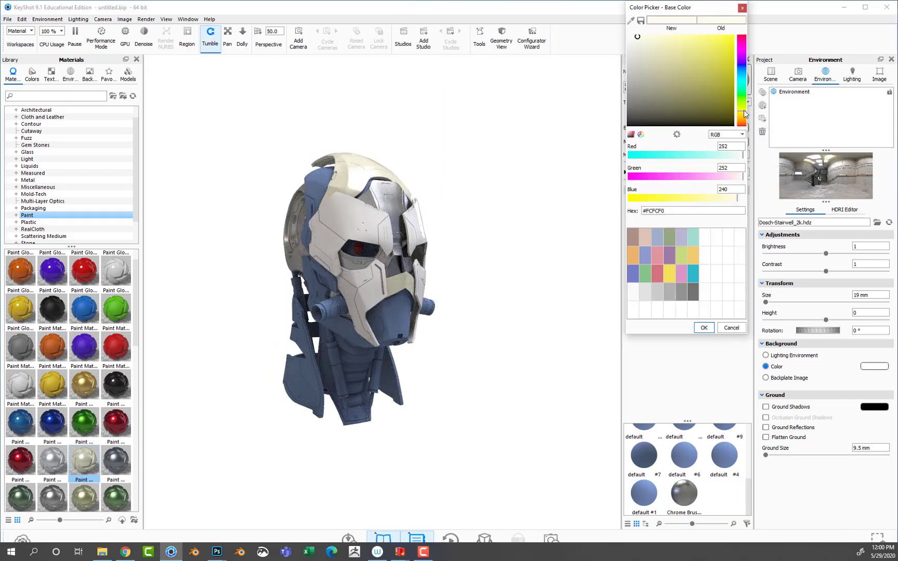
{"action": "left_click_drag", "start_coordinate": [744, 115], "coordinate": [629, 64]}
{"action": "left_click_drag", "start_coordinate": [363, 234], "coordinate": [226, 187]}
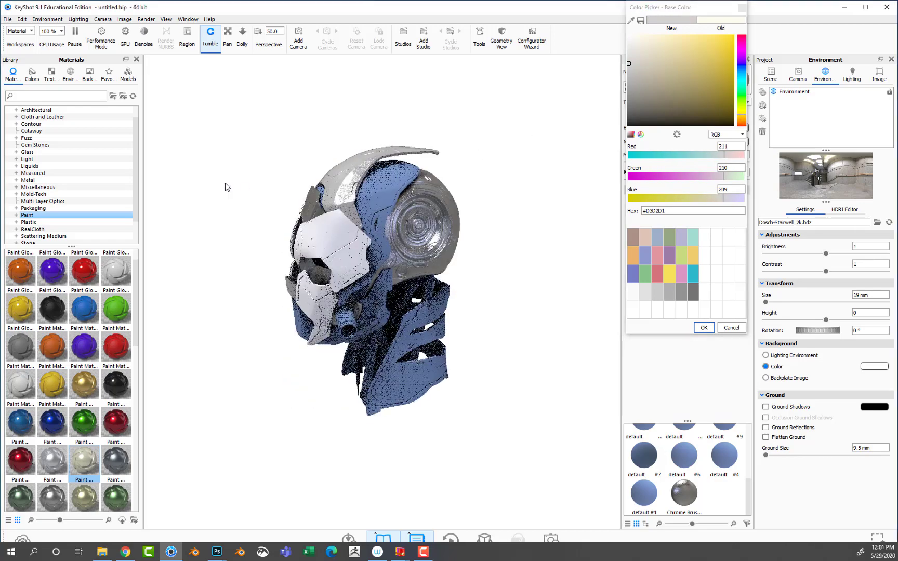
Step: Confirm the grey colour and save the scene as RMCAD-Keyshot-01.bip in a new Keyshot folder
{"action": "left_click", "coordinate": [704, 328]}
{"action": "key", "text": "ctrl+s"}
{"action": "left_click", "coordinate": [521, 298]}
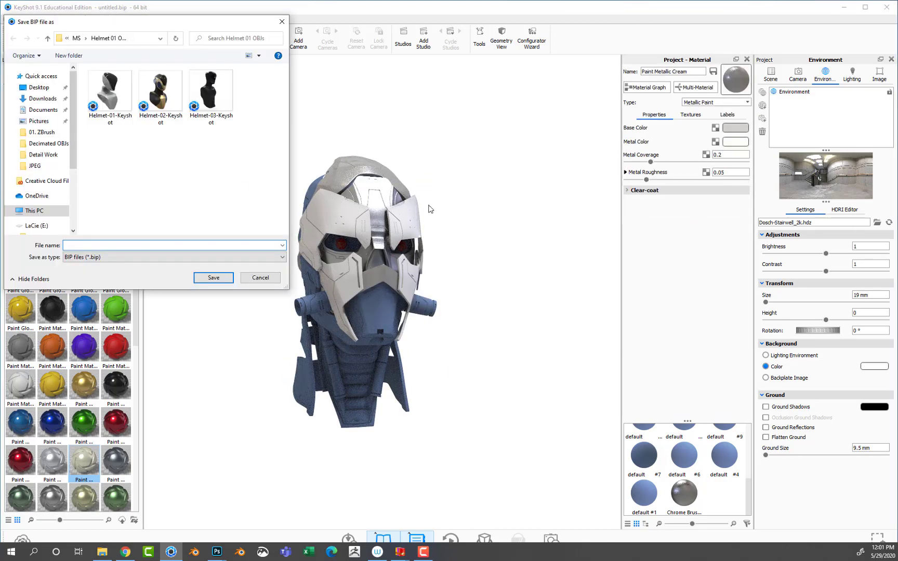
{"action": "right_click", "coordinate": [150, 157]}
{"action": "left_click", "coordinate": [159, 258]}
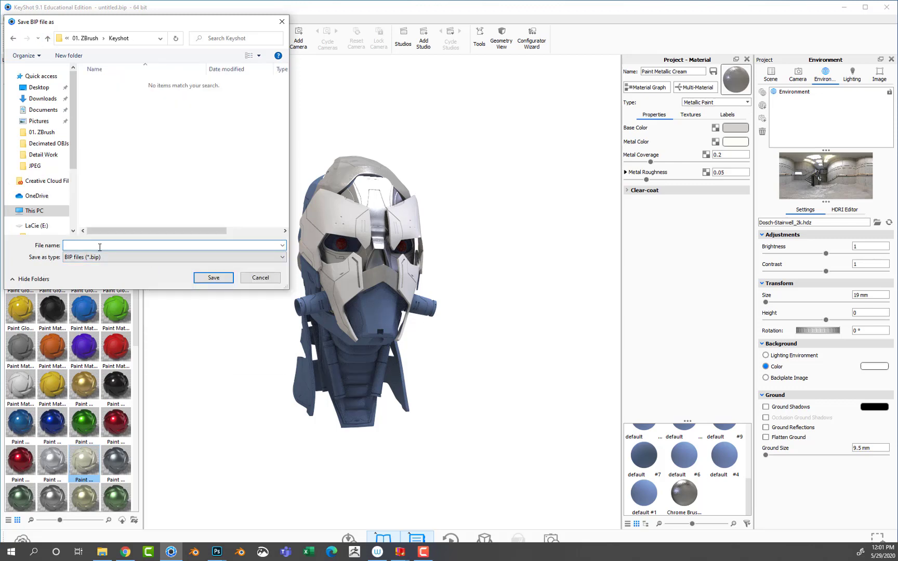
{"action": "type", "text": "RMCAD-Keyshot-01"}
{"action": "key", "text": "Return"}
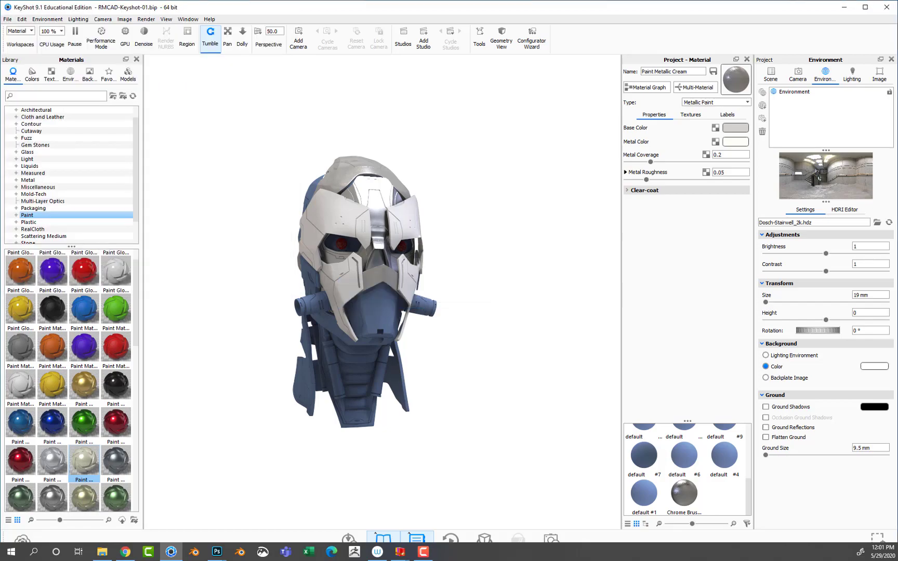
{"action": "mouse_move", "coordinate": [376, 420]}
{"action": "left_mouse_down"}
{"action": "mouse_move", "coordinate": [474, 399]}
{"action": "mouse_move", "coordinate": [275, 385]}
{"action": "left_mouse_up"}
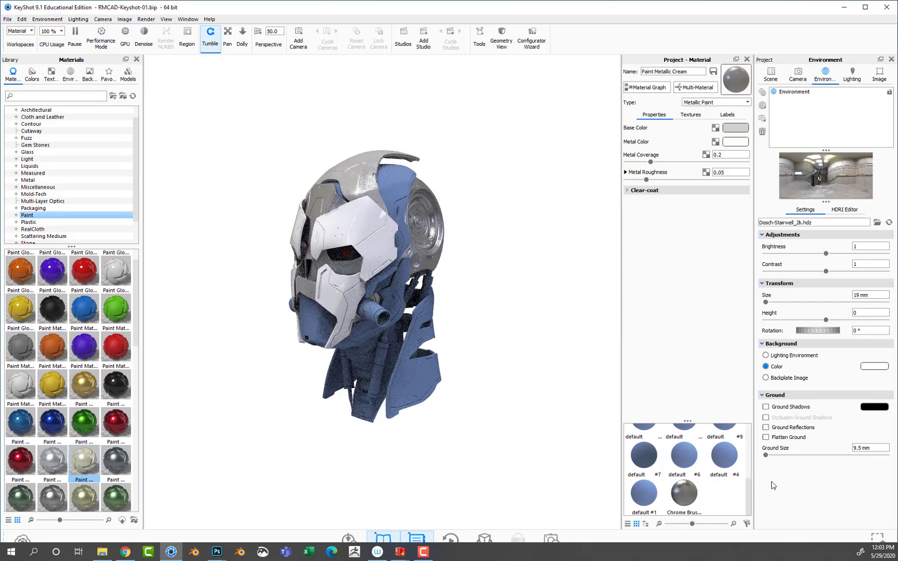
Step: Leave the metal colour unchanged and try Measured Car Paint on the helmet dome
{"action": "left_click", "coordinate": [741, 129]}
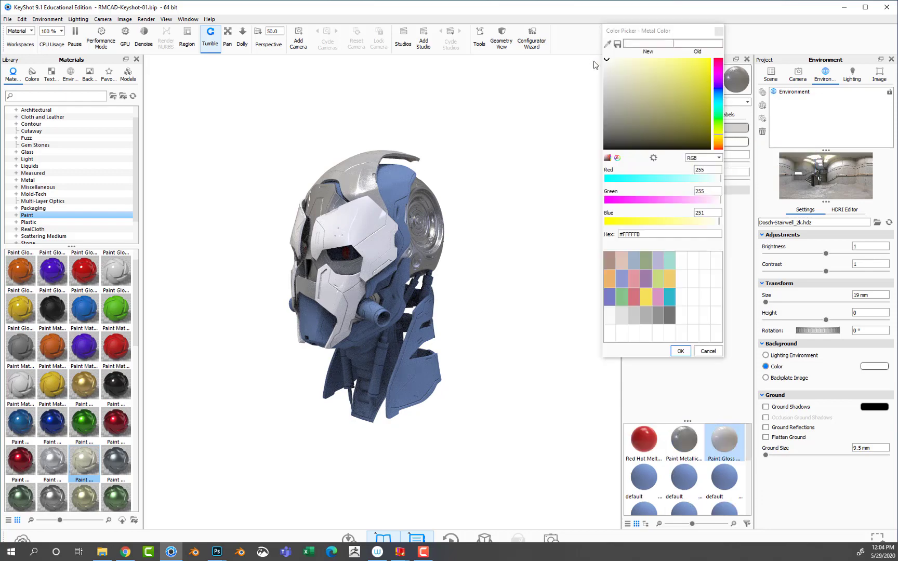
{"action": "left_click", "coordinate": [646, 141]}
{"action": "left_click", "coordinate": [702, 347]}
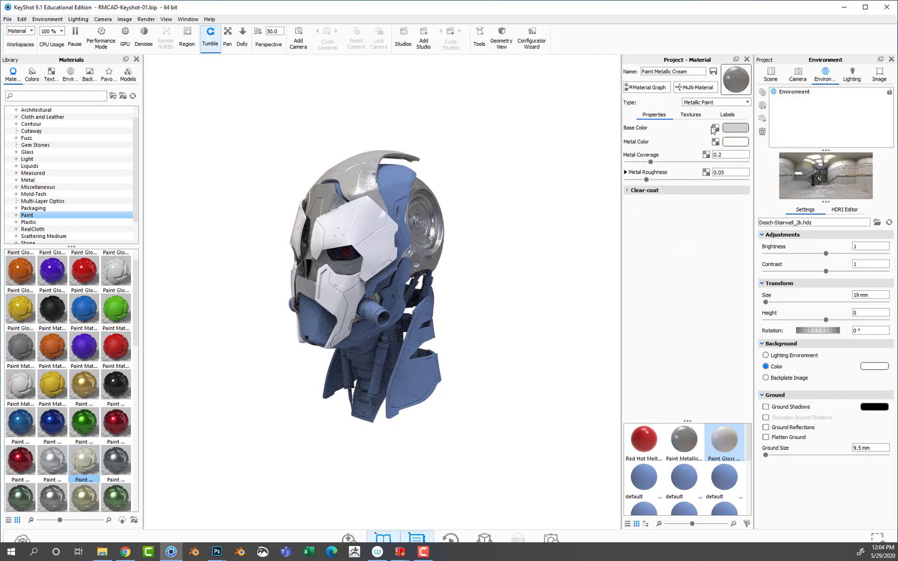
{"action": "scroll", "coordinate": [140, 286], "scroll_direction": "up", "scroll_amount": 1}
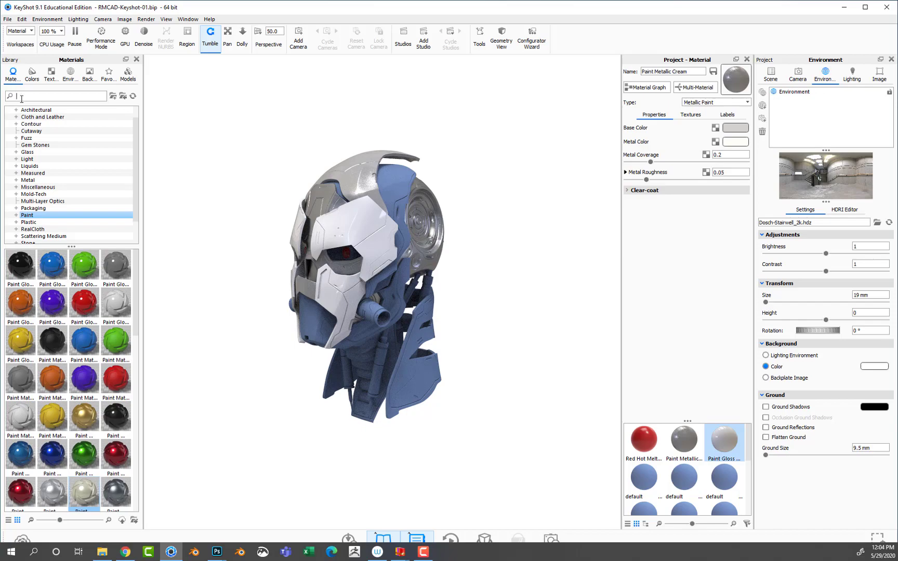
{"action": "type", "text": "car"}
{"action": "left_click_drag", "start_coordinate": [21, 304], "coordinate": [439, 152]}
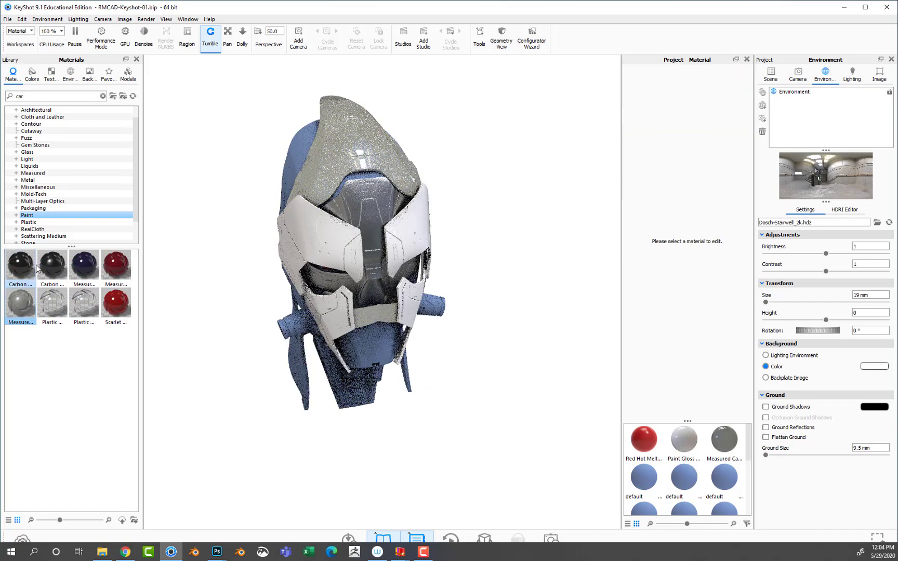
{"action": "left_click", "coordinate": [103, 96]}
{"action": "left_click_drag", "start_coordinate": [395, 311], "coordinate": [457, 312]}
Step: Search the library for 'matte' and apply Paint Matte Grey to the helmet's upper shell
{"action": "left_click_drag", "start_coordinate": [116, 265], "coordinate": [359, 147]}
{"action": "type", "text": "matte"}
{"action": "left_click_drag", "start_coordinate": [52, 265], "coordinate": [364, 208]}
{"action": "left_click_drag", "start_coordinate": [364, 208], "coordinate": [441, 218]}
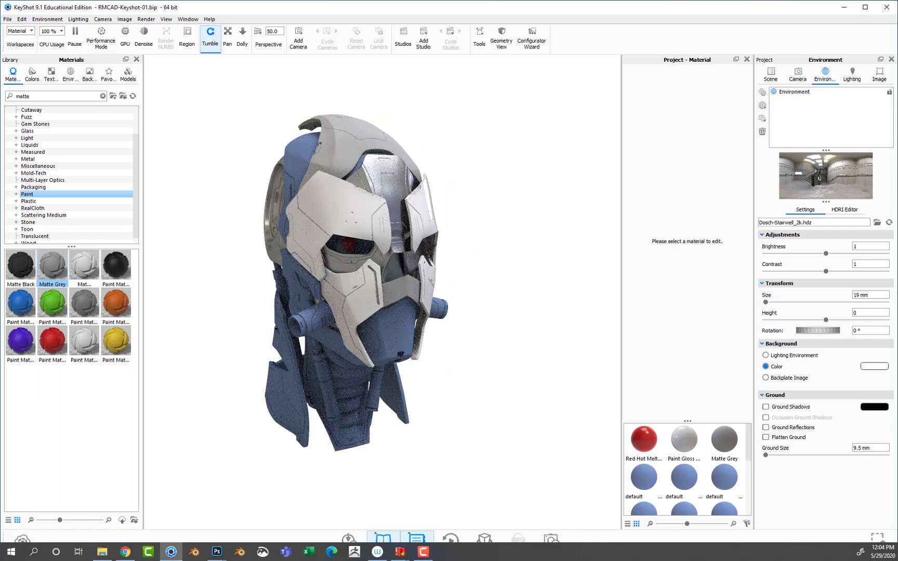
{"action": "left_click_drag", "start_coordinate": [450, 144], "coordinate": [261, 171]}
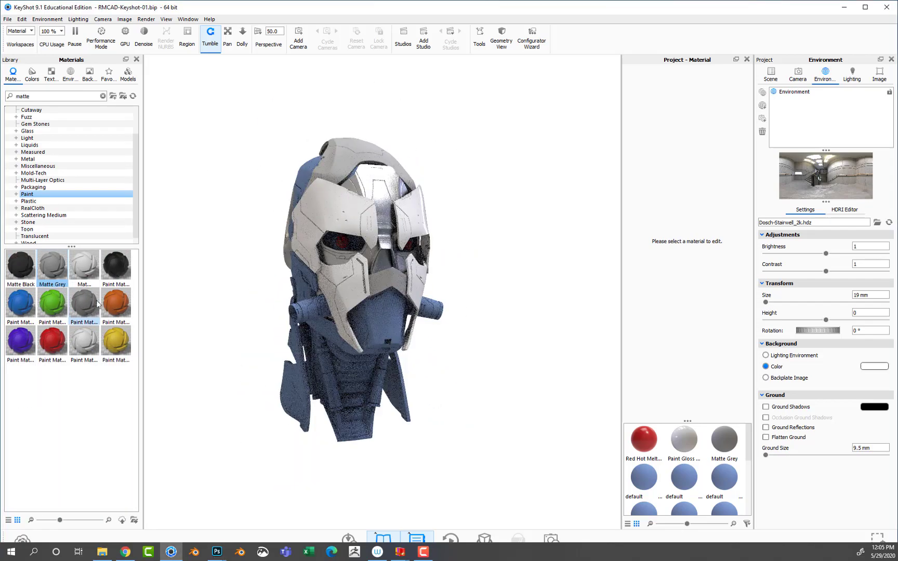
{"action": "left_click_drag", "start_coordinate": [85, 304], "coordinate": [322, 187]}
{"action": "mouse_move", "coordinate": [273, 208]}
{"action": "left_mouse_down"}
{"action": "mouse_move", "coordinate": [377, 192]}
{"action": "mouse_move", "coordinate": [249, 187]}
{"action": "mouse_move", "coordinate": [445, 177]}
{"action": "mouse_move", "coordinate": [372, 166]}
{"action": "left_mouse_up"}
Step: Change the matte grey paint's colour to a warm light grey
{"action": "double_click", "coordinate": [372, 167]}
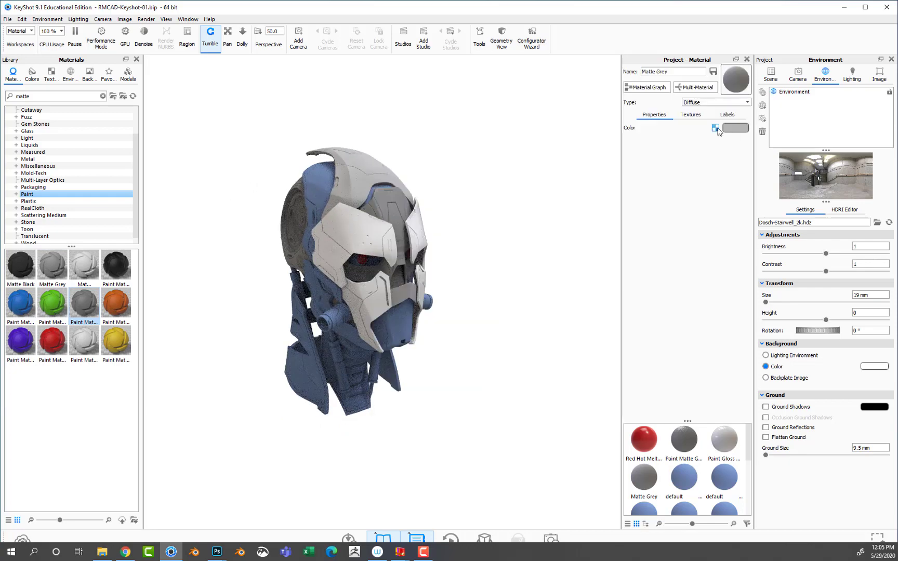
{"action": "left_click", "coordinate": [734, 128]}
{"action": "left_click", "coordinate": [614, 101]}
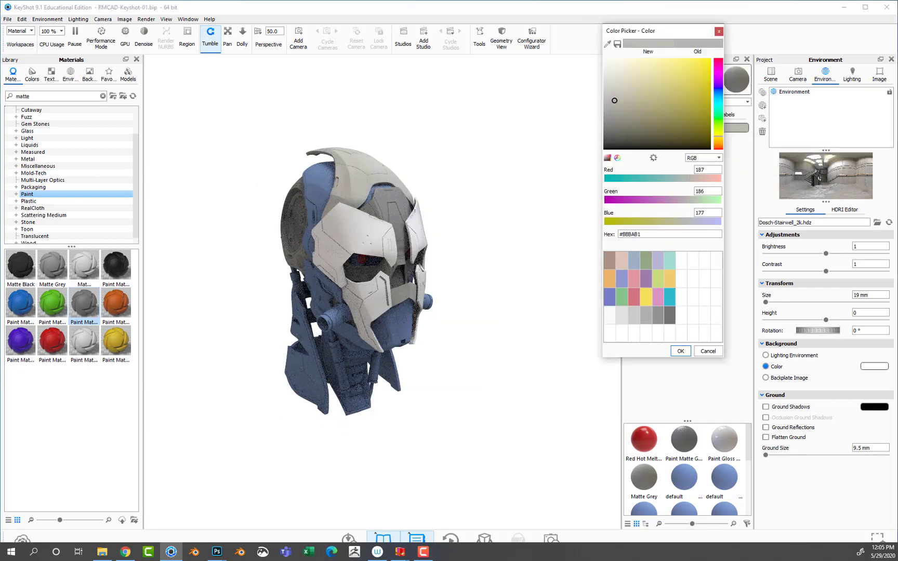
{"action": "left_click", "coordinate": [680, 352]}
{"action": "mouse_move", "coordinate": [457, 261]}
{"action": "left_mouse_down"}
{"action": "mouse_move", "coordinate": [533, 242]}
{"action": "mouse_move", "coordinate": [343, 192]}
{"action": "mouse_move", "coordinate": [602, 228]}
{"action": "mouse_move", "coordinate": [524, 274]}
{"action": "mouse_move", "coordinate": [582, 372]}
{"action": "left_mouse_up"}
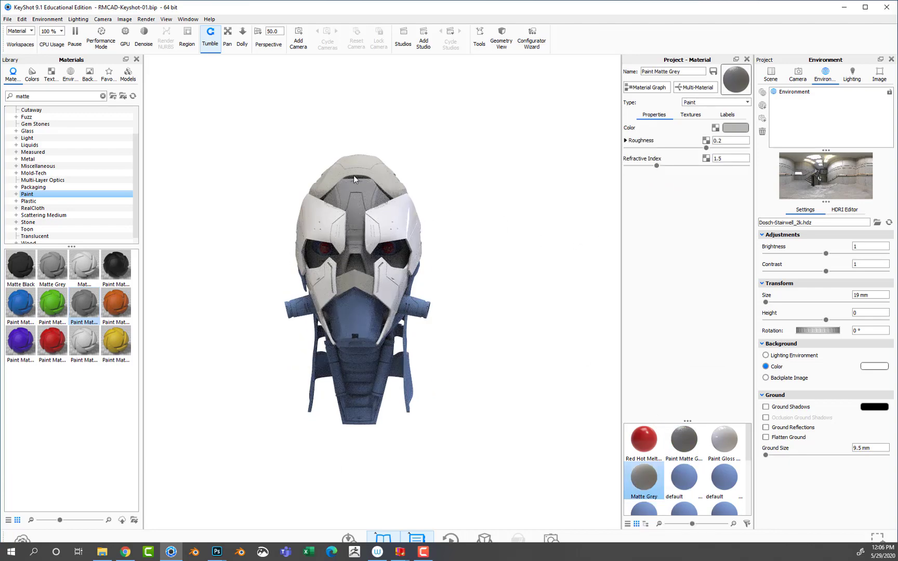
Step: Shift the matte paint colour to light bluish grey #9BA3AA
{"action": "right_click", "coordinate": [356, 198]}
{"action": "left_click", "coordinate": [730, 130]}
{"action": "left_click", "coordinate": [619, 109]}
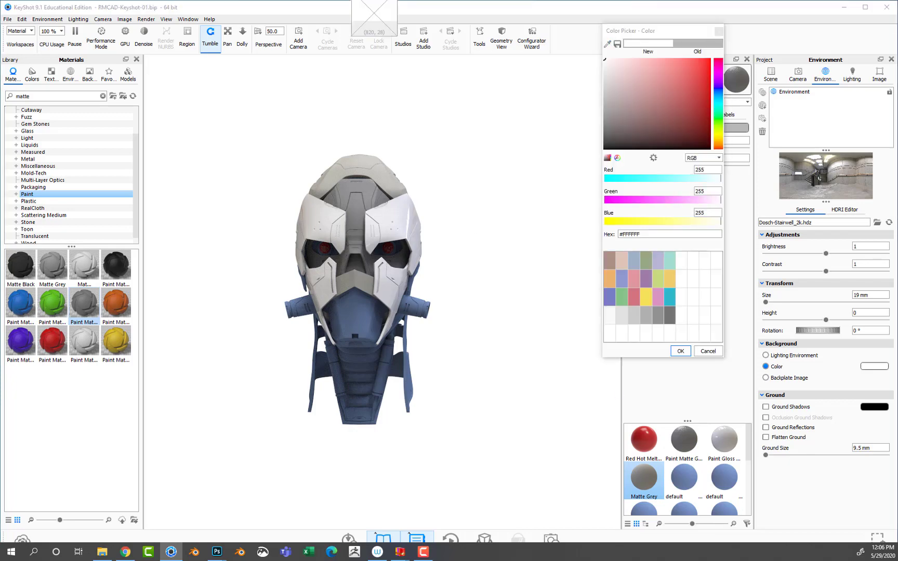
{"action": "left_click", "coordinate": [717, 91]}
{"action": "left_click", "coordinate": [718, 100]}
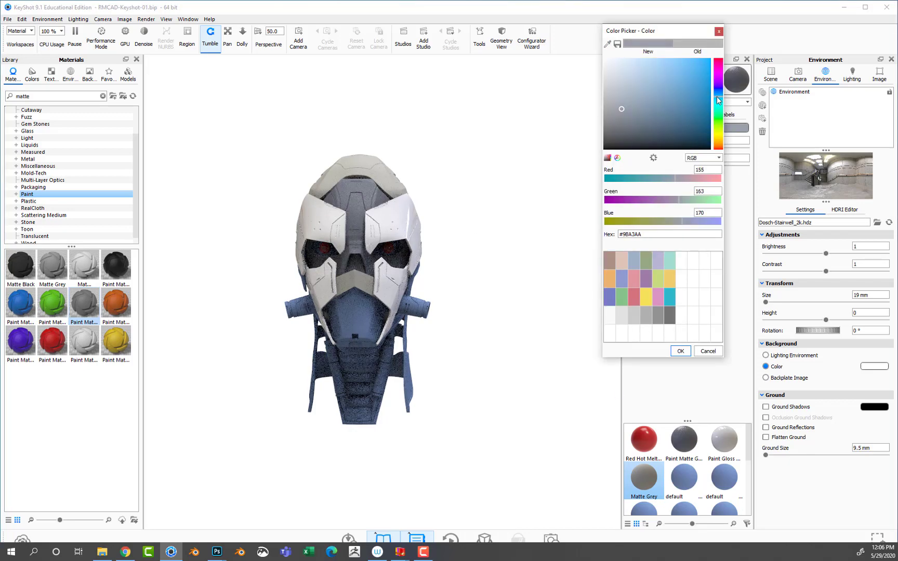
{"action": "left_click", "coordinate": [483, 278]}
{"action": "mouse_move", "coordinate": [483, 279]}
{"action": "left_mouse_down"}
{"action": "mouse_move", "coordinate": [256, 240]}
{"action": "mouse_move", "coordinate": [532, 202]}
{"action": "mouse_move", "coordinate": [231, 215]}
{"action": "left_mouse_up"}
Step: Select the helmet parts that use the scene's materials from the Scene tree
{"action": "left_click", "coordinate": [771, 75]}
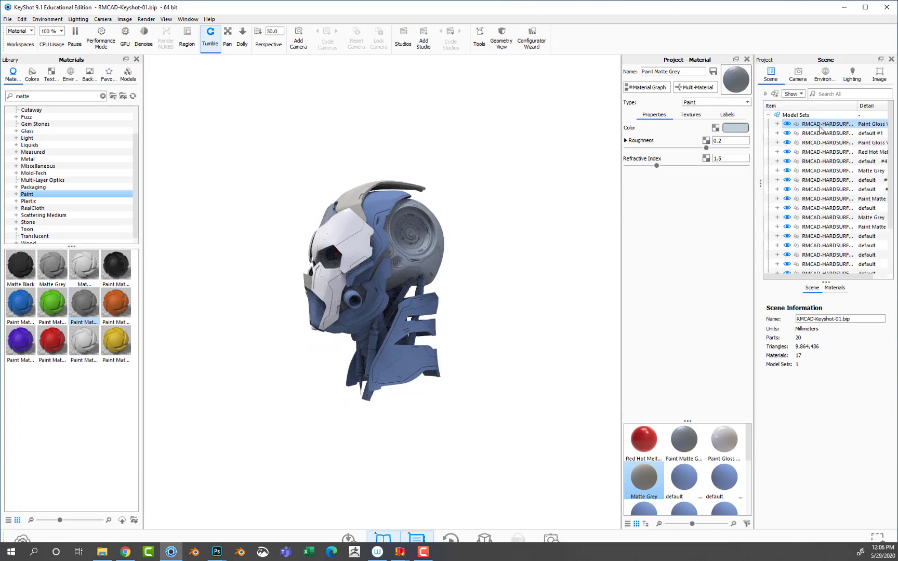
{"action": "left_click", "coordinate": [826, 124]}
{"action": "left_click", "coordinate": [850, 287]}
{"action": "left_click_drag", "start_coordinate": [877, 492], "coordinate": [772, 320]}
{"action": "right_click", "coordinate": [773, 319]}
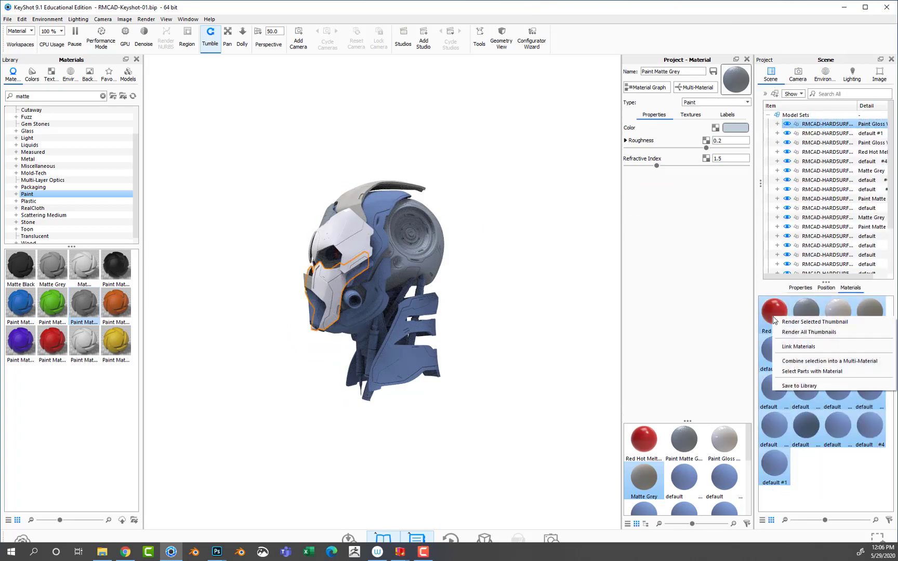
{"action": "left_click", "coordinate": [790, 371]}
{"action": "scroll", "coordinate": [836, 218], "scroll_direction": "down", "scroll_amount": 2}
{"action": "right_click", "coordinate": [843, 244]}
{"action": "left_click", "coordinate": [701, 260]}
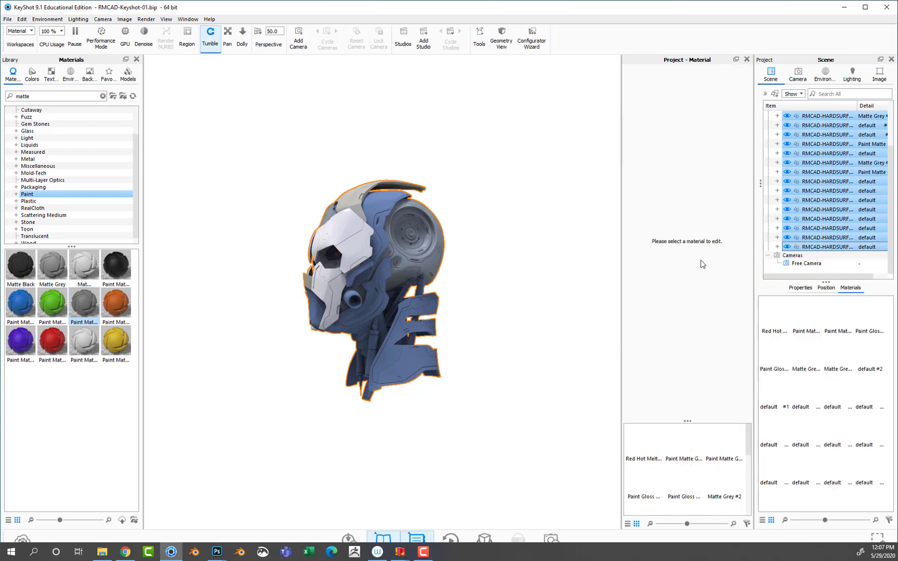
{"action": "left_click_drag", "start_coordinate": [520, 200], "coordinate": [567, 201]}
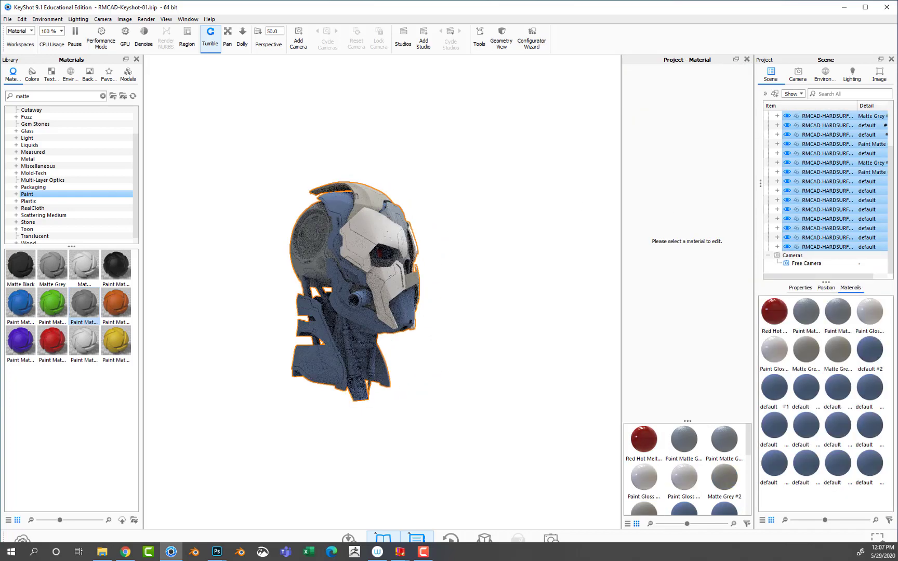
Step: Search the library for 'ch' and apply Chrome to the helmet cranium
{"action": "type", "text": "ch"}
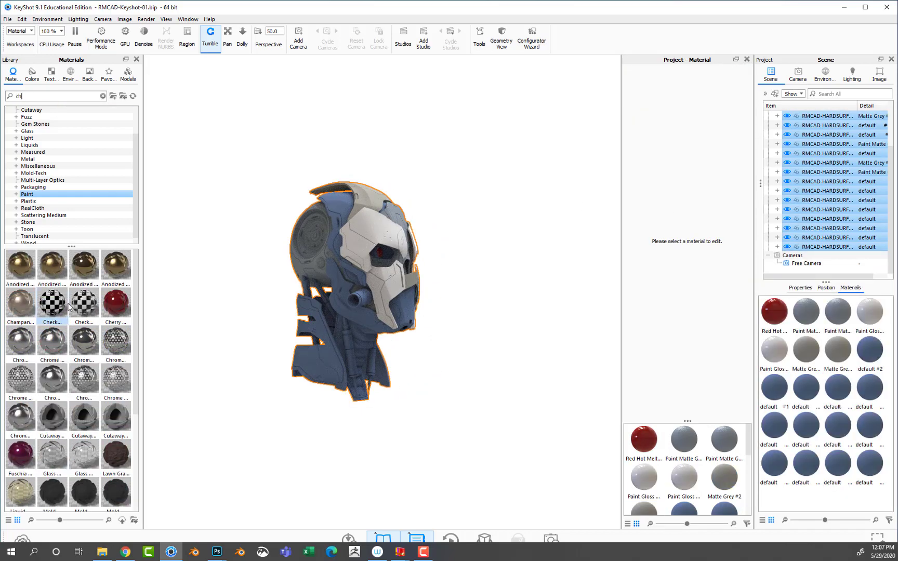
{"action": "left_click_drag", "start_coordinate": [52, 340], "coordinate": [312, 229]}
{"action": "scroll", "coordinate": [566, 231], "scroll_direction": "up", "scroll_amount": 3}
{"action": "mouse_move", "coordinate": [176, 250]}
{"action": "left_mouse_down"}
{"action": "mouse_move", "coordinate": [566, 232]}
{"action": "mouse_move", "coordinate": [517, 257]}
{"action": "left_mouse_up"}
{"action": "scroll", "coordinate": [566, 231], "scroll_direction": "down", "scroll_amount": 3}
{"action": "left_click_drag", "start_coordinate": [577, 249], "coordinate": [331, 220]}
Step: Select the faceplate part and drop a material onto it
{"action": "right_click", "coordinate": [330, 220]}
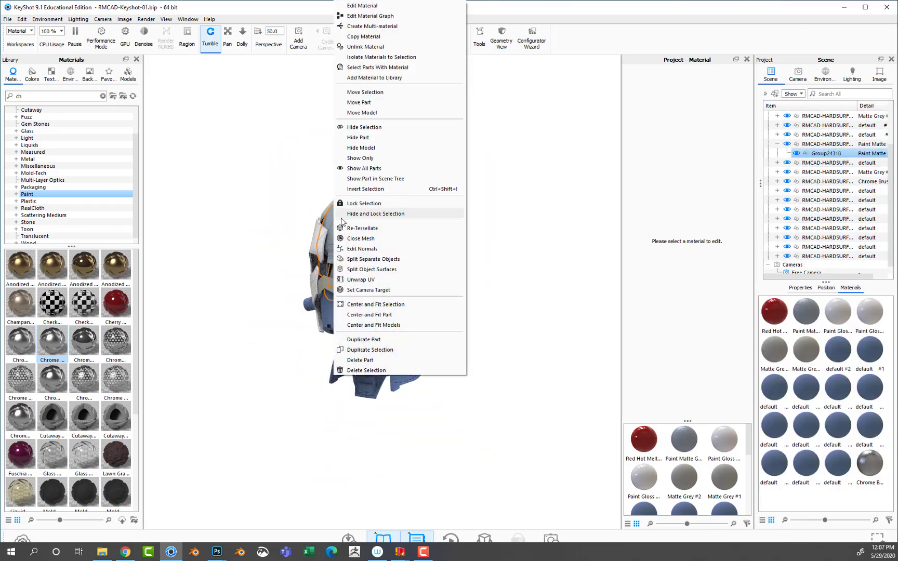
{"action": "left_click", "coordinate": [353, 10]}
{"action": "mouse_move", "coordinate": [511, 214]}
{"action": "left_mouse_down"}
{"action": "mouse_move", "coordinate": [526, 214]}
{"action": "mouse_move", "coordinate": [451, 222]}
{"action": "mouse_move", "coordinate": [575, 234]}
{"action": "mouse_move", "coordinate": [563, 291]}
{"action": "mouse_move", "coordinate": [524, 225]}
{"action": "mouse_move", "coordinate": [577, 229]}
{"action": "left_mouse_up"}
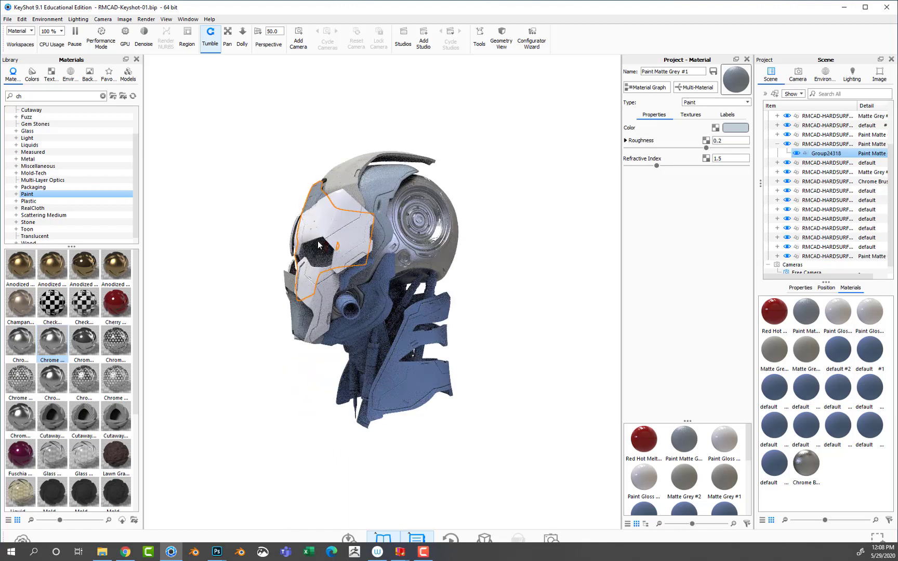
{"action": "right_click", "coordinate": [346, 223]}
{"action": "left_click", "coordinate": [364, 229]}
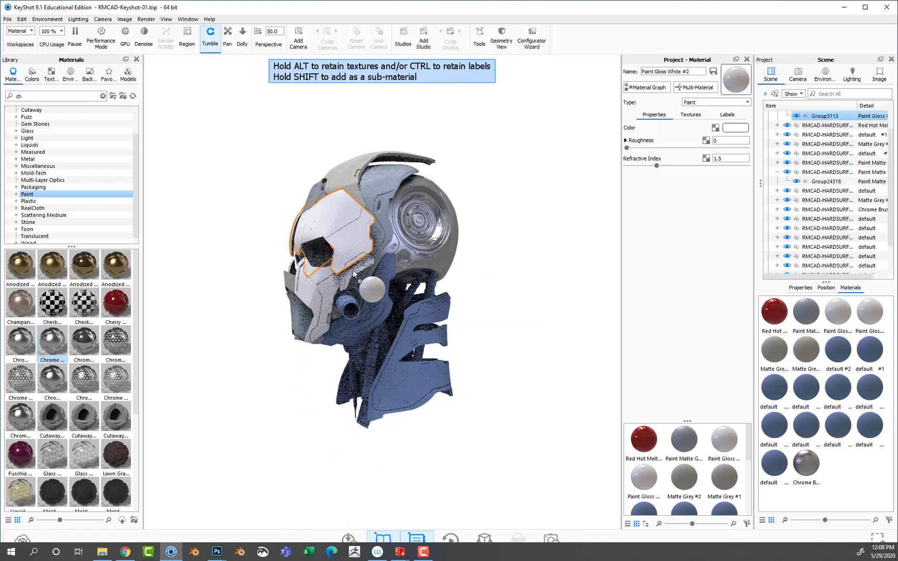
{"action": "left_click_drag", "start_coordinate": [643, 439], "coordinate": [385, 322]}
Step: Apply Paint Matte Grey to the helmet dome
{"action": "mouse_move", "coordinate": [527, 192]}
{"action": "left_mouse_down"}
{"action": "mouse_move", "coordinate": [328, 215]}
{"action": "mouse_move", "coordinate": [391, 199]}
{"action": "left_mouse_up"}
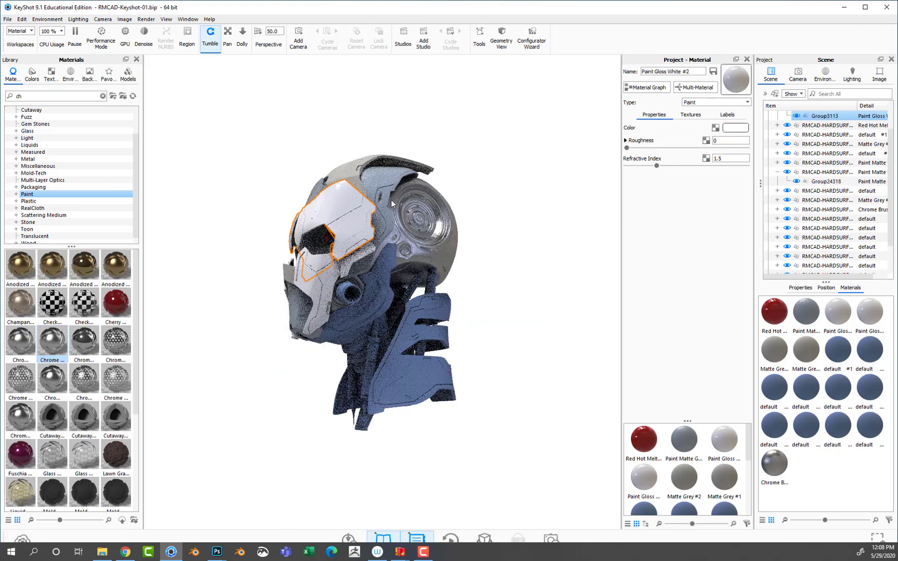
{"action": "mouse_move", "coordinate": [563, 290]}
{"action": "left_mouse_down"}
{"action": "mouse_move", "coordinate": [599, 267]}
{"action": "mouse_move", "coordinate": [607, 280]}
{"action": "left_mouse_up"}
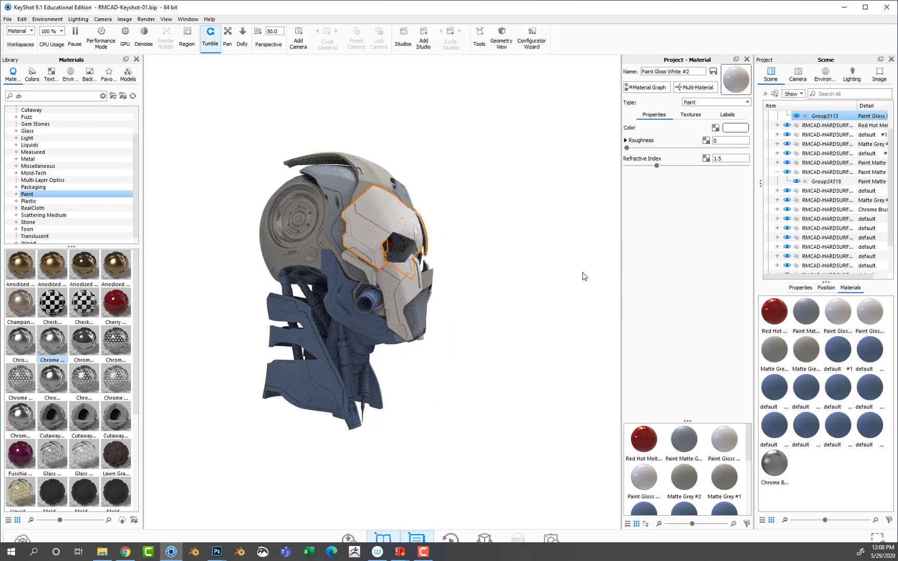
{"action": "left_click_drag", "start_coordinate": [684, 439], "coordinate": [314, 260]}
{"action": "right_click", "coordinate": [314, 261]}
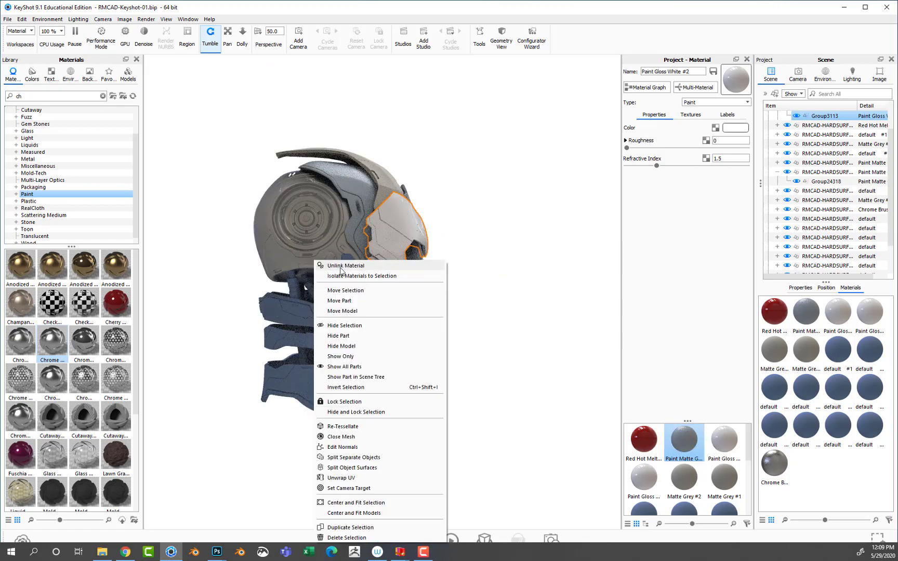
{"action": "left_click_drag", "start_coordinate": [273, 246], "coordinate": [322, 250]}
Step: Put chrome on the round side disc and gloss paint on the faceplate
{"action": "mouse_move", "coordinate": [774, 462]}
{"action": "left_mouse_down"}
{"action": "mouse_move", "coordinate": [213, 324]}
{"action": "mouse_move", "coordinate": [501, 367]}
{"action": "left_mouse_up"}
{"action": "right_click", "coordinate": [377, 175]}
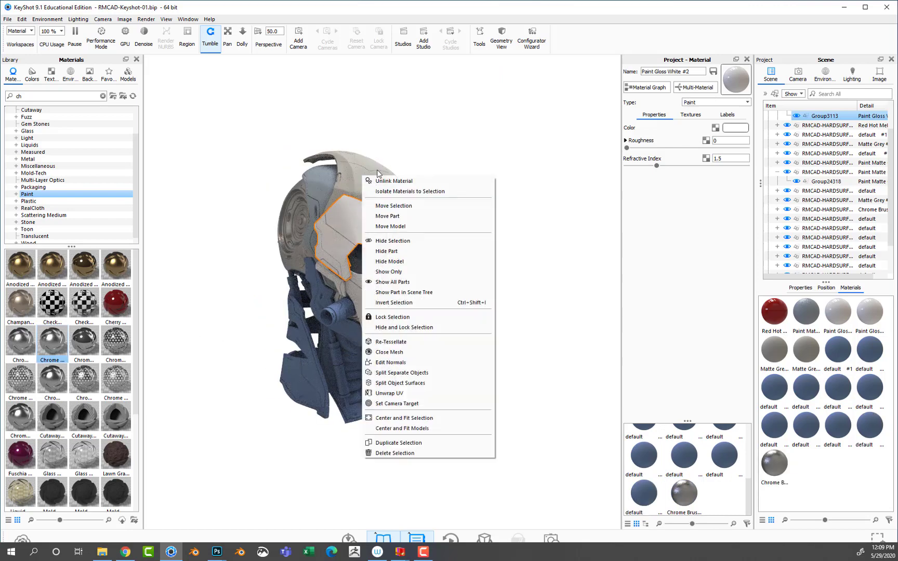
{"action": "key", "text": "Escape"}
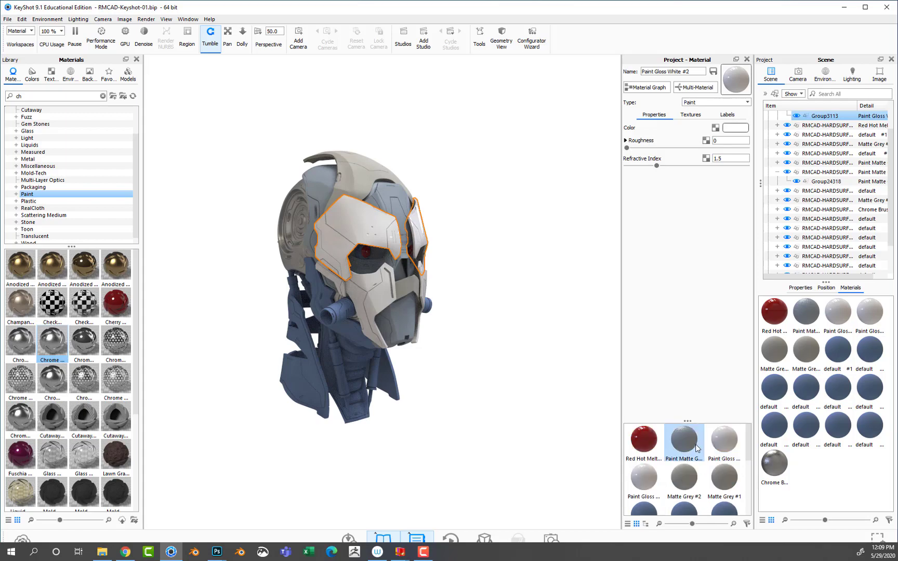
{"action": "left_click_drag", "start_coordinate": [741, 473], "coordinate": [343, 335]}
{"action": "left_click_drag", "start_coordinate": [343, 335], "coordinate": [250, 318]}
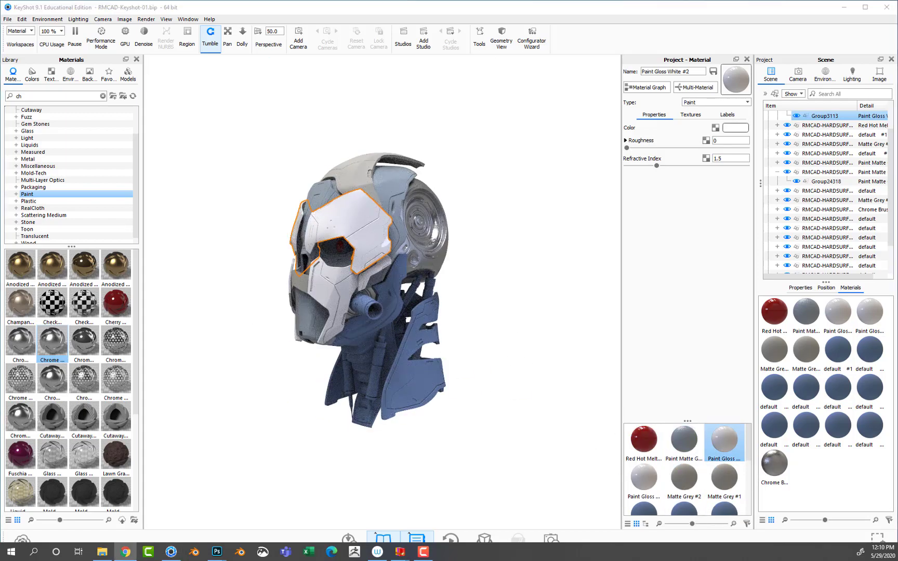
Step: Search the library for 'gun' and apply the Gun material to the side disc
{"action": "left_click_drag", "start_coordinate": [363, 291], "coordinate": [359, 291]}
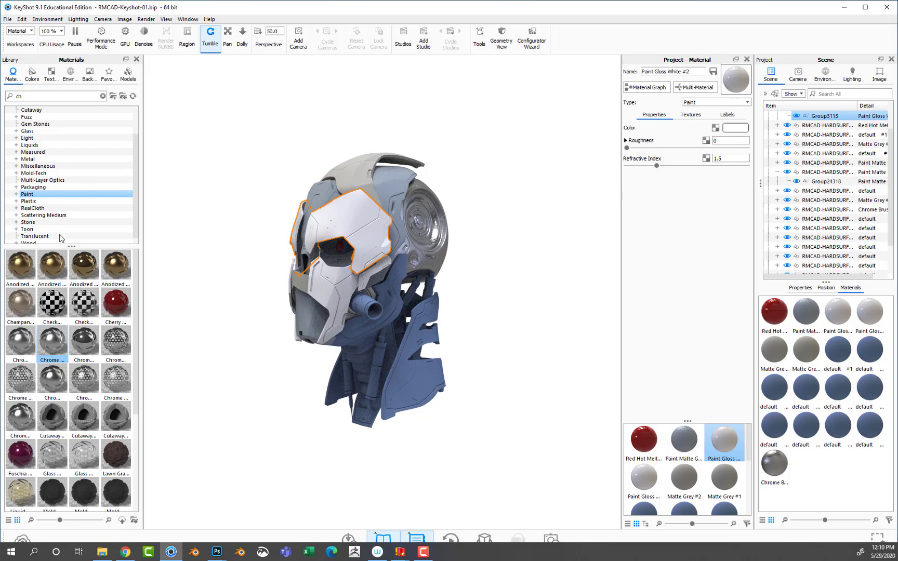
{"action": "left_click_drag", "start_coordinate": [533, 226], "coordinate": [203, 224]}
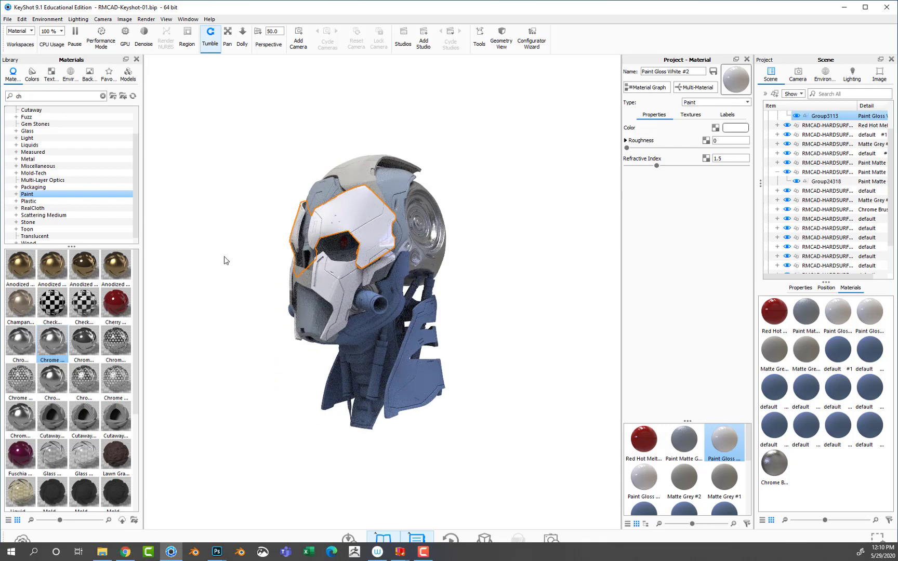
{"action": "key", "text": "BackSpace"}
{"action": "key", "text": "BackSpace"}
{"action": "type", "text": "gun"}
{"action": "mouse_move", "coordinate": [20, 266]}
{"action": "left_mouse_down"}
{"action": "mouse_move", "coordinate": [397, 178]}
{"action": "mouse_move", "coordinate": [533, 210]}
{"action": "left_mouse_up"}
Step: Undo the two Gun Metal changes and apply brushed chrome to a helmet part
{"action": "key", "text": "ctrl+z"}
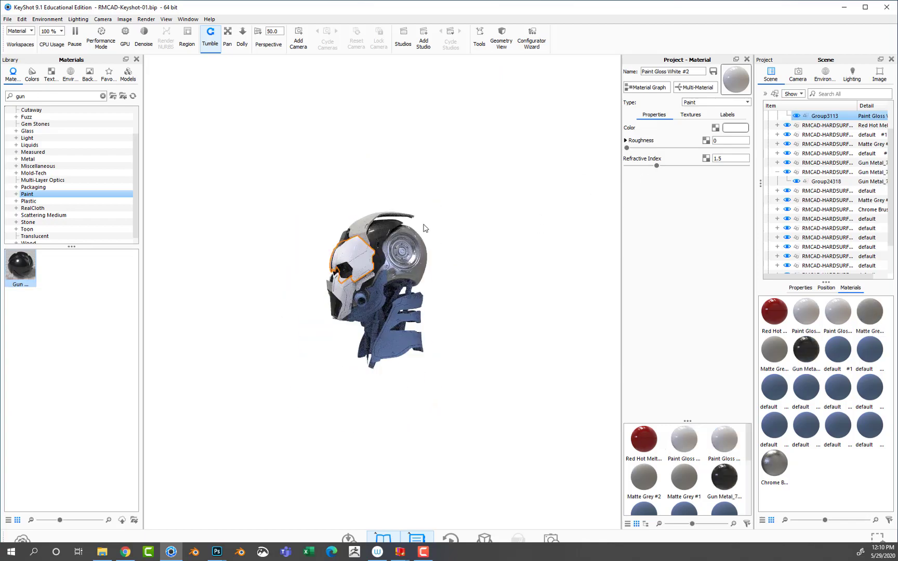
{"action": "key", "text": "ctrl+z"}
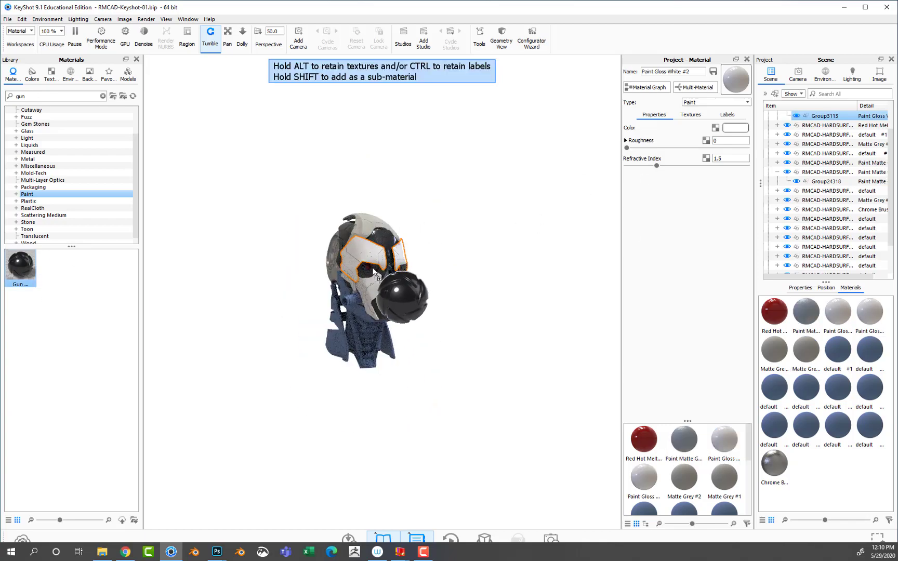
{"action": "left_click_drag", "start_coordinate": [385, 306], "coordinate": [471, 271]}
{"action": "scroll", "coordinate": [470, 271], "scroll_direction": "up", "scroll_amount": 5}
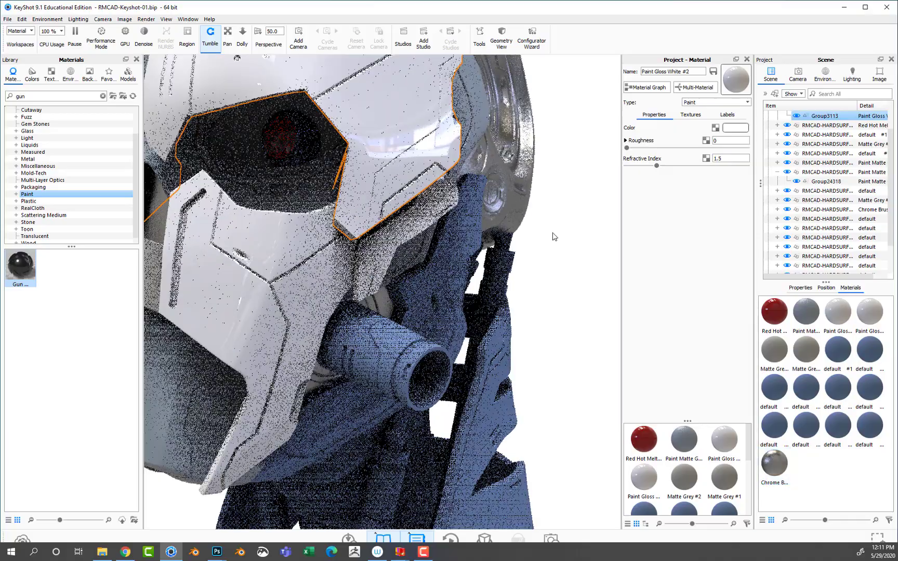
{"action": "left_click_drag", "start_coordinate": [773, 462], "coordinate": [316, 140]}
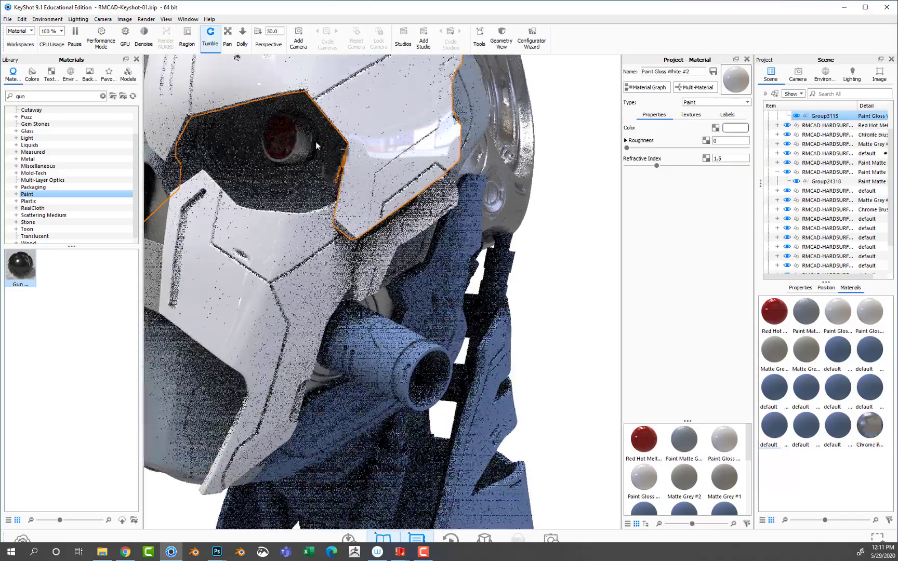
{"action": "scroll", "coordinate": [543, 219], "scroll_direction": "down", "scroll_amount": 5}
Step: Unlink the face plate's material from the other parts, then show the Environments library
{"action": "right_click", "coordinate": [403, 169]}
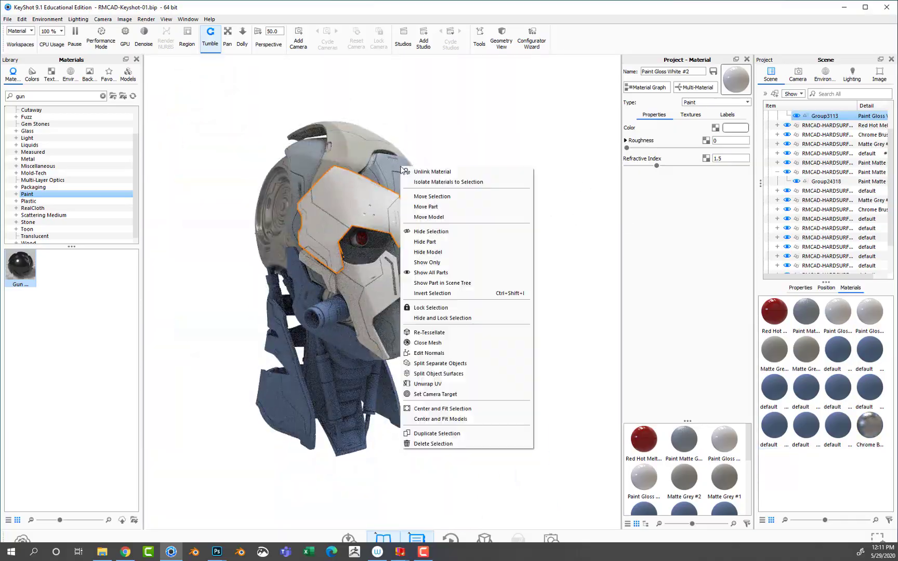
{"action": "left_click", "coordinate": [428, 171]}
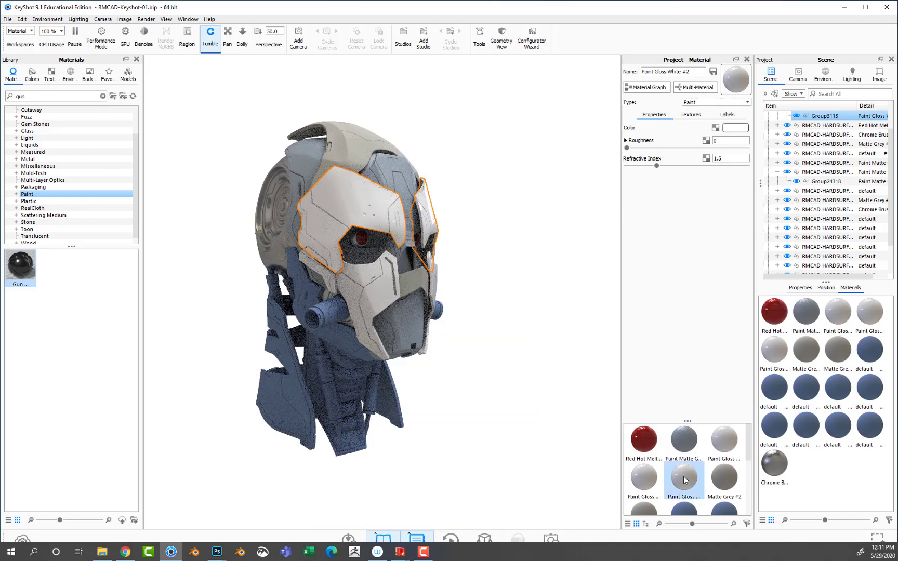
{"action": "mouse_move", "coordinate": [565, 337]}
{"action": "left_mouse_down"}
{"action": "mouse_move", "coordinate": [304, 309]}
{"action": "mouse_move", "coordinate": [537, 415]}
{"action": "left_mouse_up"}
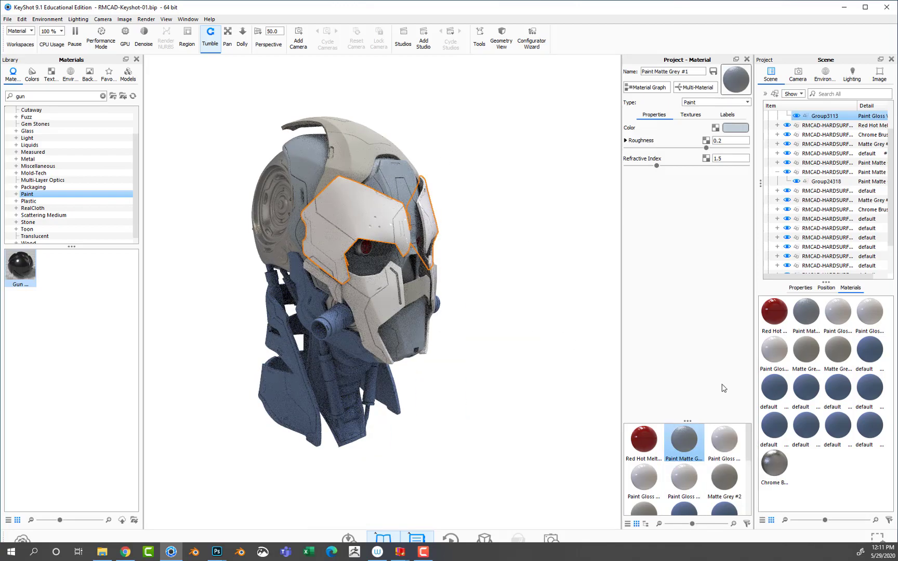
{"action": "left_click_drag", "start_coordinate": [486, 369], "coordinate": [416, 363]}
{"action": "left_click", "coordinate": [72, 78]}
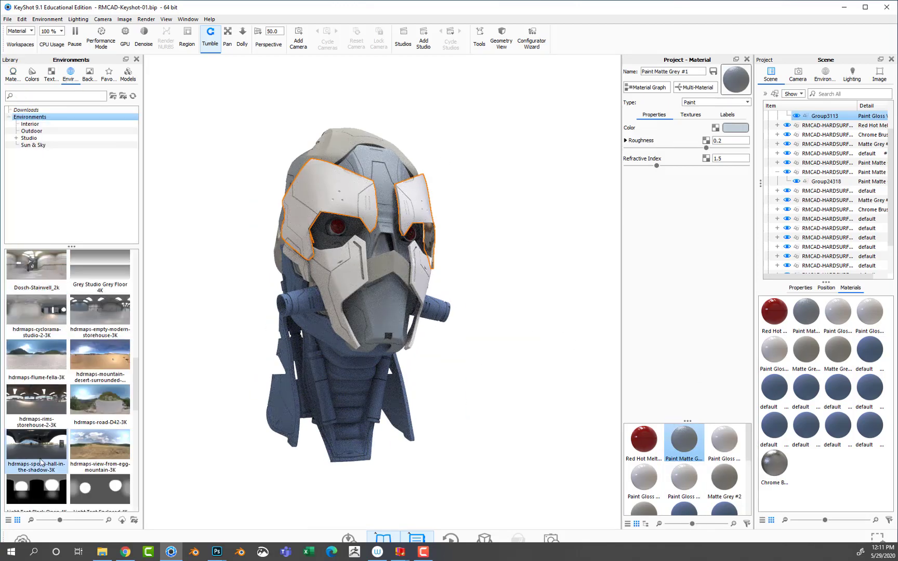
Step: Try the rims-storehouse, Dosch-Stairwell_2k and Aversis_Clothing-store_3k environments
{"action": "double_click", "coordinate": [41, 397]}
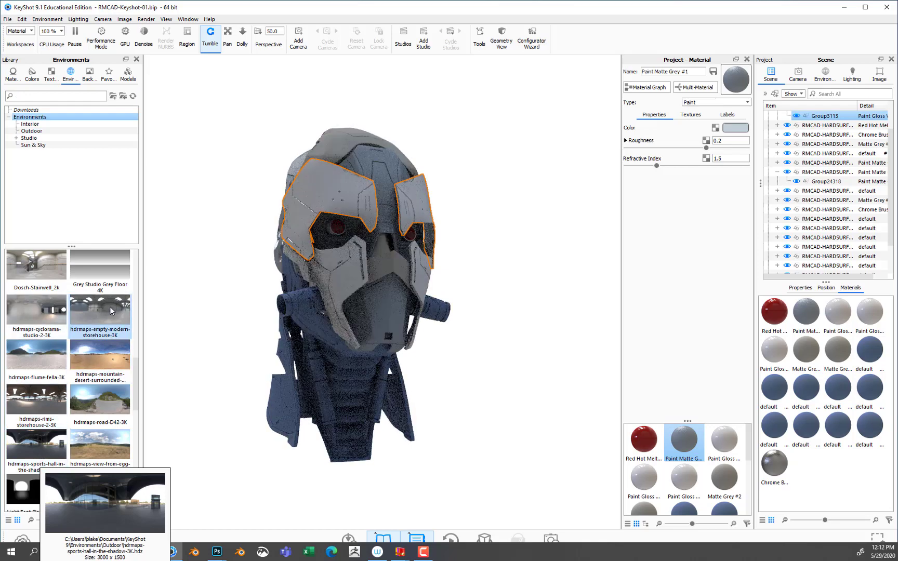
{"action": "key", "text": "ctrl+z"}
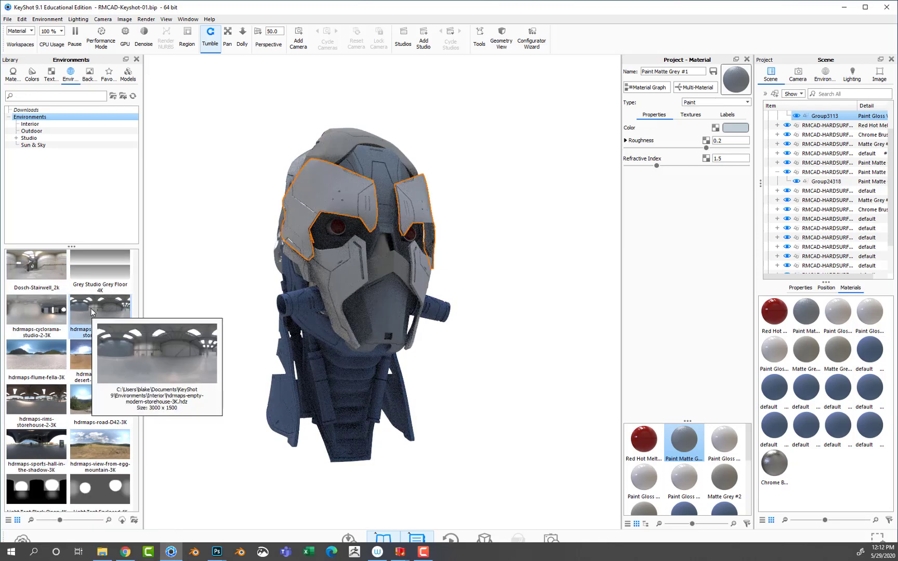
{"action": "key", "text": "ctrl+z"}
{"action": "key", "text": "ctrl+z"}
{"action": "key", "text": "ctrl+z"}
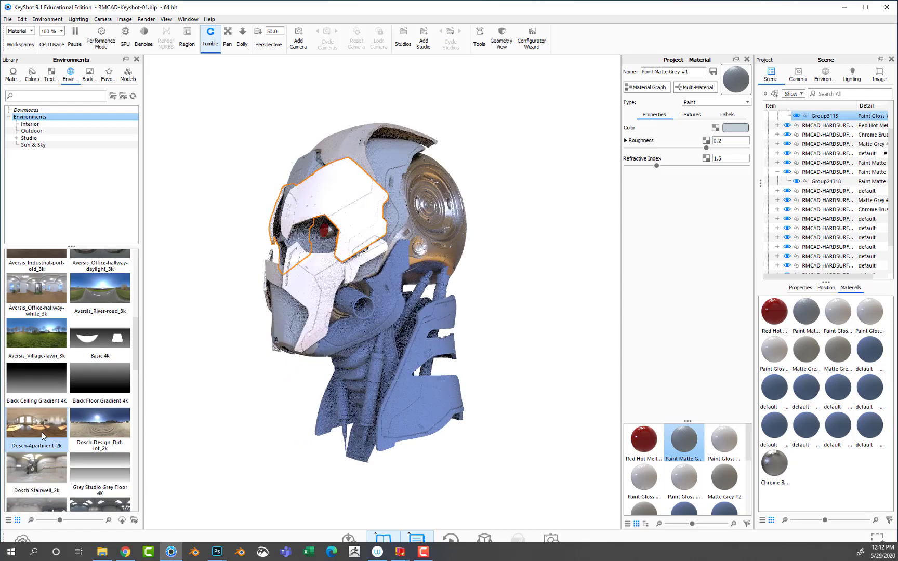
{"action": "key", "text": "ctrl+z"}
{"action": "key", "text": "ctrl+z"}
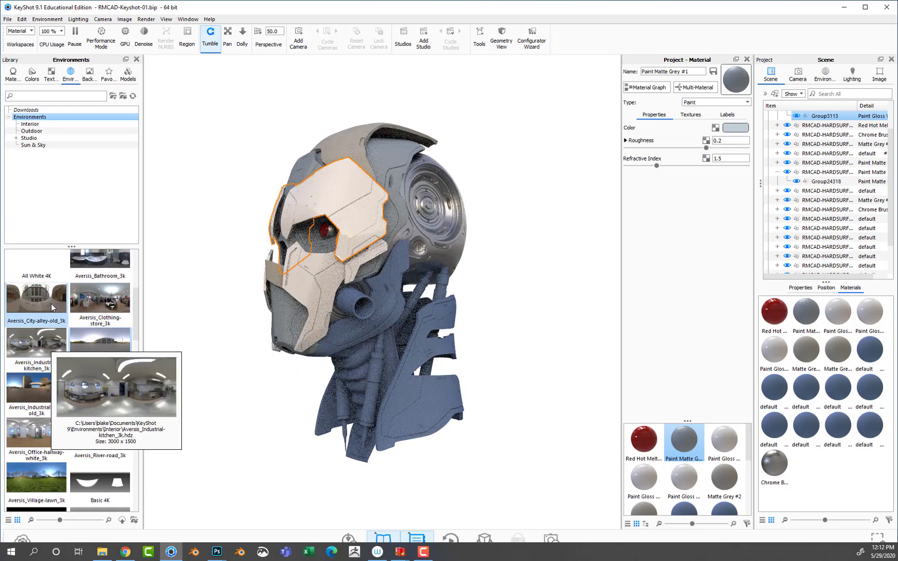
{"action": "key", "text": "ctrl+z"}
{"action": "key", "text": "ctrl+z"}
{"action": "key", "text": "ctrl+z"}
{"action": "key", "text": "ctrl+z"}
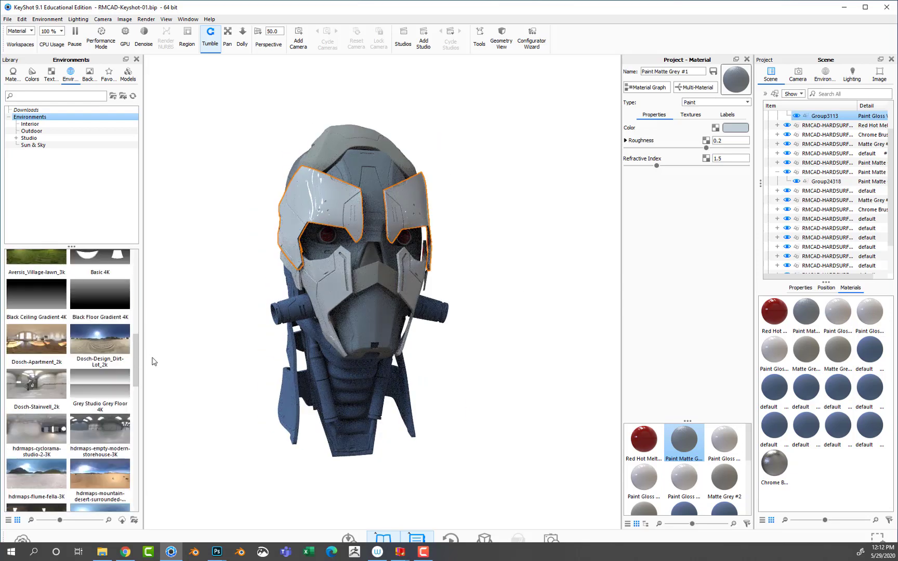
{"action": "key", "text": "ctrl+z"}
{"action": "key", "text": "ctrl+z"}
{"action": "key", "text": "ctrl+z"}
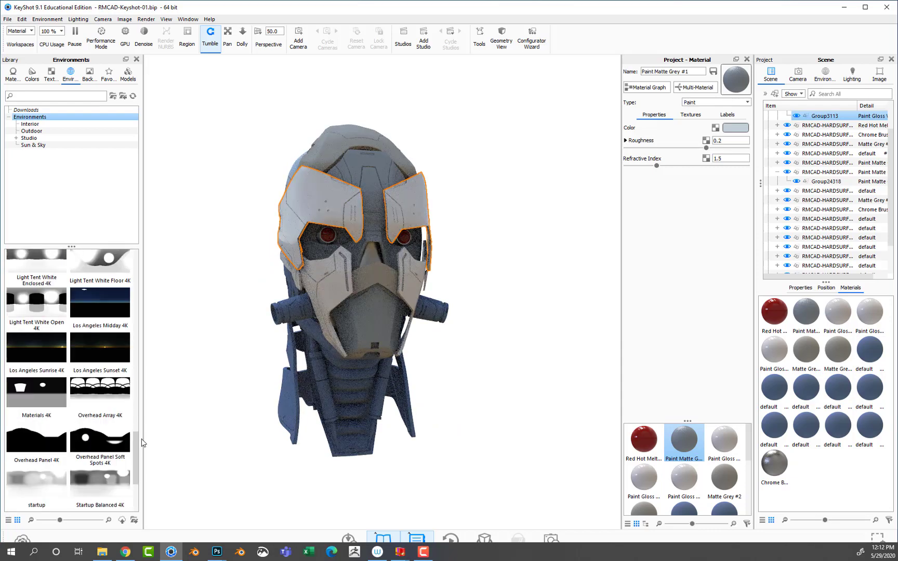
{"action": "key", "text": "ctrl+z"}
{"action": "key", "text": "ctrl+z"}
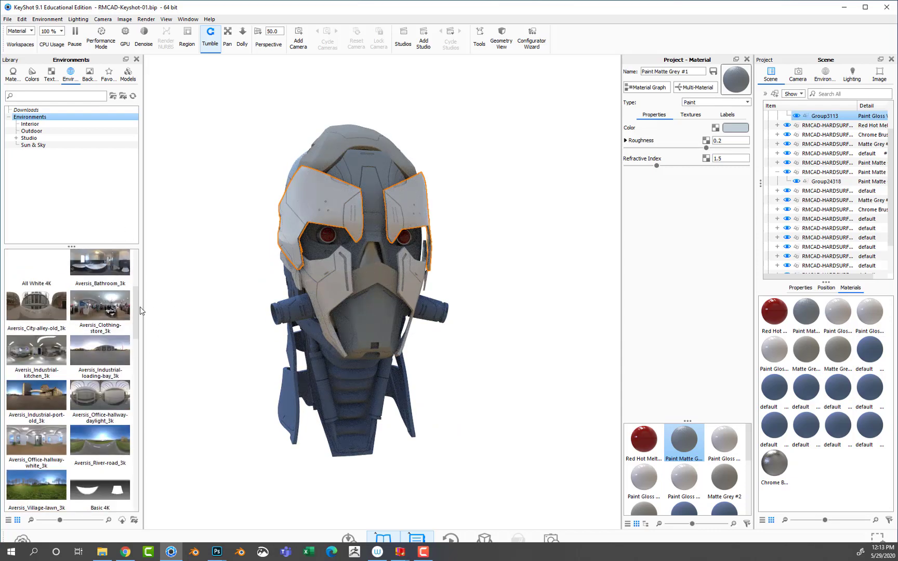
Step: Try Aversis_City-alley-old_3k, then settle on the Aversis_Industrial-kitchen_3k environment
{"action": "scroll", "coordinate": [140, 306], "scroll_direction": "up", "scroll_amount": 3}
{"action": "double_click", "coordinate": [51, 425]}
{"action": "double_click", "coordinate": [100, 419]}
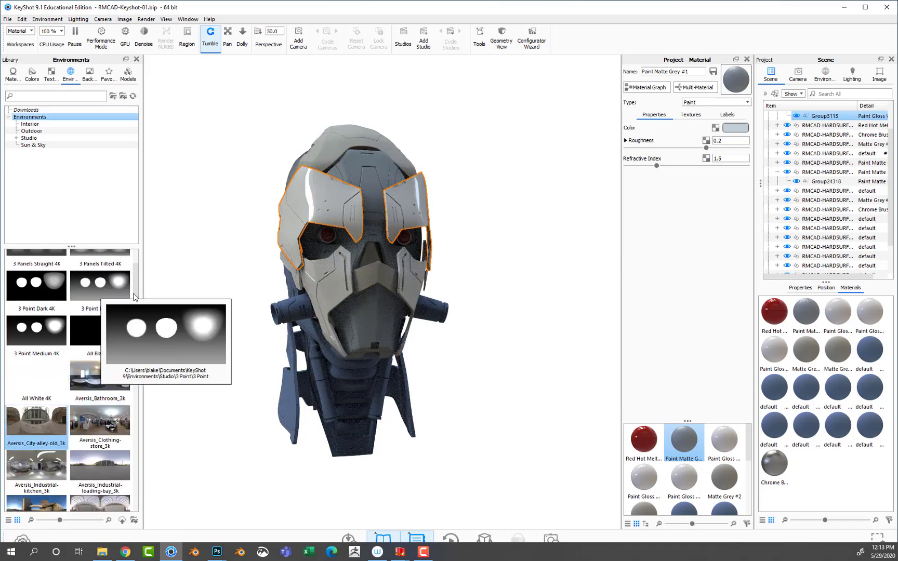
{"action": "scroll", "coordinate": [135, 283], "scroll_direction": "down", "scroll_amount": 2}
{"action": "double_click", "coordinate": [31, 382]}
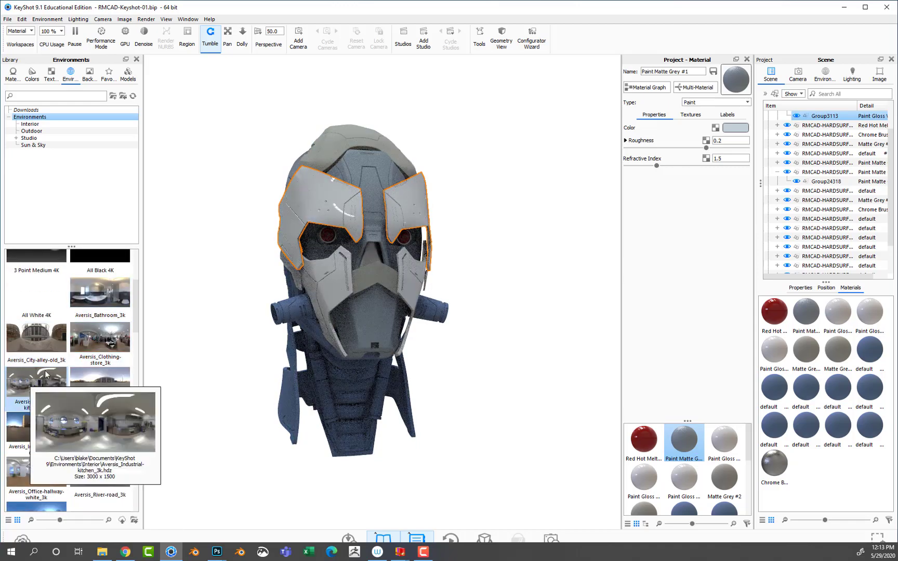
{"action": "left_click_drag", "start_coordinate": [204, 306], "coordinate": [481, 326]}
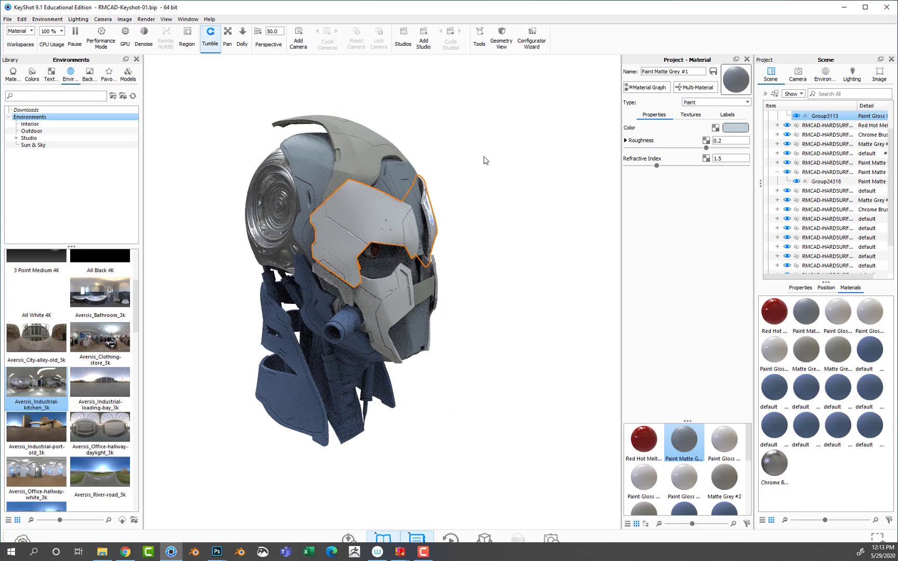
{"action": "mouse_move", "coordinate": [482, 161]}
{"action": "left_mouse_down"}
{"action": "mouse_move", "coordinate": [321, 174]}
{"action": "mouse_move", "coordinate": [373, 153]}
{"action": "mouse_move", "coordinate": [357, 162]}
{"action": "left_mouse_up"}
Step: Select every part of the helmet model in the Scene tree and open its options
{"action": "right_click", "coordinate": [357, 162]}
{"action": "left_click", "coordinate": [358, 164]}
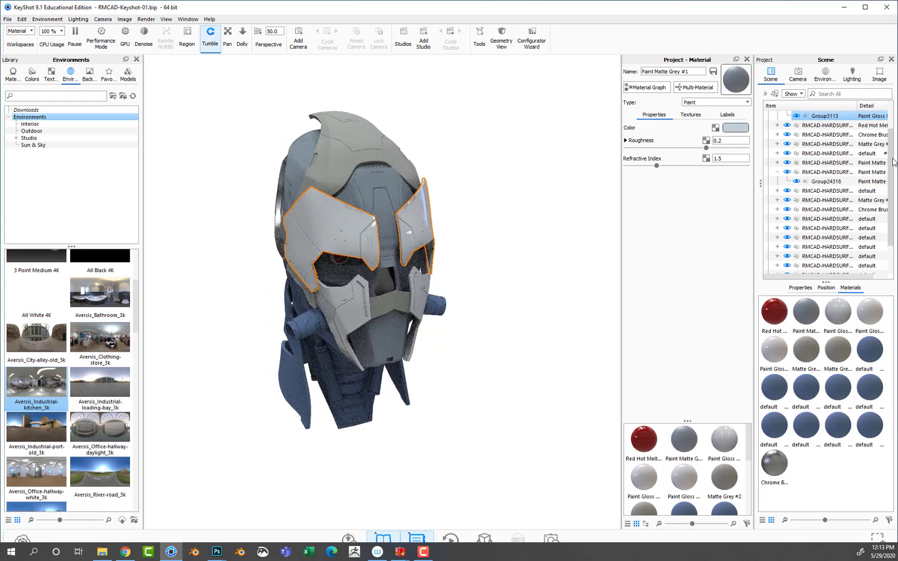
{"action": "scroll", "coordinate": [765, 117], "scroll_direction": "up", "scroll_amount": 2}
{"action": "left_click", "coordinate": [790, 115]}
{"action": "scroll", "coordinate": [811, 182], "scroll_direction": "down", "scroll_amount": 2}
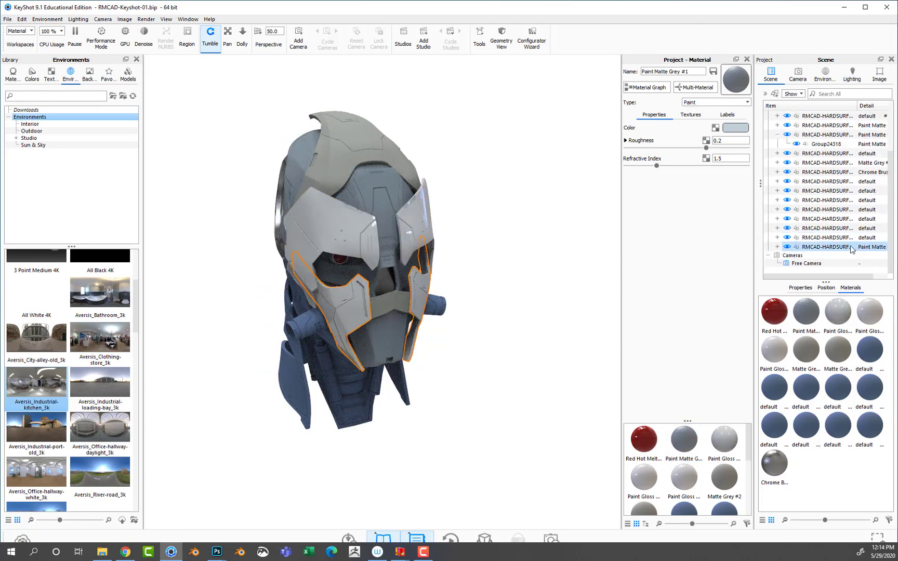
{"action": "right_click", "coordinate": [765, 217]}
{"action": "left_click", "coordinate": [719, 237]}
{"action": "mouse_move", "coordinate": [519, 223]}
{"action": "left_mouse_down"}
{"action": "mouse_move", "coordinate": [347, 188]}
{"action": "mouse_move", "coordinate": [483, 197]}
{"action": "mouse_move", "coordinate": [477, 206]}
{"action": "mouse_move", "coordinate": [545, 204]}
{"action": "mouse_move", "coordinate": [380, 204]}
{"action": "left_mouse_up"}
Step: Set the face plate's Paint Matte Grey #5 roughness to 0.242 in the Material Graph
{"action": "double_click", "coordinate": [393, 206]}
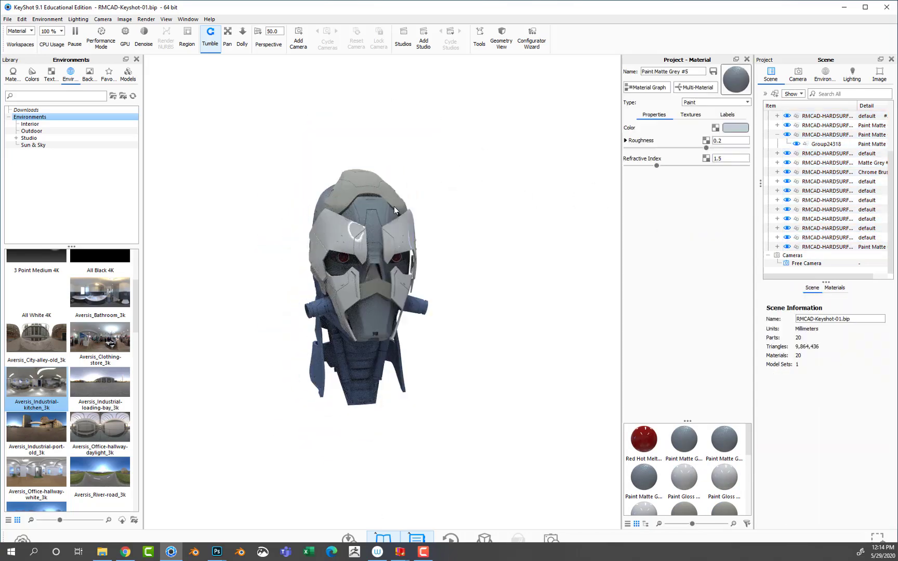
{"action": "left_click", "coordinate": [639, 88]}
{"action": "left_click_drag", "start_coordinate": [451, 151], "coordinate": [651, 178]}
{"action": "left_click_drag", "start_coordinate": [395, 94], "coordinate": [497, 94]}
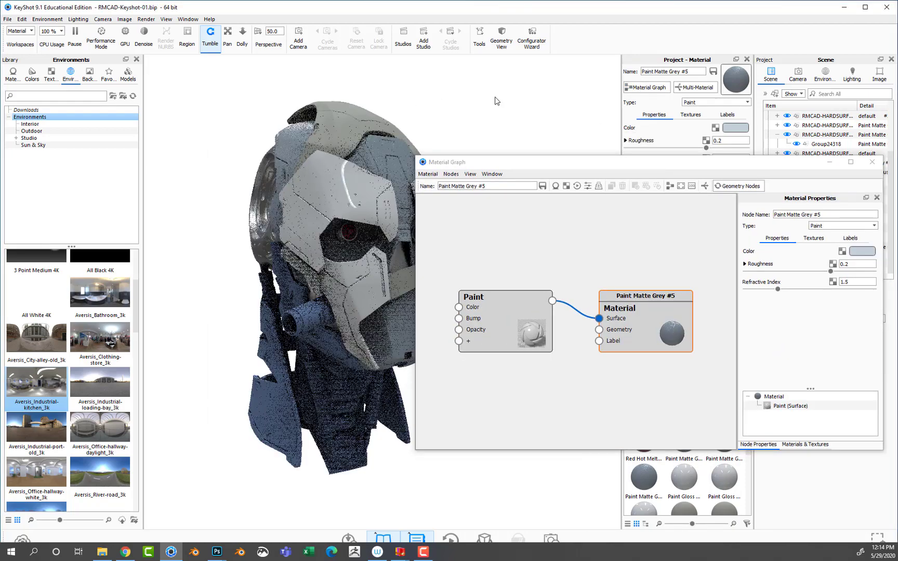
{"action": "left_click_drag", "start_coordinate": [514, 169], "coordinate": [550, 135]}
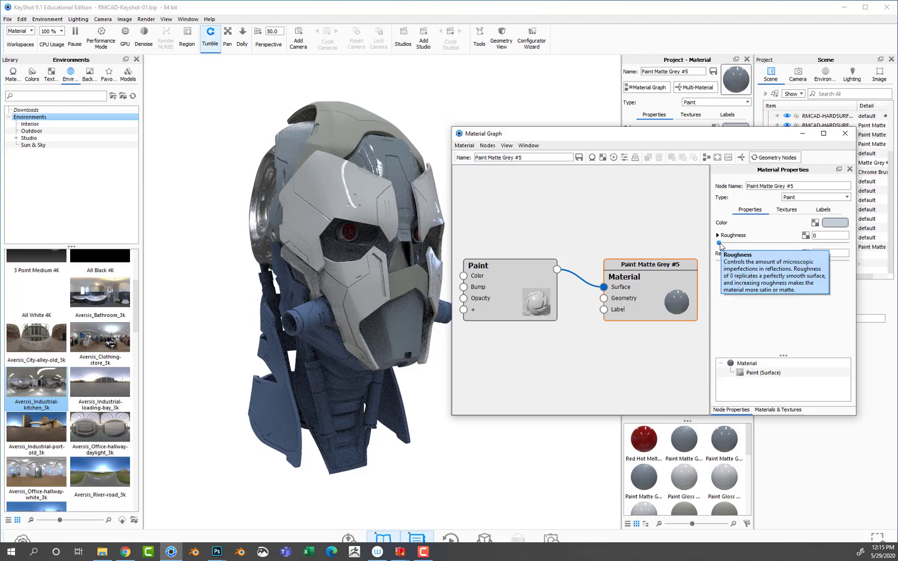
{"action": "mouse_move", "coordinate": [804, 243]}
{"action": "left_mouse_down"}
{"action": "mouse_move", "coordinate": [819, 243]}
{"action": "mouse_move", "coordinate": [811, 243]}
{"action": "left_mouse_up"}
{"action": "mouse_move", "coordinate": [283, 95]}
{"action": "left_mouse_down"}
{"action": "mouse_move", "coordinate": [555, 81]}
{"action": "mouse_move", "coordinate": [234, 79]}
{"action": "left_mouse_up"}
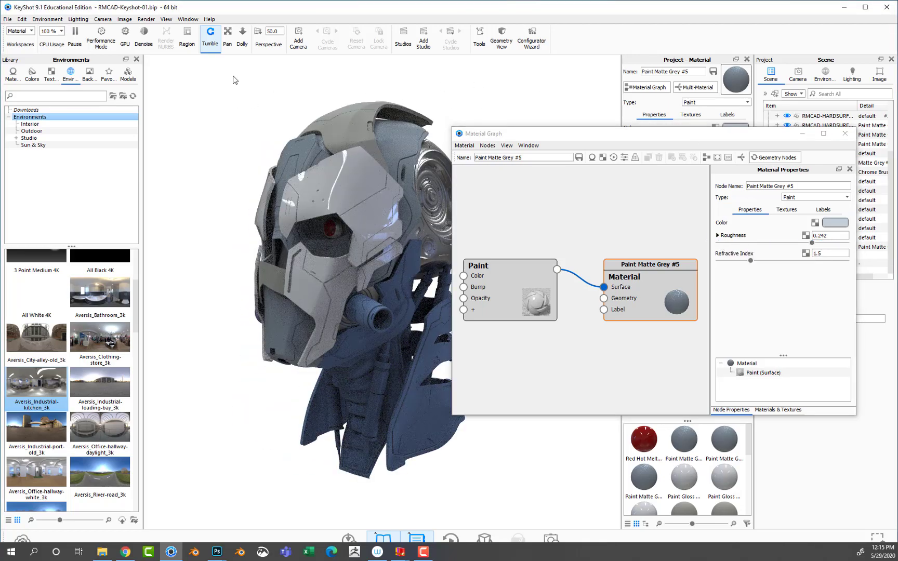
{"action": "mouse_move", "coordinate": [449, 91]}
{"action": "left_mouse_down"}
{"action": "mouse_move", "coordinate": [465, 104]}
{"action": "mouse_move", "coordinate": [580, 102]}
{"action": "left_mouse_up"}
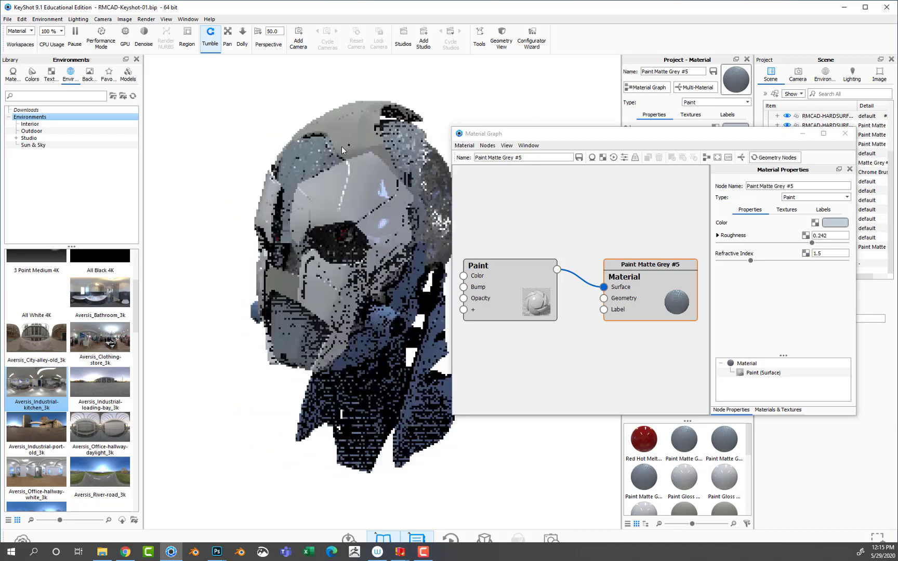
{"action": "mouse_move", "coordinate": [524, 79]}
{"action": "left_mouse_down"}
{"action": "mouse_move", "coordinate": [415, 92]}
{"action": "mouse_move", "coordinate": [412, 82]}
{"action": "left_mouse_up"}
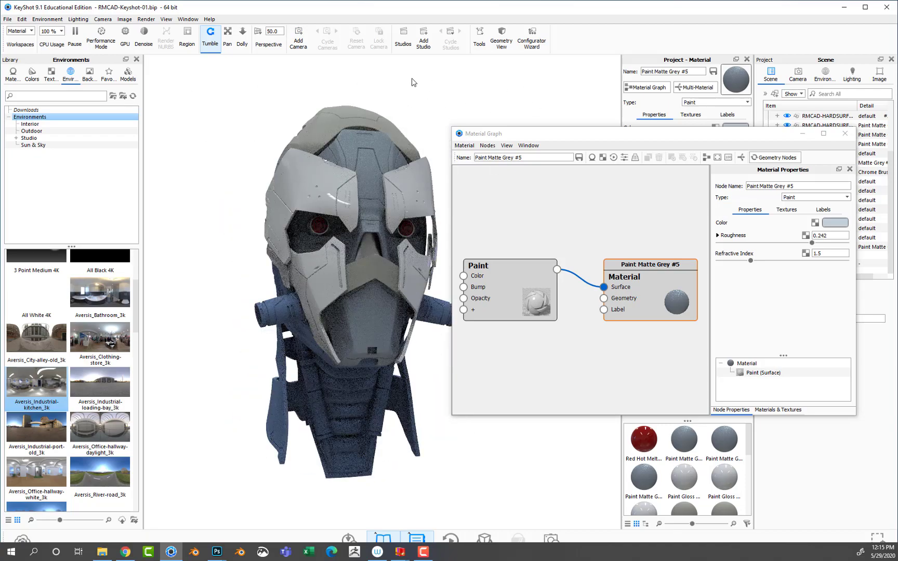
Step: Save the material to the library and add a Plastic node to its graph
{"action": "left_click", "coordinate": [579, 157]}
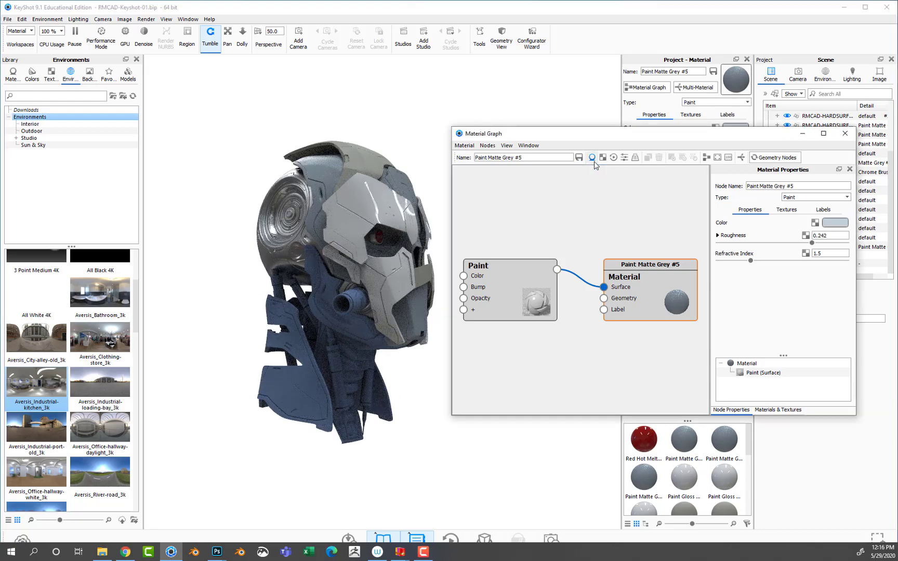
{"action": "left_click", "coordinate": [466, 338]}
{"action": "left_click", "coordinate": [593, 158]}
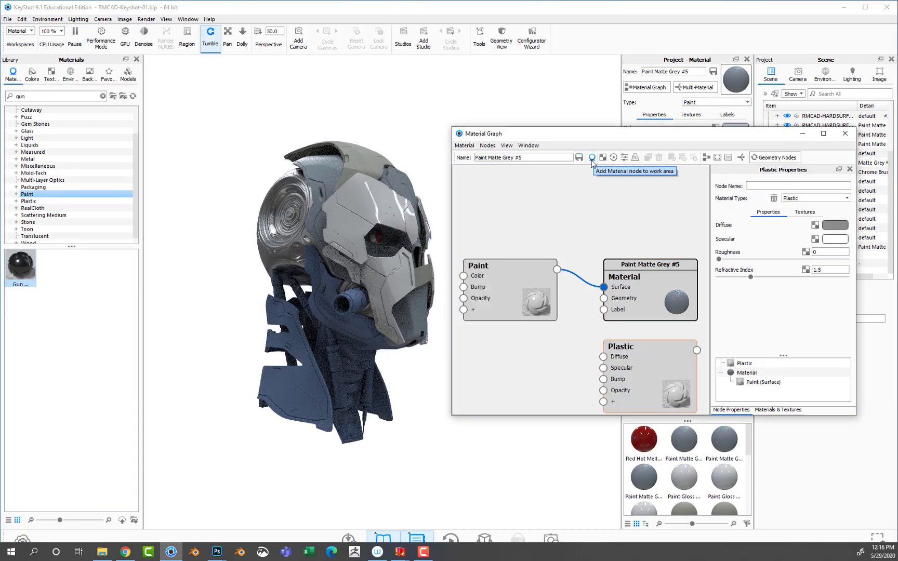
Step: Preview a pink tint on the grey paint, then discard it
{"action": "left_click", "coordinate": [845, 134]}
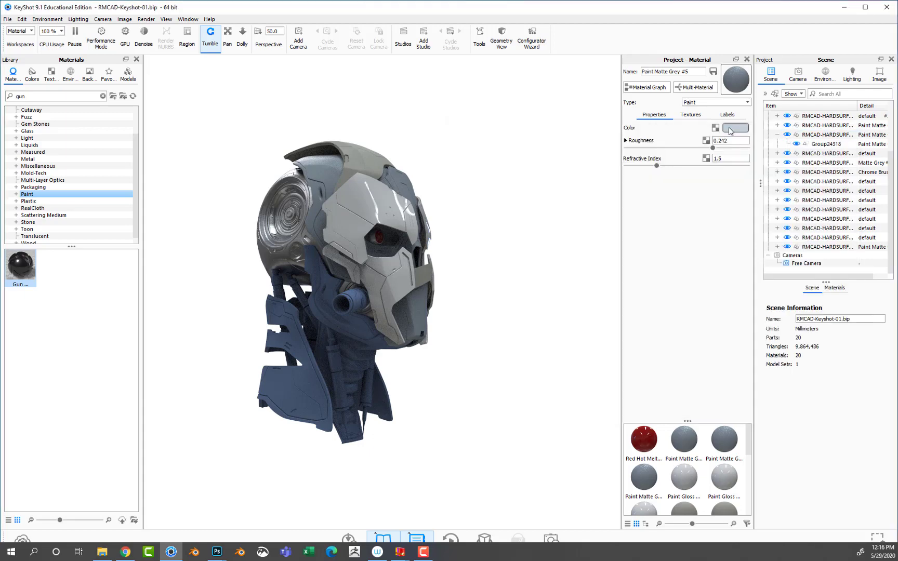
{"action": "left_click", "coordinate": [736, 128]}
{"action": "mouse_move", "coordinate": [618, 66]}
{"action": "left_mouse_down"}
{"action": "mouse_move", "coordinate": [634, 98]}
{"action": "mouse_move", "coordinate": [666, 72]}
{"action": "left_mouse_up"}
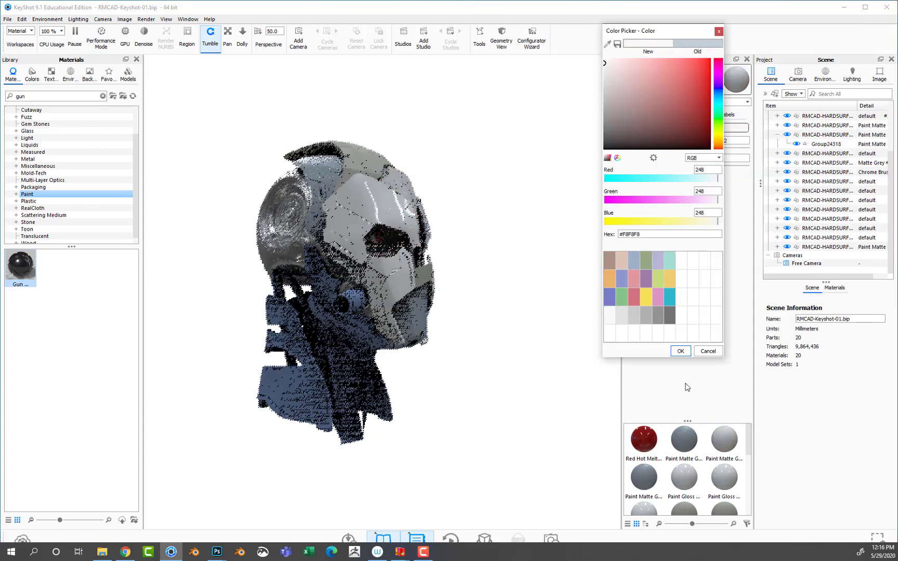
{"action": "key", "text": "Escape"}
{"action": "left_click_drag", "start_coordinate": [536, 223], "coordinate": [399, 226]}
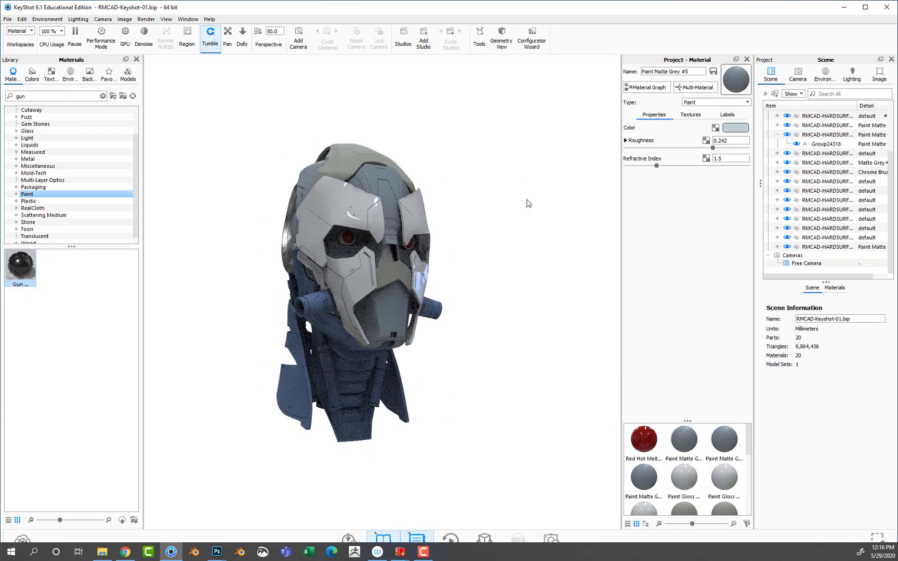
Step: Add an Emissive node to the Red Hot Meltdown eye material's graph
{"action": "right_click", "coordinate": [645, 435]}
{"action": "left_click", "coordinate": [656, 437]}
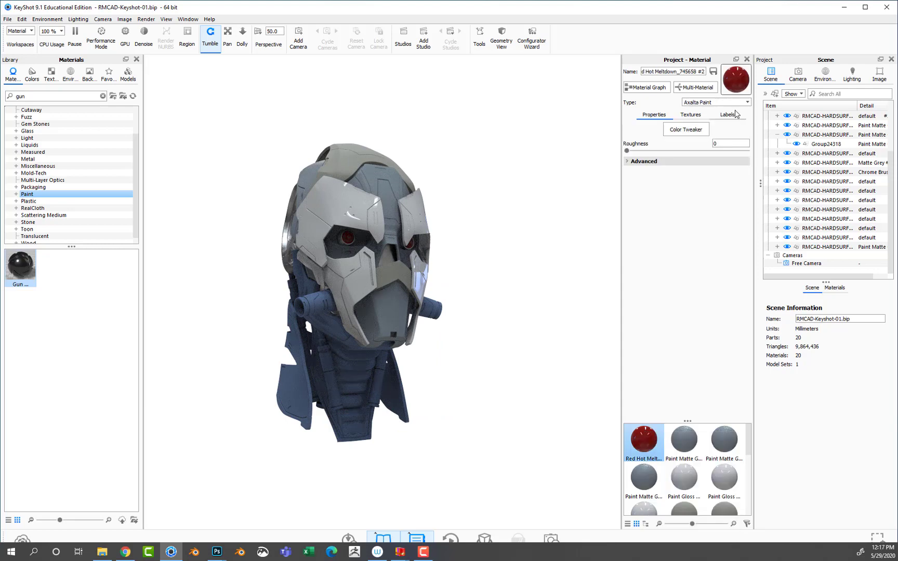
{"action": "left_click", "coordinate": [658, 93]}
{"action": "left_click", "coordinate": [431, 168]}
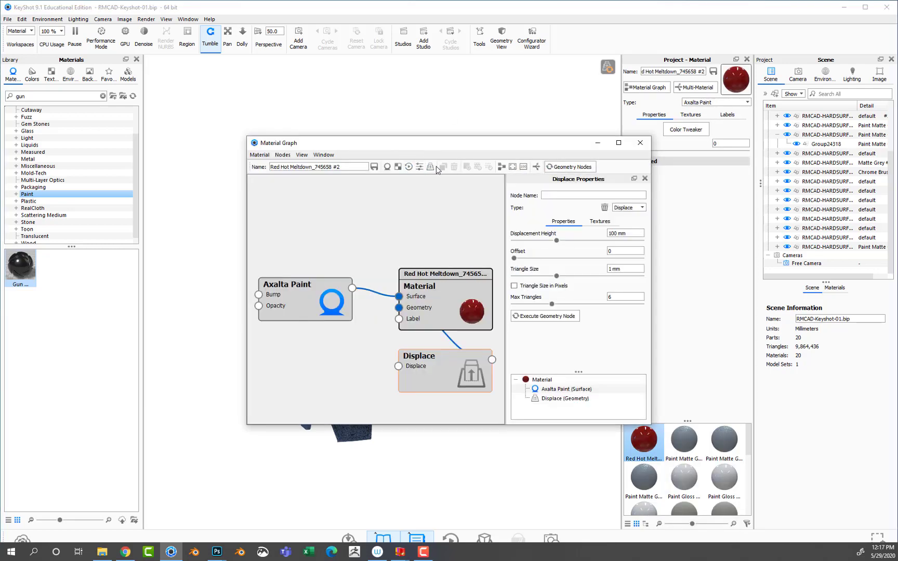
{"action": "left_click", "coordinate": [455, 166]}
{"action": "left_click", "coordinate": [397, 167]}
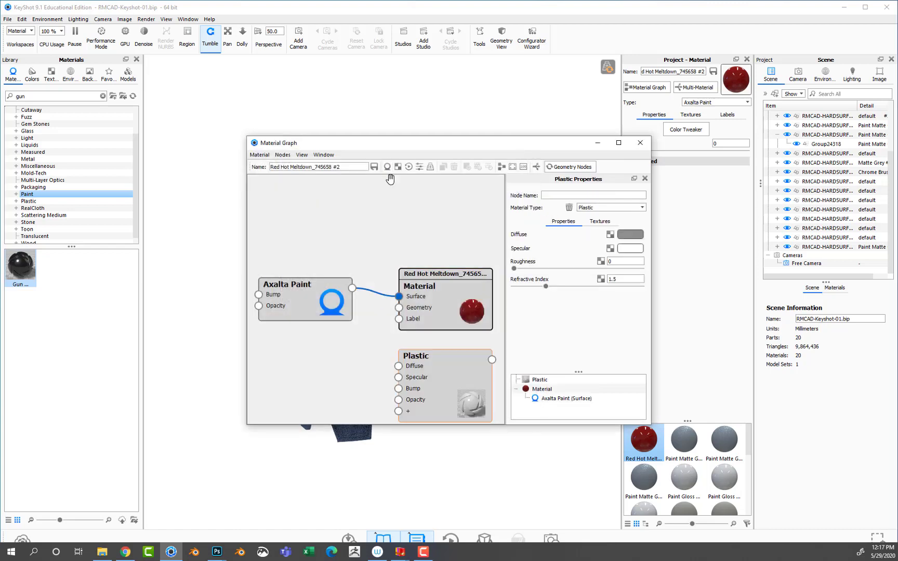
{"action": "key", "text": "ctrl+z"}
{"action": "mouse_move", "coordinate": [292, 164]}
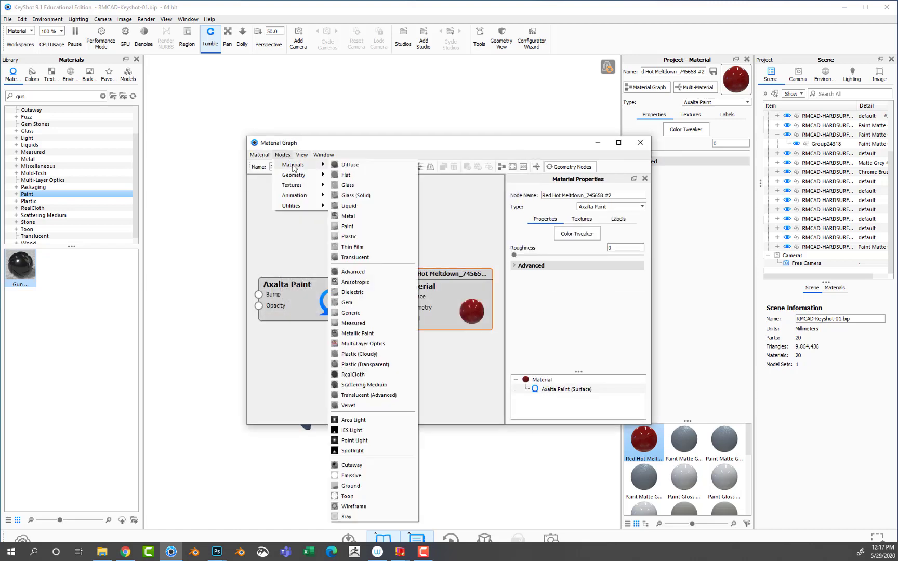
{"action": "left_click", "coordinate": [346, 476]}
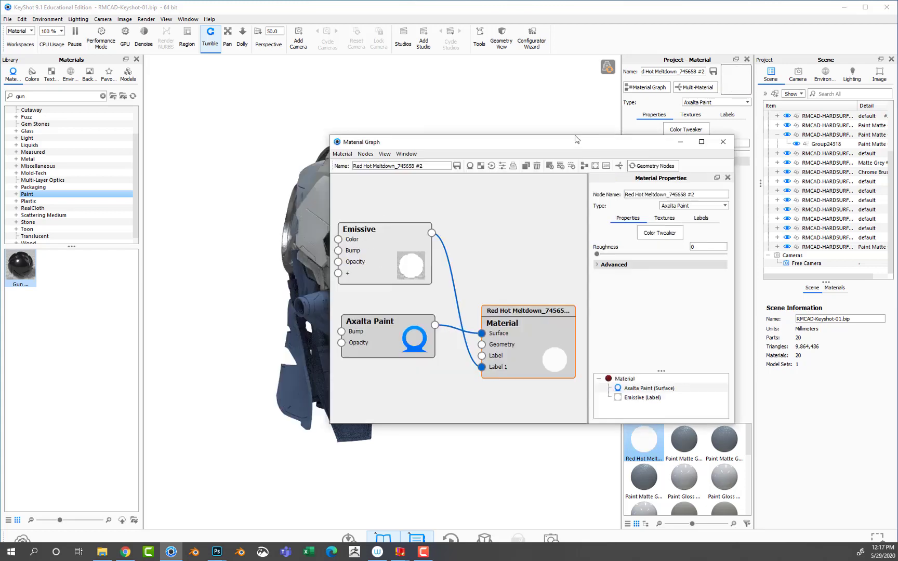
{"action": "left_click_drag", "start_coordinate": [363, 143], "coordinate": [568, 127]}
Step: Place the Emissive node below the paint node and give it a yellow-orange glow
{"action": "right_click", "coordinate": [663, 332]}
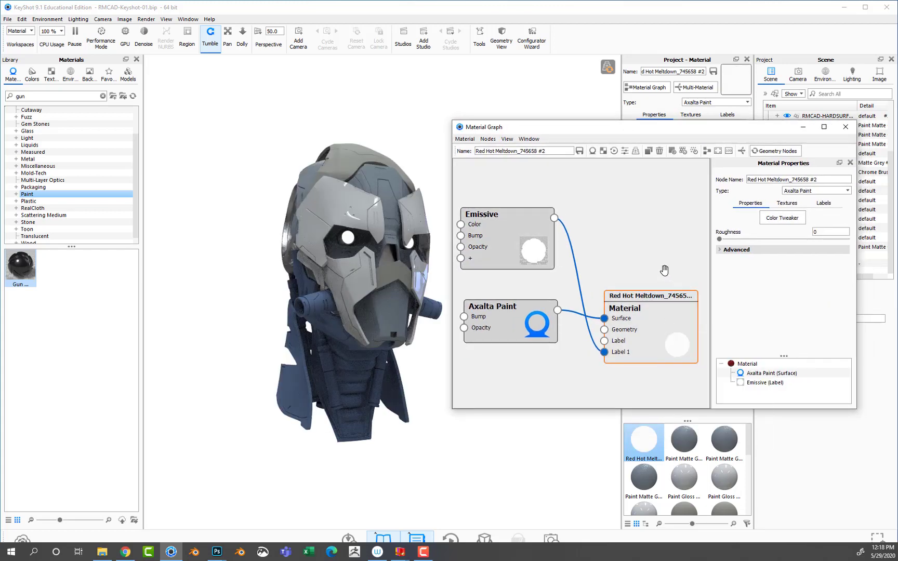
{"action": "left_click_drag", "start_coordinate": [461, 225], "coordinate": [569, 289]}
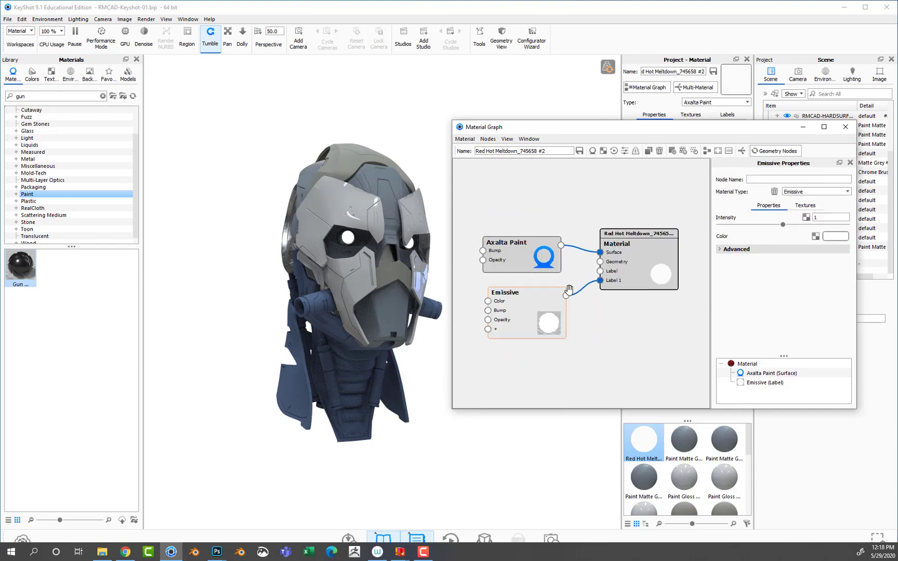
{"action": "left_click", "coordinate": [831, 236]}
{"action": "left_click", "coordinate": [708, 59]}
{"action": "left_click", "coordinate": [720, 143]}
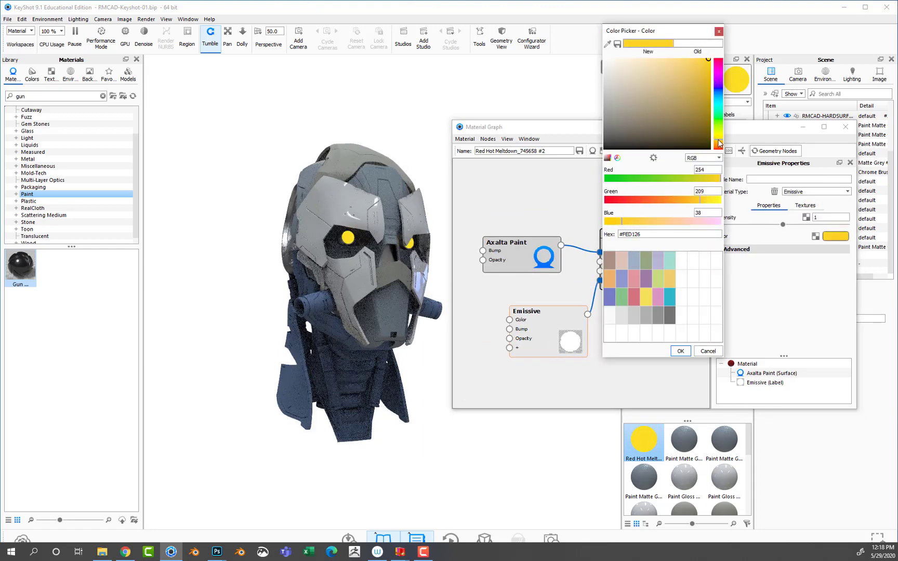
{"action": "left_click_drag", "start_coordinate": [718, 144], "coordinate": [714, 143]}
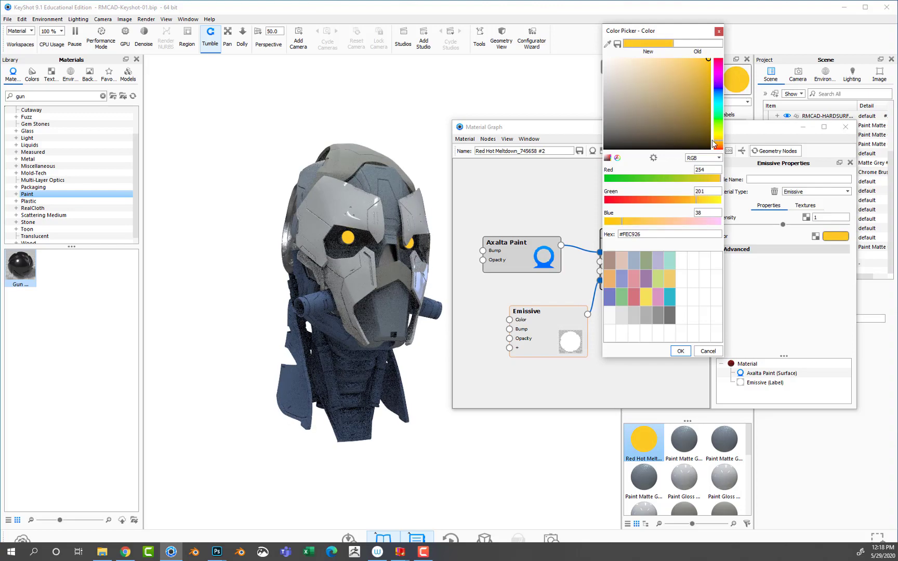
{"action": "left_click", "coordinate": [680, 350]}
{"action": "left_click_drag", "start_coordinate": [363, 198], "coordinate": [382, 191]}
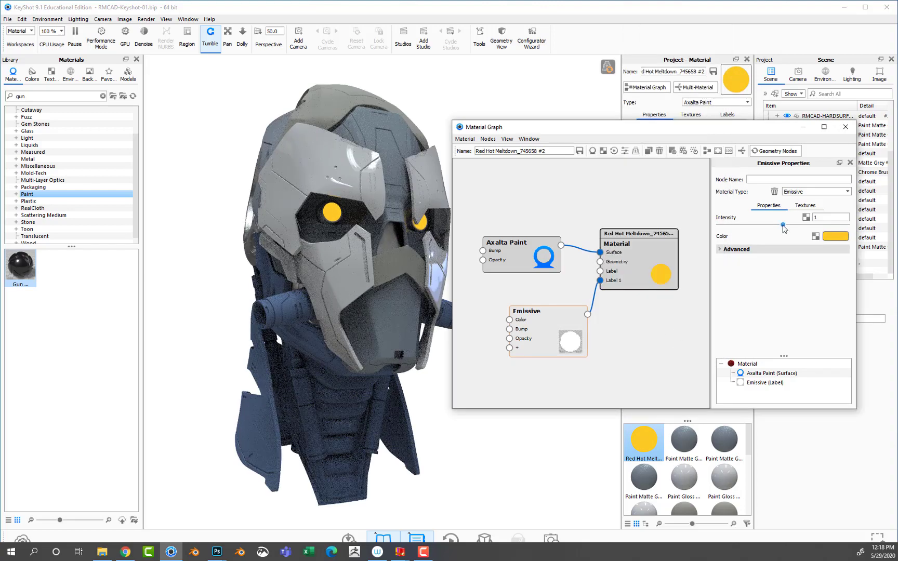
Step: Set emissive intensity to 1.756 and deepen the glow to orange #D7992F
{"action": "left_click_drag", "start_coordinate": [834, 224], "coordinate": [821, 224]}
{"action": "left_click", "coordinate": [835, 236]}
{"action": "left_click_drag", "start_coordinate": [719, 144], "coordinate": [720, 149]}
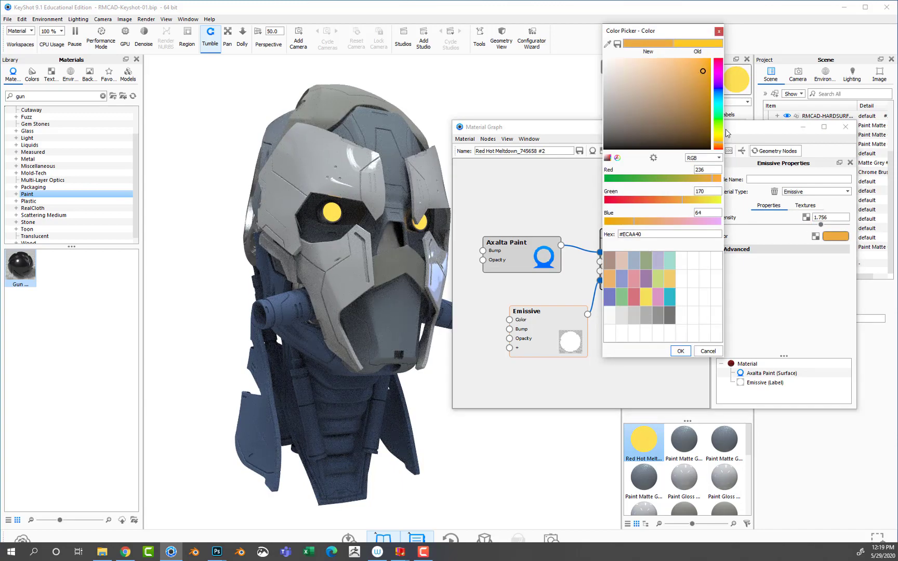
{"action": "left_click", "coordinate": [680, 351]}
{"action": "mouse_move", "coordinate": [452, 202]}
{"action": "left_mouse_down"}
{"action": "mouse_move", "coordinate": [288, 189]}
{"action": "mouse_move", "coordinate": [377, 189]}
{"action": "mouse_move", "coordinate": [377, 231]}
{"action": "mouse_move", "coordinate": [428, 114]}
{"action": "mouse_move", "coordinate": [209, 140]}
{"action": "mouse_move", "coordinate": [418, 144]}
{"action": "mouse_move", "coordinate": [485, 120]}
{"action": "left_mouse_up"}
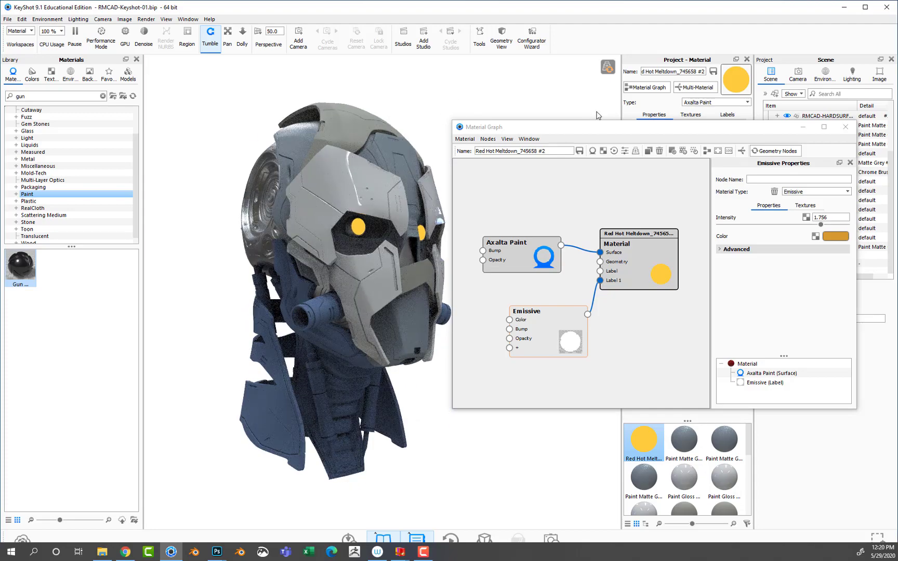
Step: Close the node graph and turn the helmet to show its chrome side
{"action": "left_click", "coordinate": [845, 126]}
{"action": "scroll", "coordinate": [741, 449], "scroll_direction": "down", "scroll_amount": 5}
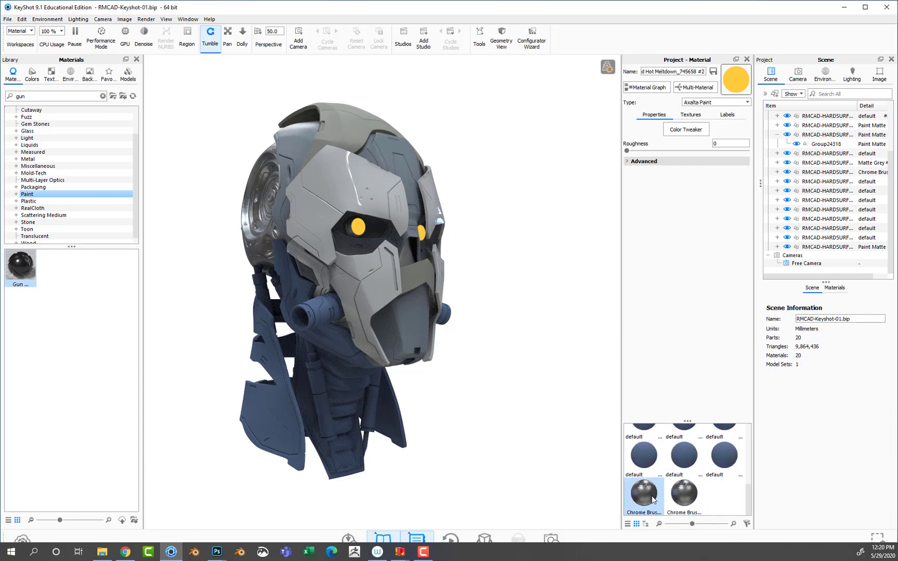
{"action": "mouse_move", "coordinate": [643, 493]}
{"action": "left_mouse_down"}
{"action": "mouse_move", "coordinate": [516, 197]}
{"action": "mouse_move", "coordinate": [519, 227]}
{"action": "left_mouse_up"}
{"action": "scroll", "coordinate": [516, 198], "scroll_direction": "up", "scroll_amount": 5}
{"action": "scroll", "coordinate": [535, 208], "scroll_direction": "down", "scroll_amount": 5}
{"action": "scroll", "coordinate": [524, 236], "scroll_direction": "up", "scroll_amount": 5}
{"action": "scroll", "coordinate": [524, 235], "scroll_direction": "down", "scroll_amount": 5}
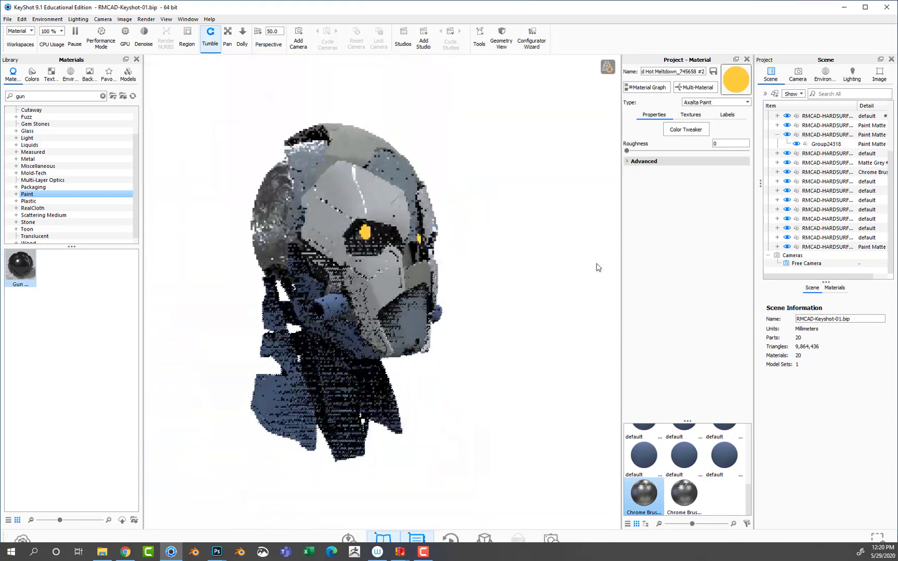
{"action": "left_click_drag", "start_coordinate": [595, 264], "coordinate": [380, 190]}
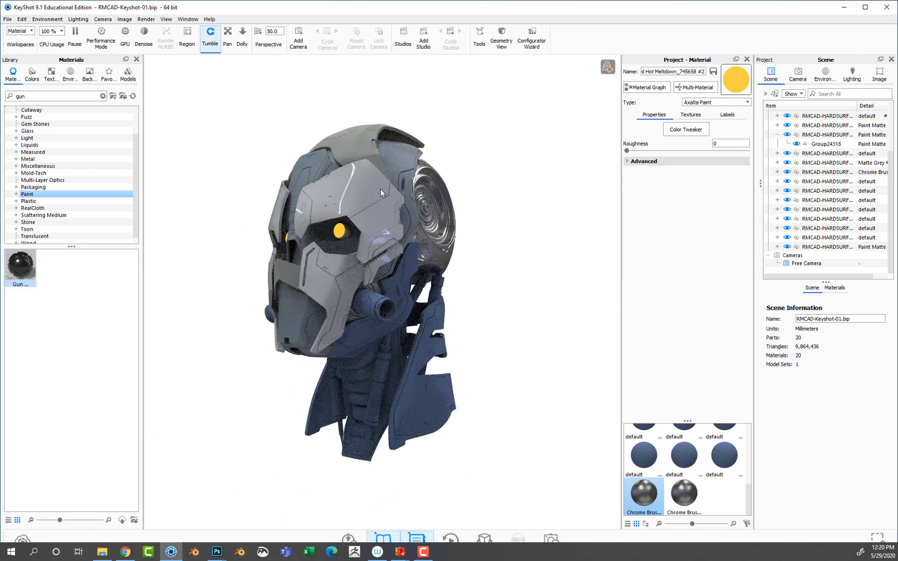
Step: Apply Leather Black from Cloth and Leather > Leather > Basic to the ribbed neck
{"action": "key", "text": "BackSpace"}
{"action": "key", "text": "BackSpace"}
{"action": "key", "text": "BackSpace"}
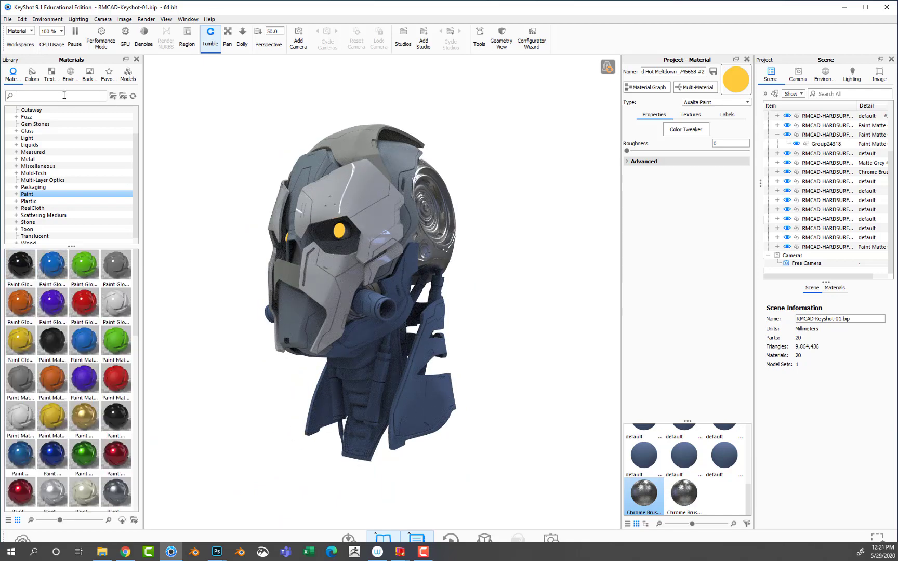
{"action": "scroll", "coordinate": [63, 130], "scroll_direction": "up", "scroll_amount": 2}
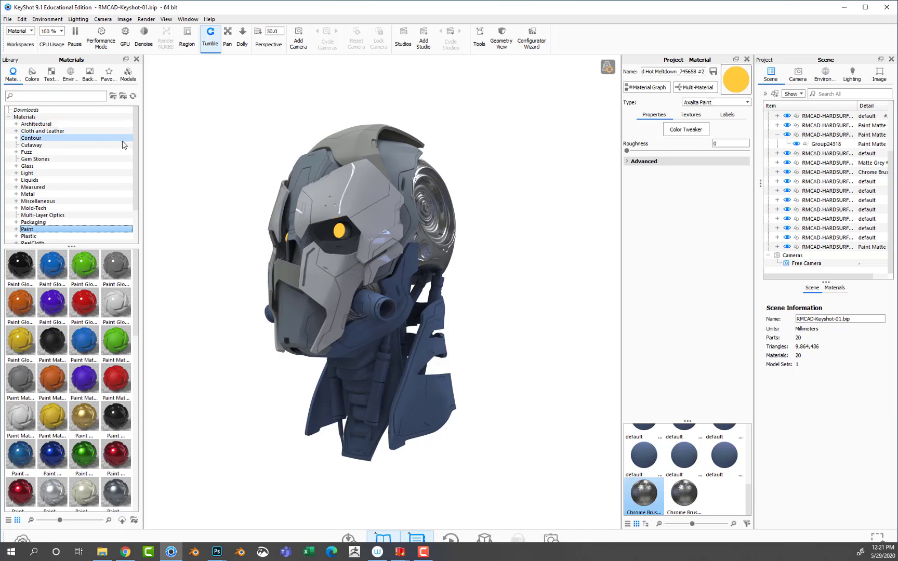
{"action": "double_click", "coordinate": [37, 145]}
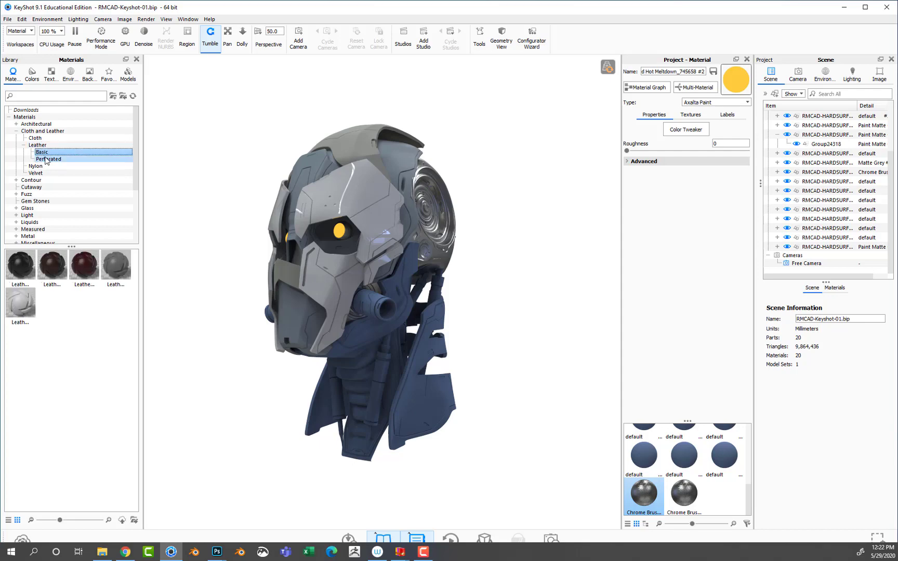
{"action": "mouse_move", "coordinate": [20, 265]}
{"action": "left_mouse_down"}
{"action": "mouse_move", "coordinate": [401, 226]}
{"action": "mouse_move", "coordinate": [467, 333]}
{"action": "left_mouse_up"}
{"action": "left_click_drag", "start_coordinate": [250, 359], "coordinate": [353, 202]}
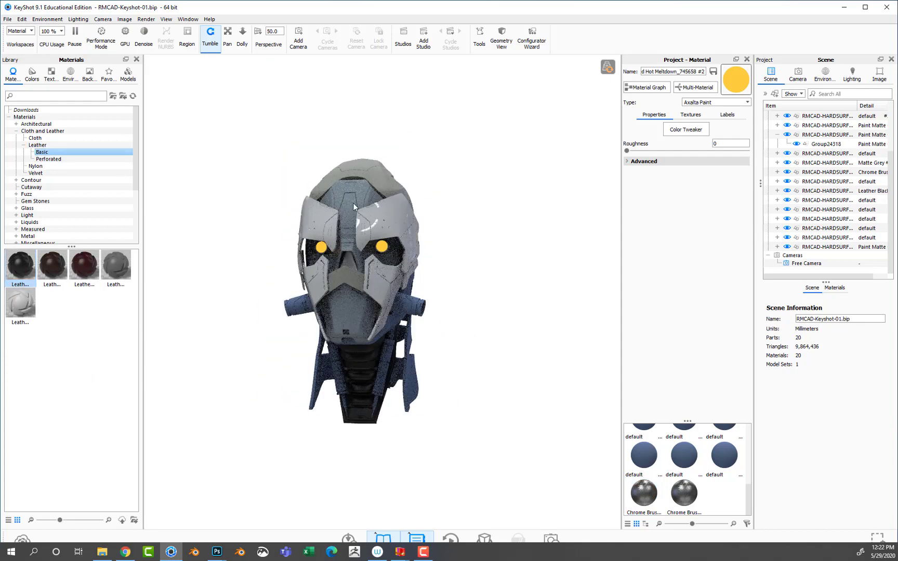
Step: Lower Paint Matte Grey #5 roughness to 0.0189 for a glossier finish
{"action": "double_click", "coordinate": [353, 202]}
{"action": "left_click_drag", "start_coordinate": [512, 231], "coordinate": [401, 196]}
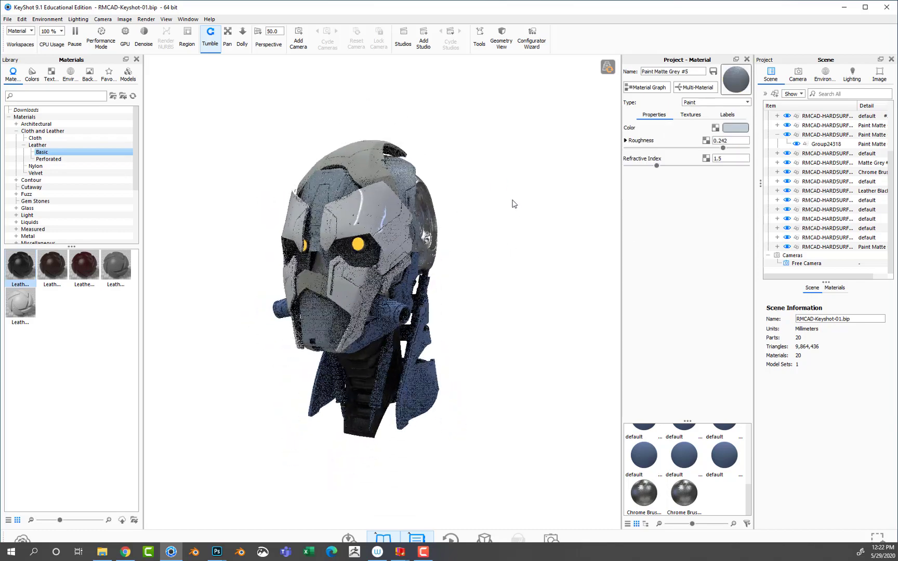
{"action": "left_click_drag", "start_coordinate": [513, 203], "coordinate": [501, 237]}
{"action": "left_click_drag", "start_coordinate": [746, 148], "coordinate": [683, 148]}
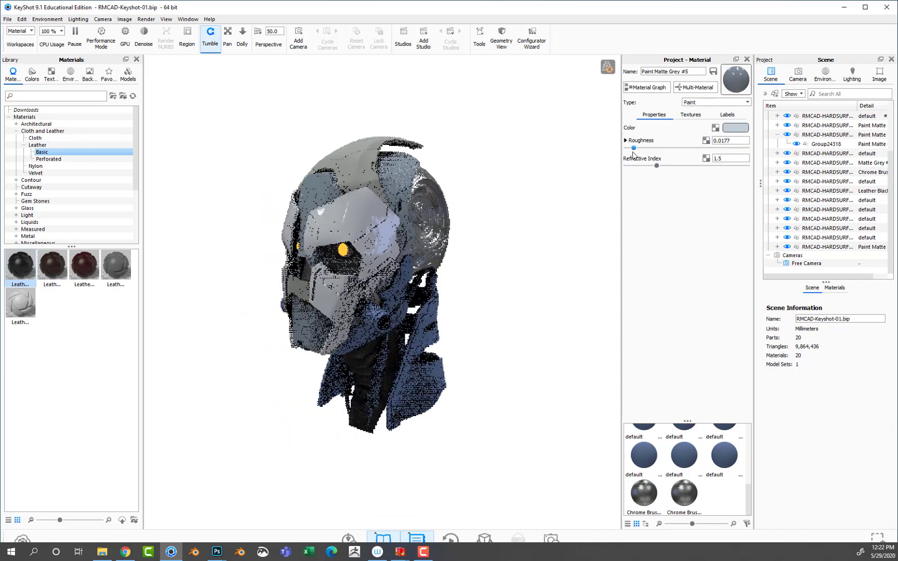
{"action": "mouse_move", "coordinate": [551, 171]}
{"action": "left_mouse_down"}
{"action": "mouse_move", "coordinate": [256, 171]}
{"action": "mouse_move", "coordinate": [455, 180]}
{"action": "mouse_move", "coordinate": [543, 229]}
{"action": "mouse_move", "coordinate": [322, 255]}
{"action": "left_mouse_up"}
{"action": "left_click_drag", "start_coordinate": [463, 269], "coordinate": [514, 275]}
Step: Open a helmet part's material for editing and turn the helmet around to inspect it
{"action": "right_click", "coordinate": [371, 164]}
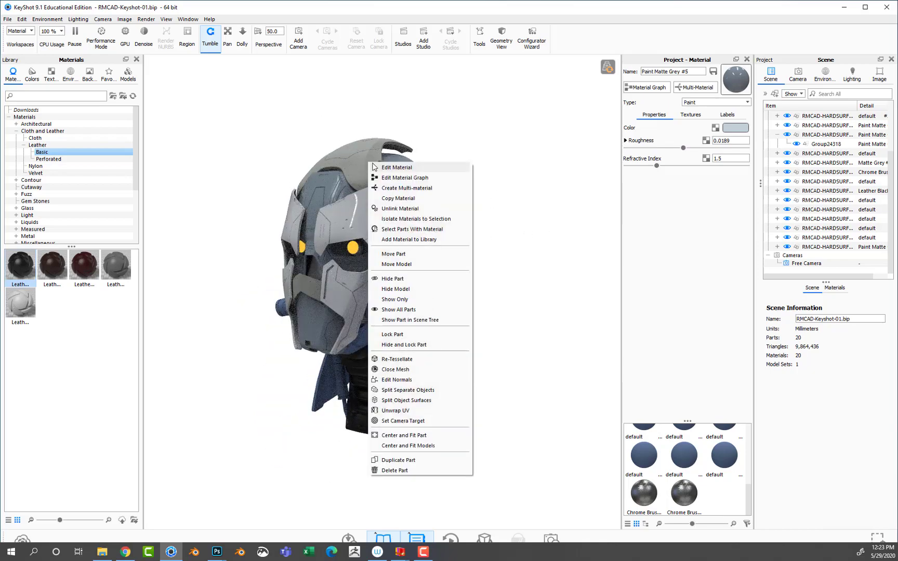
{"action": "left_click", "coordinate": [395, 172]}
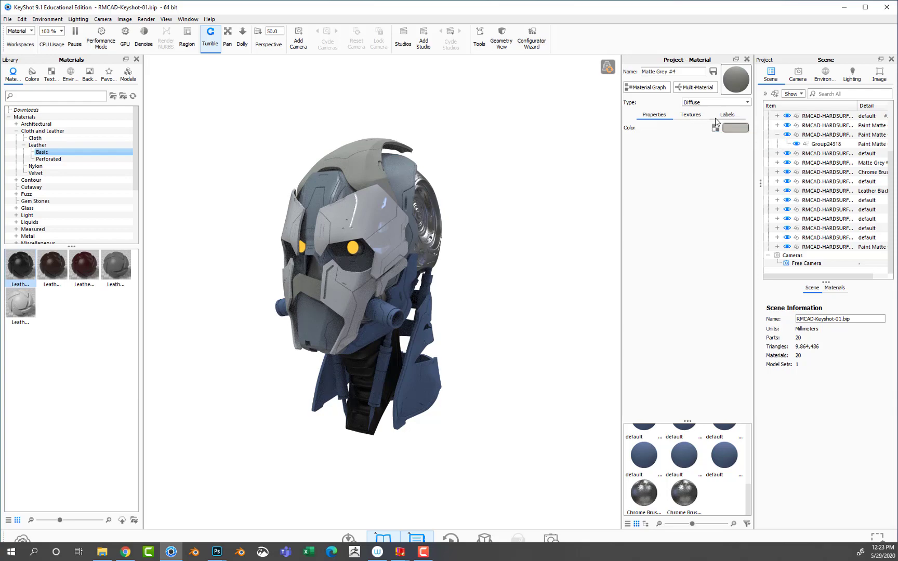
{"action": "left_click_drag", "start_coordinate": [509, 180], "coordinate": [501, 234]}
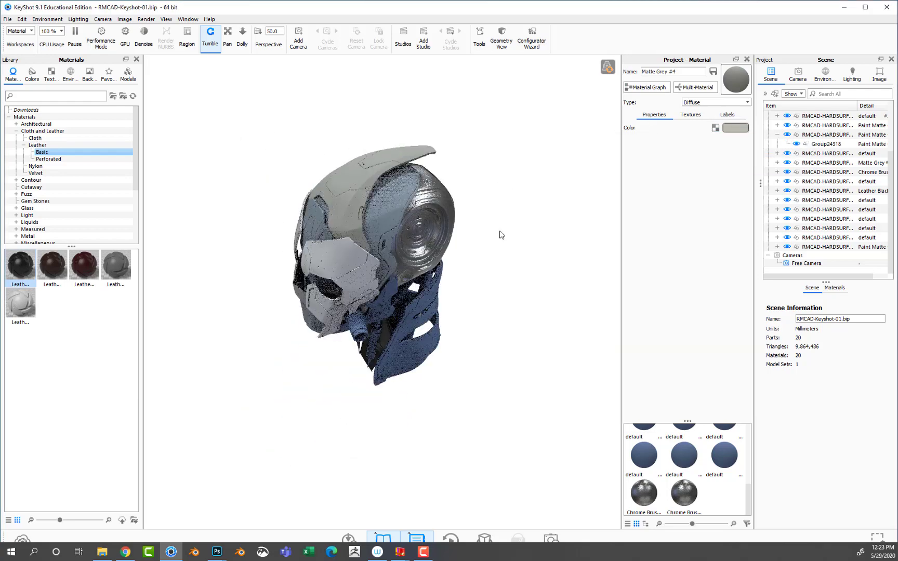
{"action": "left_click_drag", "start_coordinate": [511, 198], "coordinate": [671, 152]}
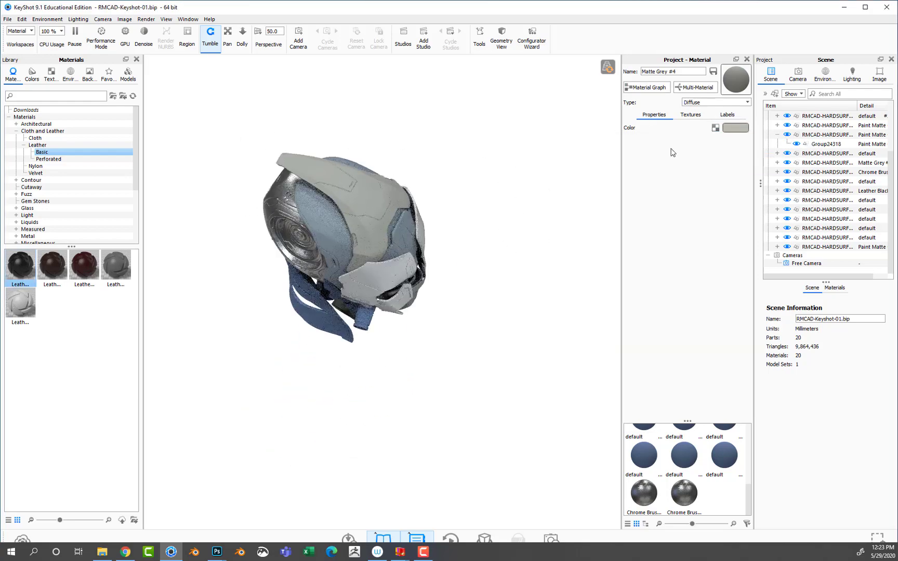
{"action": "left_click_drag", "start_coordinate": [502, 241], "coordinate": [554, 179]}
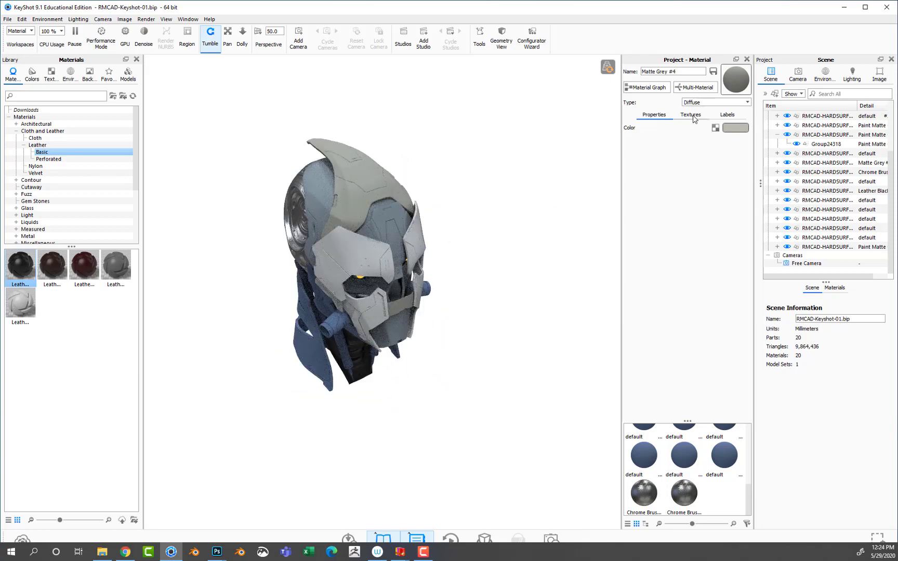
{"action": "mouse_move", "coordinate": [497, 218]}
{"action": "left_mouse_down"}
{"action": "mouse_move", "coordinate": [517, 164]}
{"action": "mouse_move", "coordinate": [222, 191]}
{"action": "left_mouse_up"}
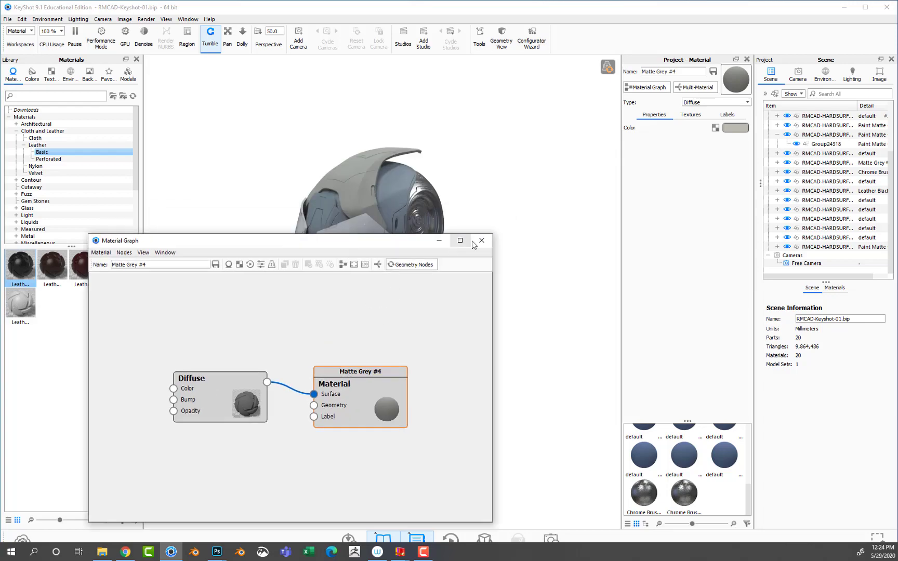
{"action": "mouse_move", "coordinate": [479, 190]}
{"action": "left_mouse_down"}
{"action": "mouse_move", "coordinate": [546, 193]}
{"action": "mouse_move", "coordinate": [499, 211]}
{"action": "mouse_move", "coordinate": [572, 214]}
{"action": "left_mouse_up"}
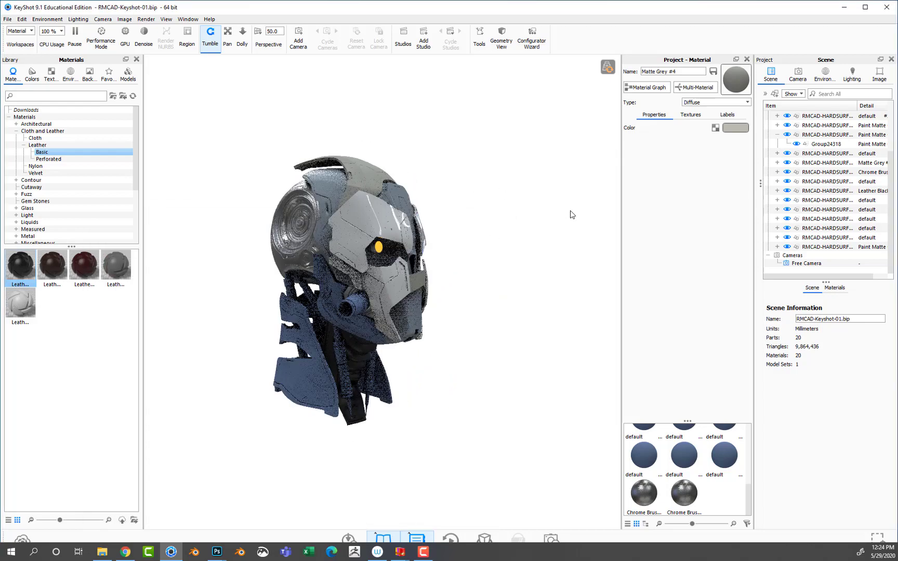
Step: Paint the helmet's lower collar pieces with the Matte Grey paint material
{"action": "scroll", "coordinate": [752, 492], "scroll_direction": "up", "scroll_amount": 5}
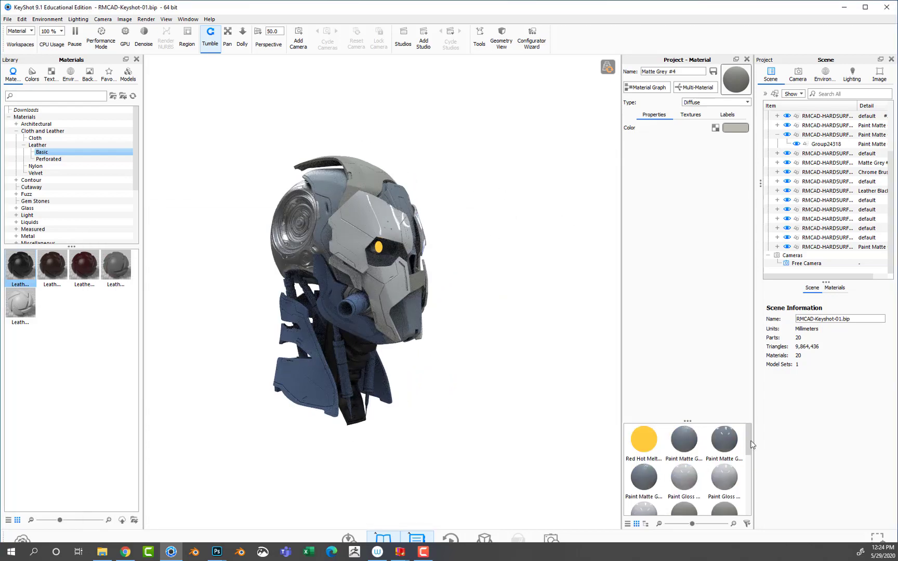
{"action": "left_click_drag", "start_coordinate": [549, 367], "coordinate": [217, 380]}
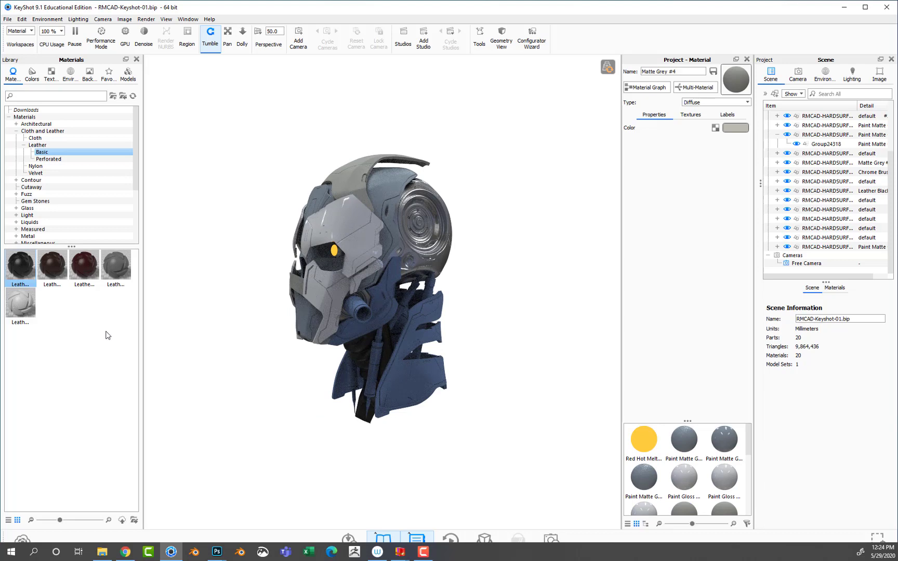
{"action": "scroll", "coordinate": [750, 481], "scroll_direction": "down", "scroll_amount": 5}
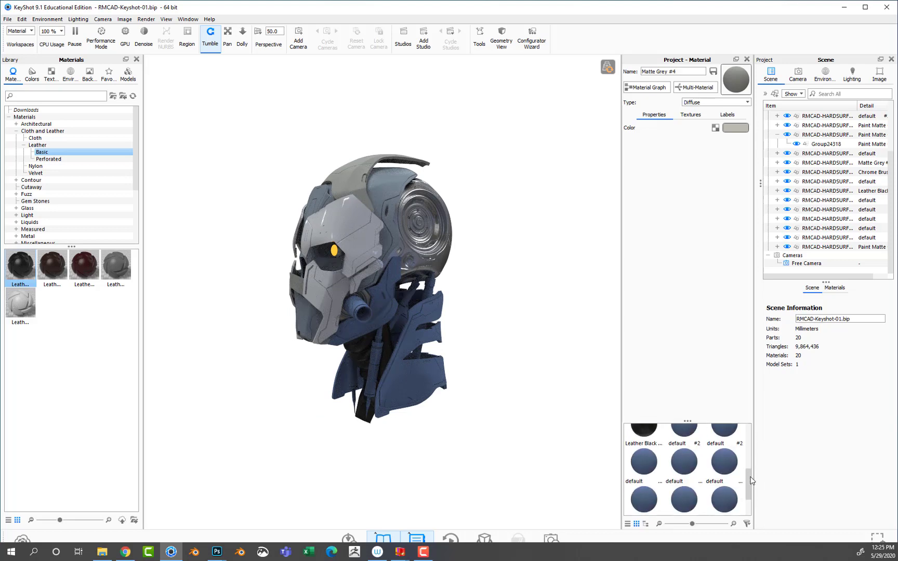
{"action": "left_click_drag", "start_coordinate": [483, 363], "coordinate": [613, 359]}
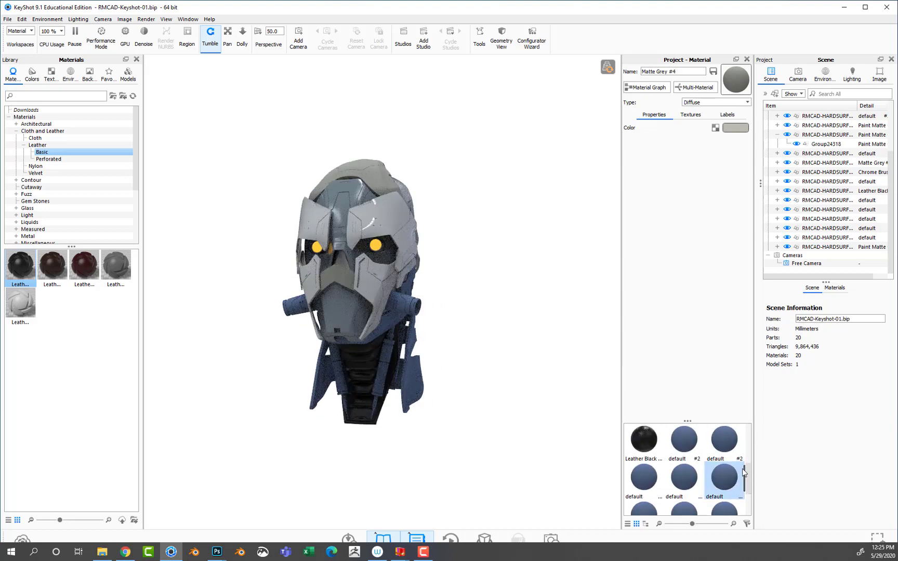
{"action": "scroll", "coordinate": [686, 467], "scroll_direction": "up", "scroll_amount": 5}
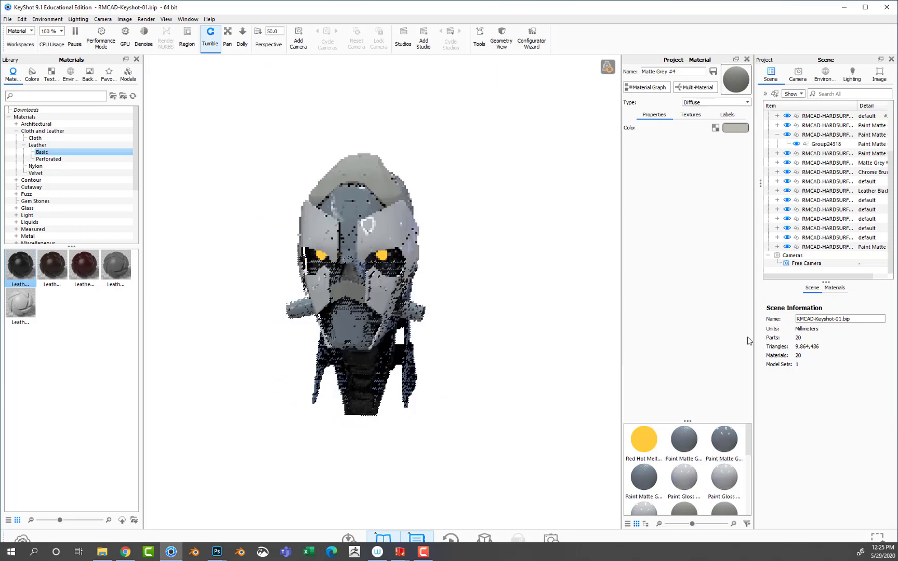
{"action": "mouse_move", "coordinate": [608, 330]}
{"action": "left_mouse_down"}
{"action": "mouse_move", "coordinate": [535, 351]}
{"action": "mouse_move", "coordinate": [484, 338]}
{"action": "left_mouse_up"}
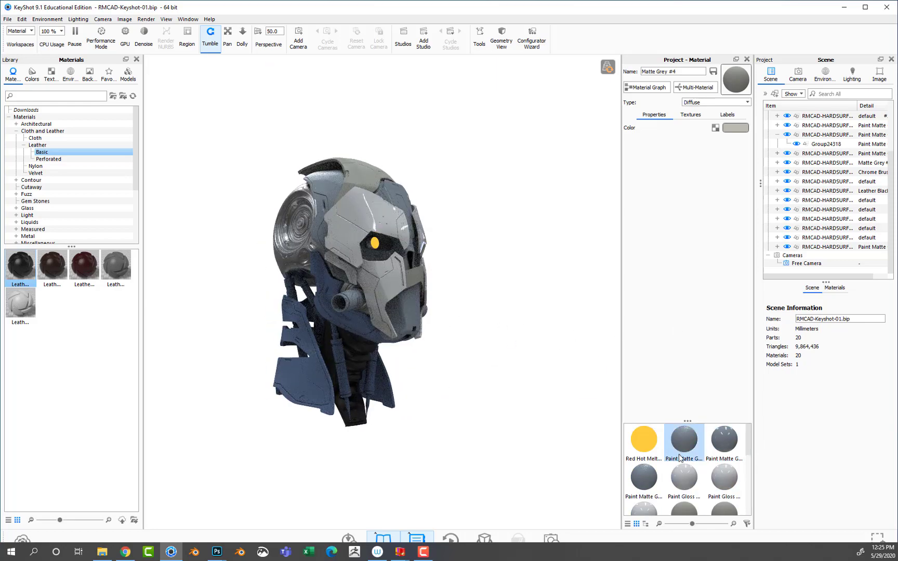
{"action": "left_click_drag", "start_coordinate": [679, 457], "coordinate": [358, 325]}
{"action": "left_click_drag", "start_coordinate": [357, 325], "coordinate": [275, 301]}
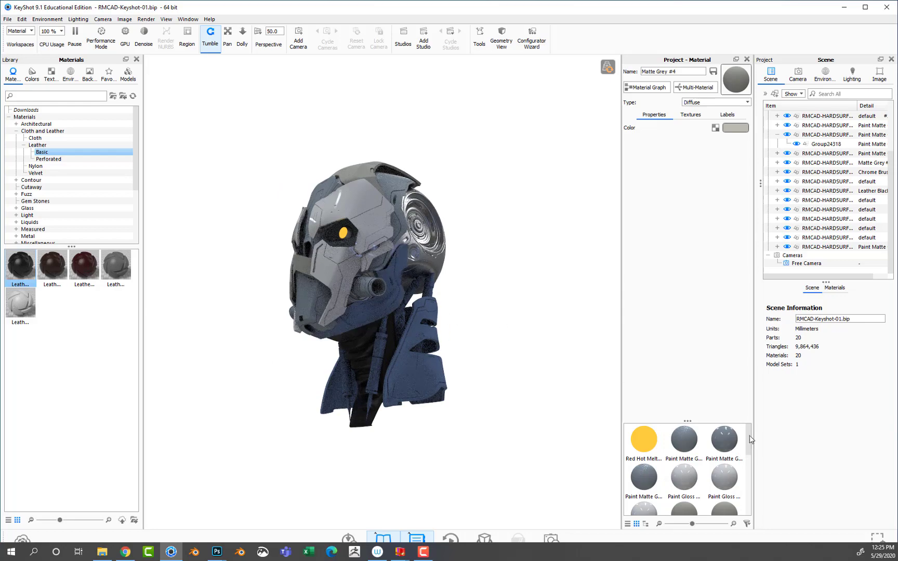
{"action": "mouse_move", "coordinate": [751, 439]}
{"action": "left_mouse_down"}
{"action": "mouse_move", "coordinate": [748, 486]}
{"action": "mouse_move", "coordinate": [385, 306]}
{"action": "mouse_move", "coordinate": [556, 335]}
{"action": "mouse_move", "coordinate": [257, 327]}
{"action": "mouse_move", "coordinate": [582, 388]}
{"action": "mouse_move", "coordinate": [391, 378]}
{"action": "left_mouse_up"}
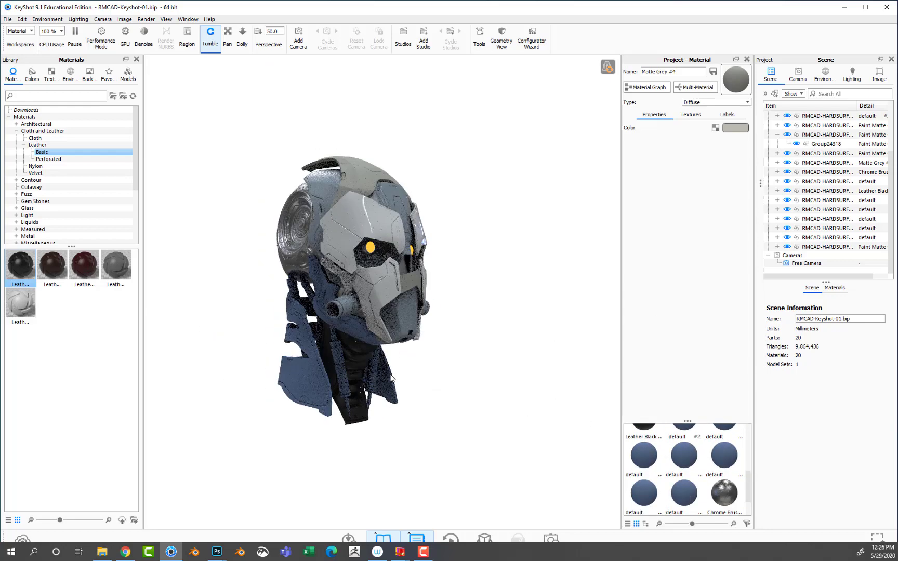
{"action": "left_click_drag", "start_coordinate": [751, 484], "coordinate": [743, 429]}
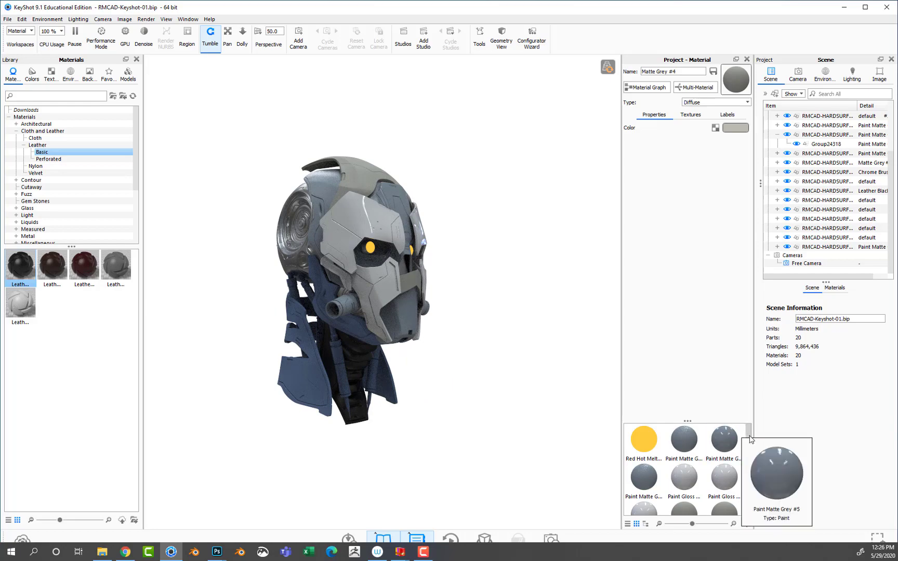
{"action": "mouse_move", "coordinate": [724, 471]}
{"action": "left_mouse_down"}
{"action": "mouse_move", "coordinate": [311, 392]}
{"action": "mouse_move", "coordinate": [408, 308]}
{"action": "left_mouse_up"}
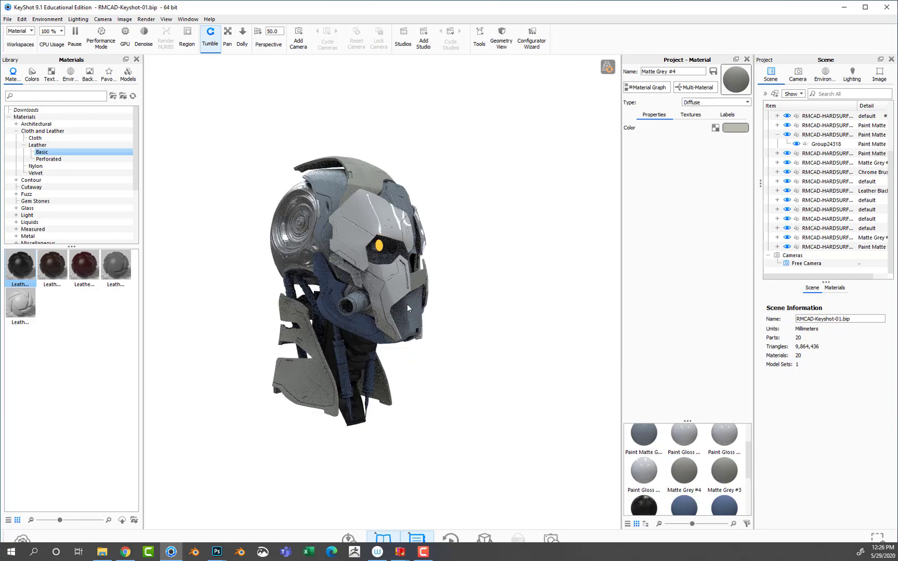
Step: Give another helmet part the Chrome Brush material
{"action": "left_click_drag", "start_coordinate": [748, 449], "coordinate": [748, 507]}
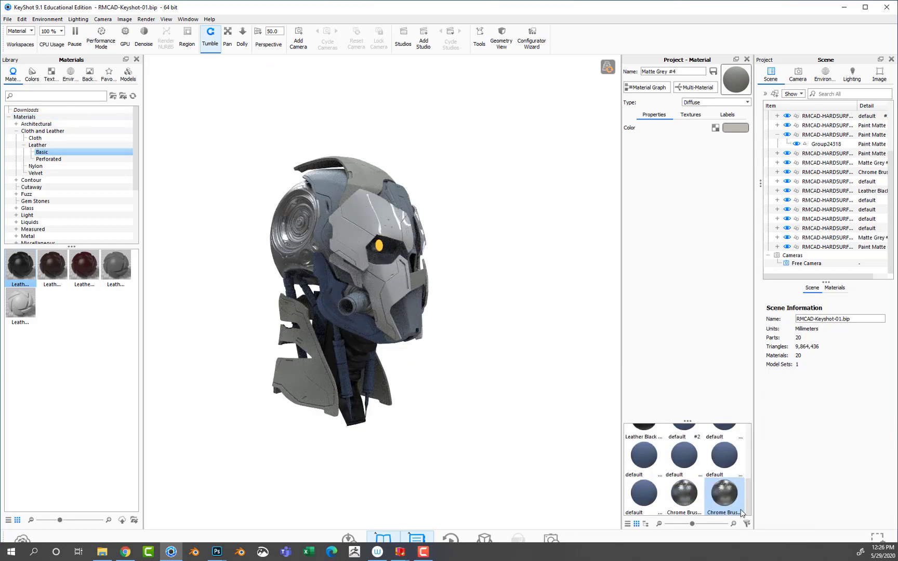
{"action": "left_click_drag", "start_coordinate": [453, 393], "coordinate": [481, 274]}
{"action": "mouse_move", "coordinate": [684, 494]}
{"action": "left_mouse_down"}
{"action": "mouse_move", "coordinate": [609, 381]}
{"action": "mouse_move", "coordinate": [448, 283]}
{"action": "left_mouse_up"}
{"action": "mouse_move", "coordinate": [448, 283]}
{"action": "left_mouse_down"}
{"action": "mouse_move", "coordinate": [237, 331]}
{"action": "mouse_move", "coordinate": [501, 315]}
{"action": "mouse_move", "coordinate": [547, 346]}
{"action": "mouse_move", "coordinate": [553, 309]}
{"action": "left_mouse_up"}
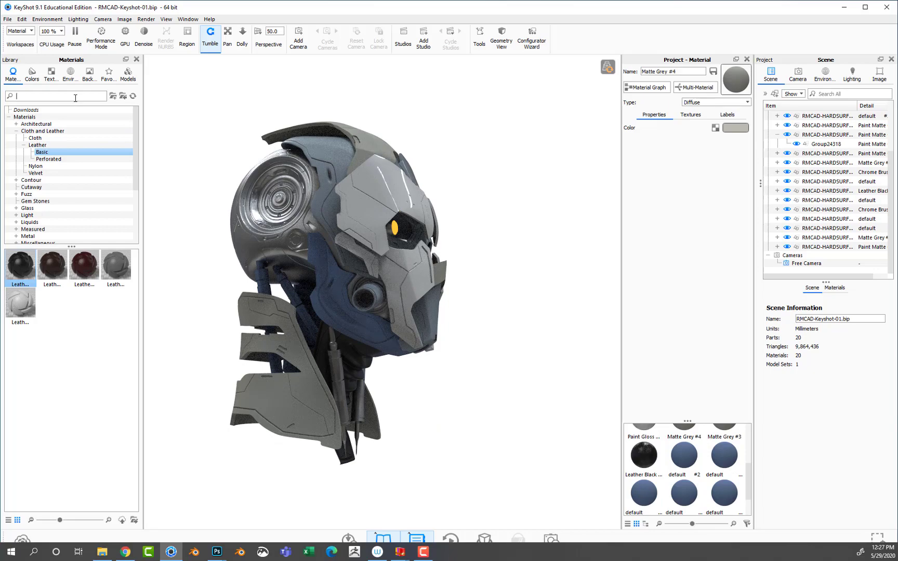
Step: Apply Carbon Fiber from a 'car' library search to two helmet parts, undoing a stray Paint Gloss drop
{"action": "type", "text": "car"}
{"action": "mouse_move", "coordinate": [53, 265]}
{"action": "left_mouse_down"}
{"action": "mouse_move", "coordinate": [364, 291]}
{"action": "mouse_move", "coordinate": [380, 337]}
{"action": "mouse_move", "coordinate": [216, 344]}
{"action": "mouse_move", "coordinate": [379, 338]}
{"action": "left_mouse_up"}
{"action": "mouse_move", "coordinate": [20, 303]}
{"action": "left_mouse_down"}
{"action": "mouse_move", "coordinate": [392, 299]}
{"action": "mouse_move", "coordinate": [459, 285]}
{"action": "mouse_move", "coordinate": [481, 375]}
{"action": "mouse_move", "coordinate": [597, 441]}
{"action": "mouse_move", "coordinate": [750, 492]}
{"action": "mouse_move", "coordinate": [755, 441]}
{"action": "left_mouse_up"}
{"action": "left_click_drag", "start_coordinate": [684, 477], "coordinate": [250, 266]}
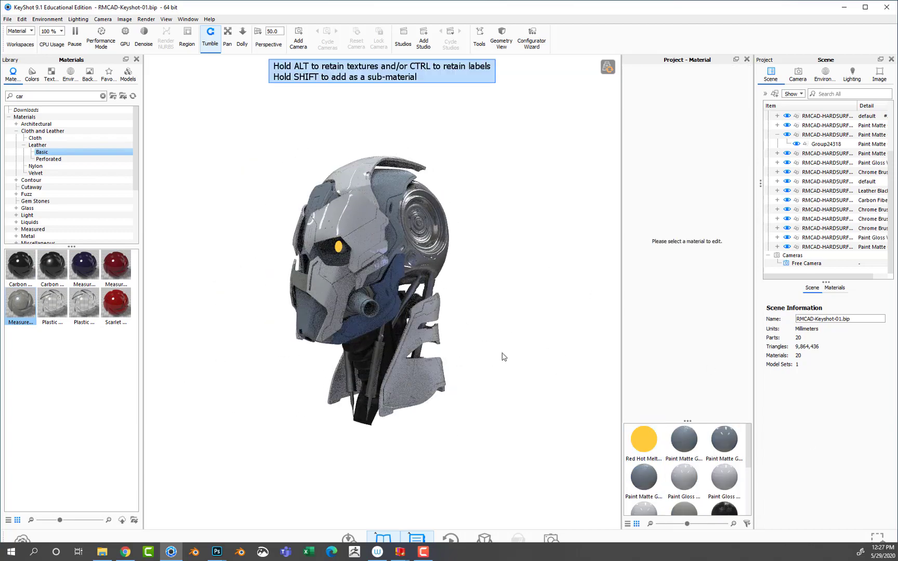
{"action": "key", "text": "ctrl+z"}
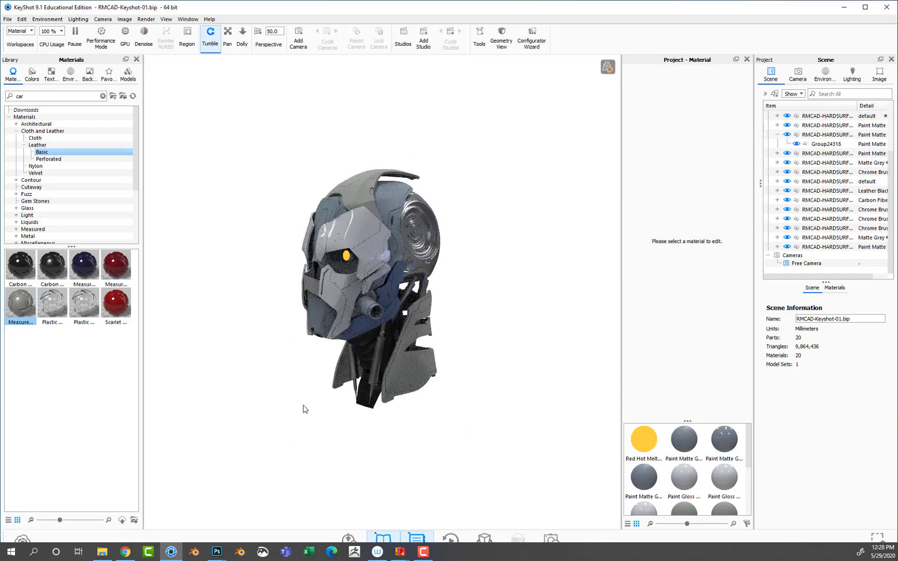
{"action": "mouse_move", "coordinate": [277, 400]}
{"action": "left_mouse_down"}
{"action": "mouse_move", "coordinate": [466, 358]}
{"action": "mouse_move", "coordinate": [473, 341]}
{"action": "mouse_move", "coordinate": [350, 370]}
{"action": "mouse_move", "coordinate": [499, 383]}
{"action": "left_mouse_up"}
{"action": "mouse_move", "coordinate": [21, 265]}
{"action": "left_mouse_down"}
{"action": "mouse_move", "coordinate": [495, 315]}
{"action": "mouse_move", "coordinate": [554, 302]}
{"action": "left_mouse_up"}
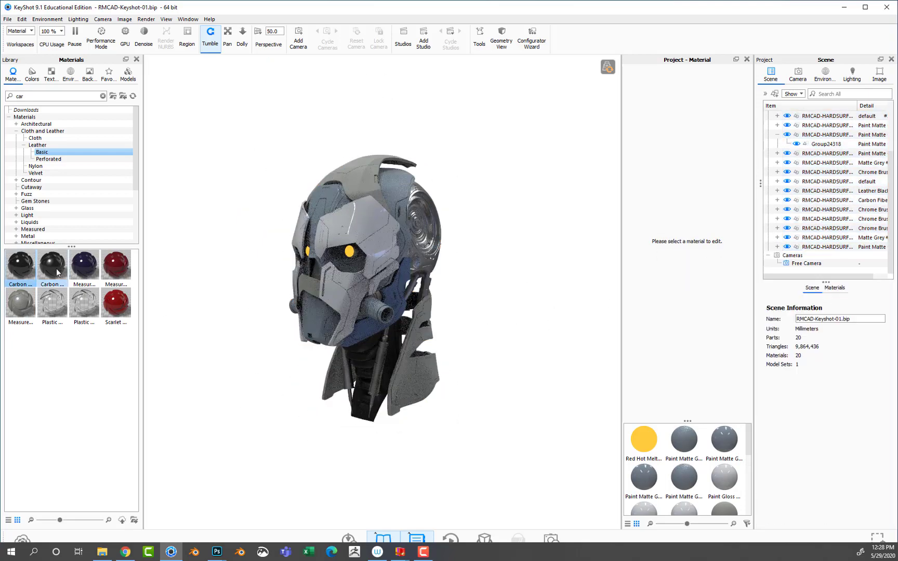
{"action": "left_click", "coordinate": [57, 273]}
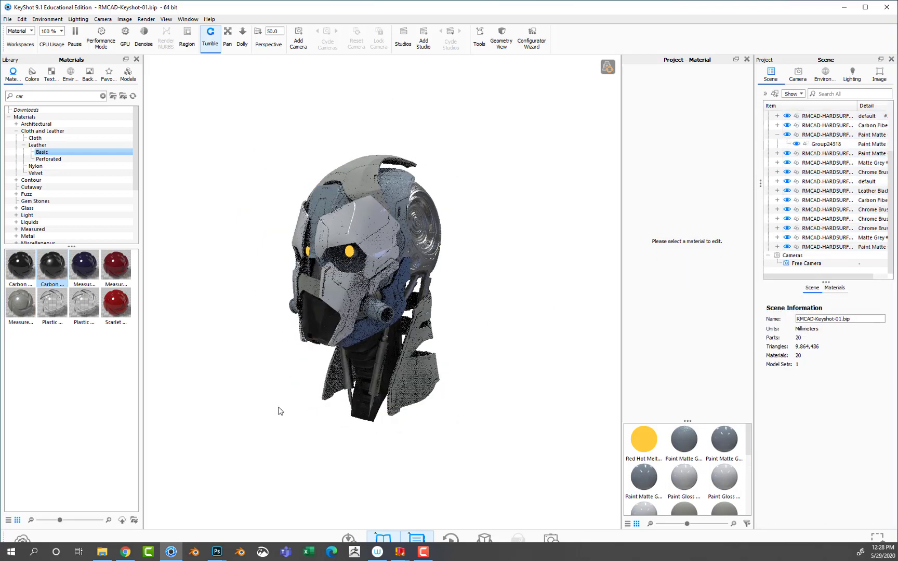
{"action": "left_click_drag", "start_coordinate": [277, 465], "coordinate": [419, 328]}
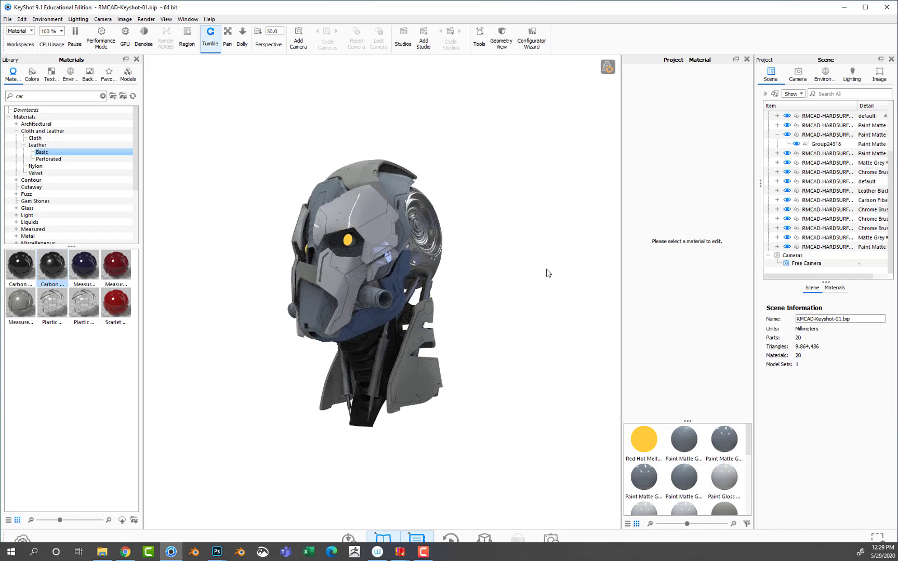
{"action": "left_click_drag", "start_coordinate": [545, 273], "coordinate": [591, 290]}
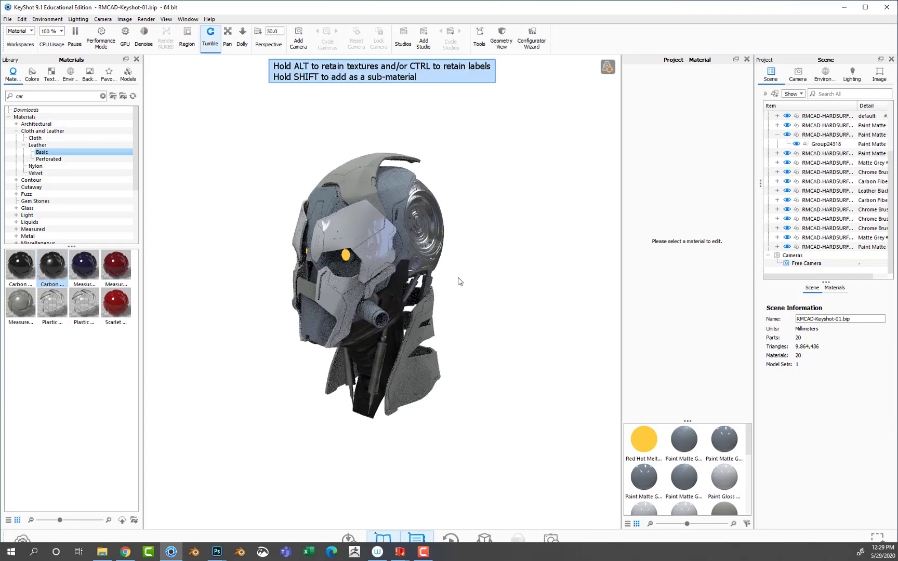
{"action": "mouse_move", "coordinate": [47, 278]}
{"action": "left_mouse_down"}
{"action": "mouse_move", "coordinate": [458, 280]}
{"action": "mouse_move", "coordinate": [271, 284]}
{"action": "left_mouse_up"}
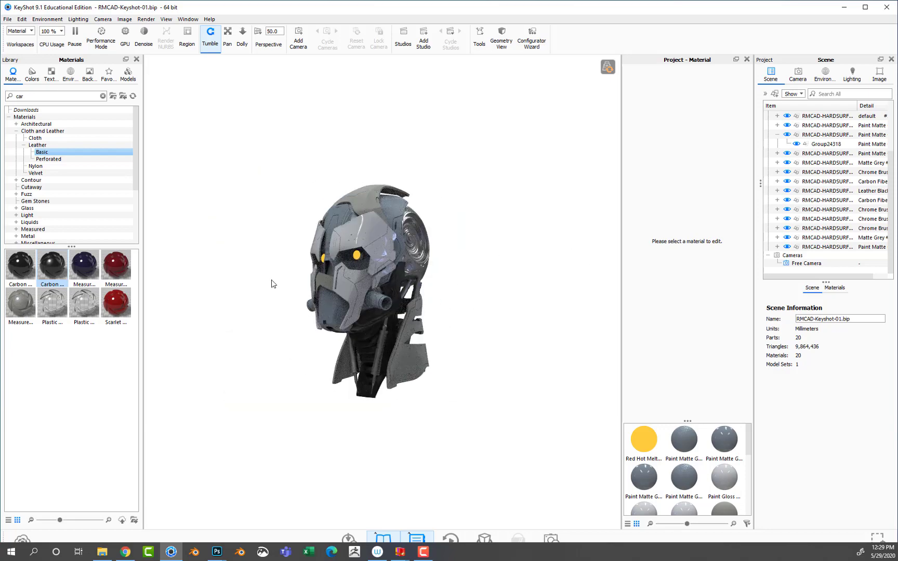
Step: Try Matte Black, then apply Gun Metal to a chrome part, undoing the first misplaced drop
{"action": "type", "text": "matte"}
{"action": "left_click_drag", "start_coordinate": [21, 265], "coordinate": [418, 367]}
{"action": "left_click_drag", "start_coordinate": [507, 351], "coordinate": [220, 345]}
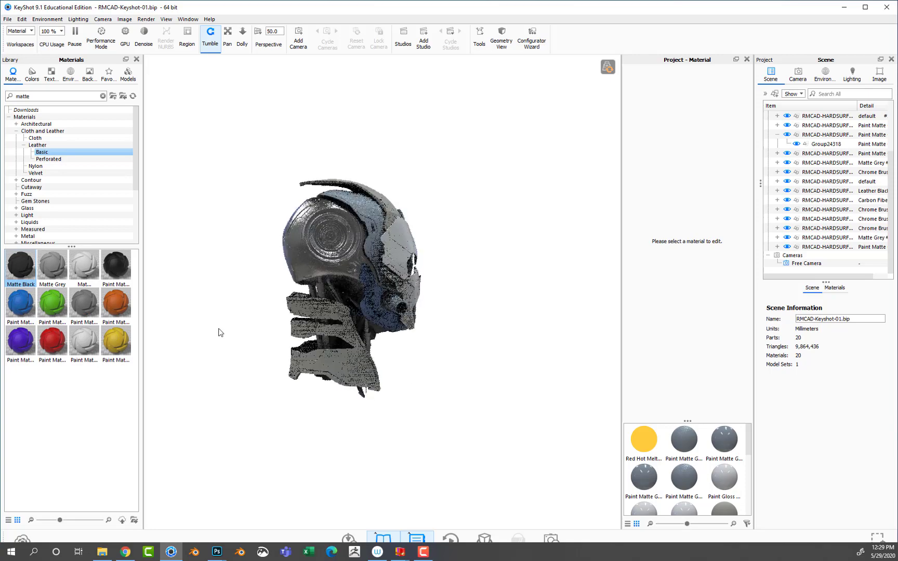
{"action": "type", "text": "gun"}
{"action": "left_click_drag", "start_coordinate": [510, 397], "coordinate": [217, 363]}
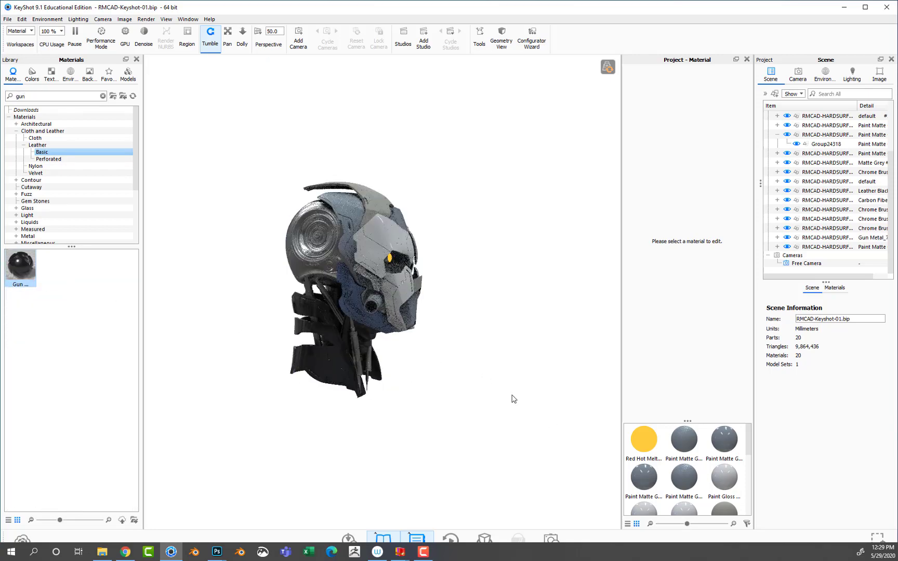
{"action": "mouse_move", "coordinate": [20, 265]}
{"action": "left_mouse_down"}
{"action": "mouse_move", "coordinate": [364, 295]}
{"action": "mouse_move", "coordinate": [435, 310]}
{"action": "mouse_move", "coordinate": [477, 312]}
{"action": "mouse_move", "coordinate": [485, 257]}
{"action": "mouse_move", "coordinate": [495, 286]}
{"action": "mouse_move", "coordinate": [555, 286]}
{"action": "mouse_move", "coordinate": [312, 276]}
{"action": "mouse_move", "coordinate": [302, 303]}
{"action": "left_mouse_up"}
{"action": "mouse_move", "coordinate": [302, 304]}
{"action": "left_mouse_down"}
{"action": "mouse_move", "coordinate": [360, 284]}
{"action": "mouse_move", "coordinate": [232, 335]}
{"action": "mouse_move", "coordinate": [543, 323]}
{"action": "left_mouse_up"}
{"action": "key", "text": "ctrl+z"}
{"action": "left_click_drag", "start_coordinate": [20, 265], "coordinate": [410, 264]}
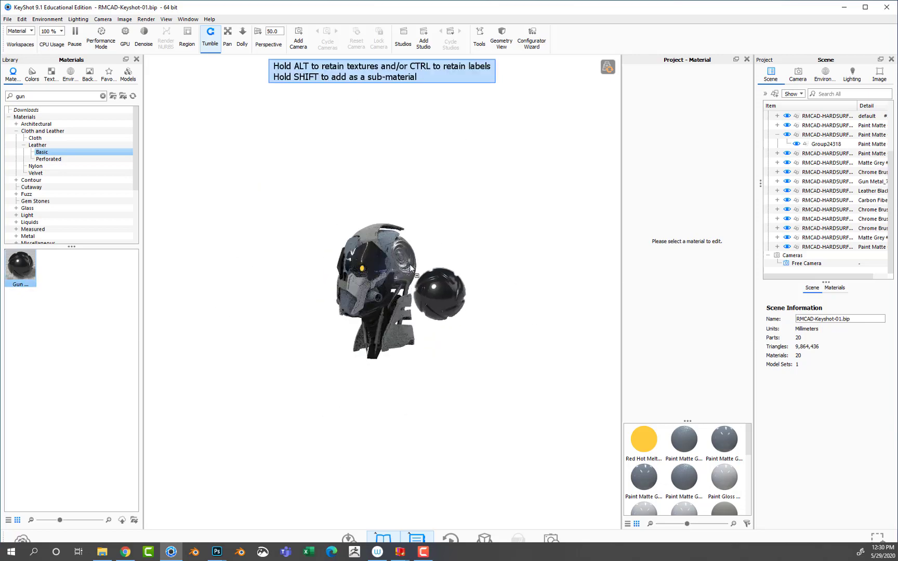
{"action": "left_click_drag", "start_coordinate": [360, 294], "coordinate": [361, 294]}
{"action": "mouse_move", "coordinate": [375, 291]}
{"action": "left_mouse_down"}
{"action": "mouse_move", "coordinate": [513, 282]}
{"action": "mouse_move", "coordinate": [213, 269]}
{"action": "mouse_move", "coordinate": [316, 298]}
{"action": "left_mouse_up"}
Step: Replace one Gun Metal part with Carbon Fiber
{"action": "type", "text": "car"}
{"action": "mouse_move", "coordinate": [20, 265]}
{"action": "left_mouse_down"}
{"action": "mouse_move", "coordinate": [420, 262]}
{"action": "mouse_move", "coordinate": [501, 300]}
{"action": "mouse_move", "coordinate": [281, 281]}
{"action": "mouse_move", "coordinate": [338, 275]}
{"action": "left_mouse_up"}
{"action": "mouse_move", "coordinate": [338, 276]}
{"action": "left_mouse_down"}
{"action": "mouse_move", "coordinate": [352, 288]}
{"action": "mouse_move", "coordinate": [459, 301]}
{"action": "mouse_move", "coordinate": [206, 314]}
{"action": "left_mouse_up"}
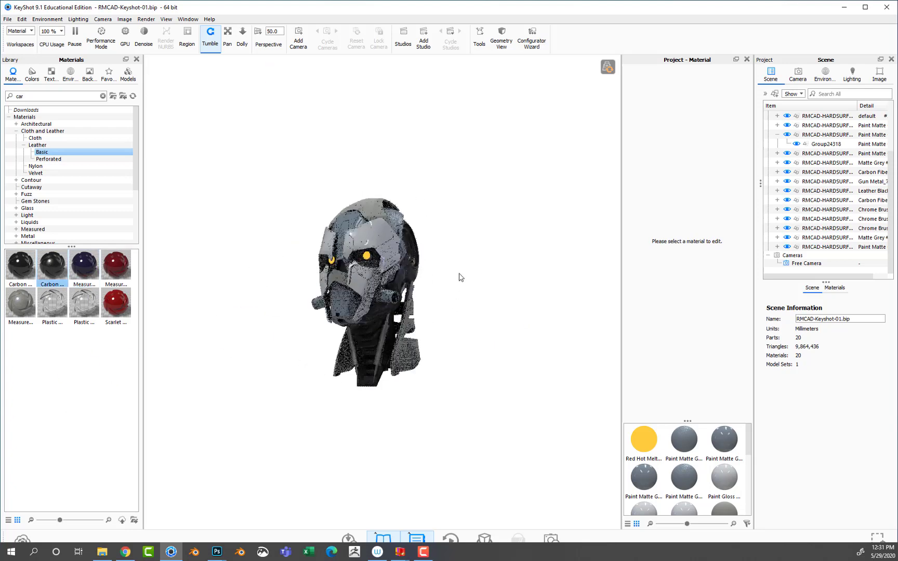
Step: Change the Red Hot Meltdown eye material's Emissive node colour to golden yellow in the Material Graph
{"action": "left_click", "coordinate": [658, 446]}
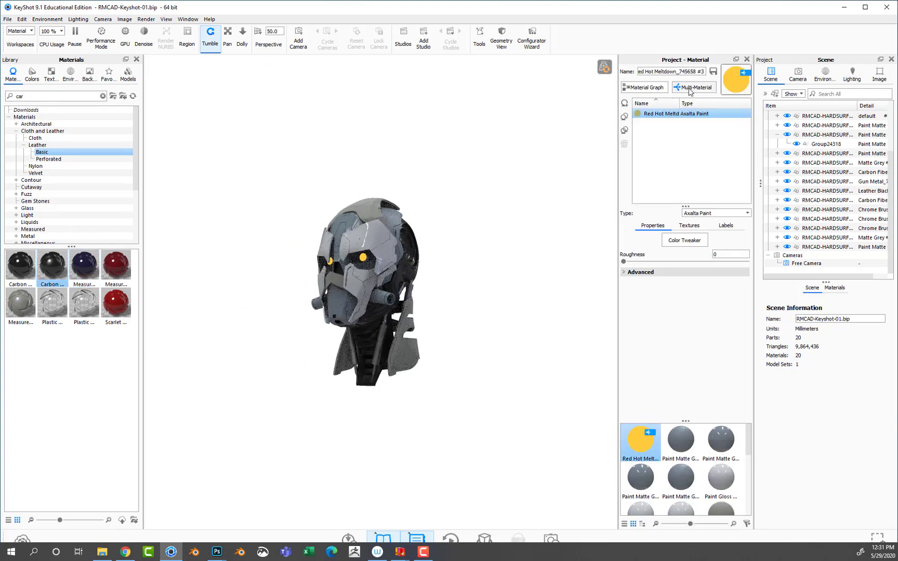
{"action": "left_click", "coordinate": [646, 87]}
{"action": "mouse_move", "coordinate": [531, 157]}
{"action": "left_mouse_down"}
{"action": "mouse_move", "coordinate": [457, 361]}
{"action": "mouse_move", "coordinate": [468, 213]}
{"action": "mouse_move", "coordinate": [487, 310]}
{"action": "left_mouse_up"}
{"action": "left_click", "coordinate": [344, 400]}
{"action": "left_click", "coordinate": [548, 316]}
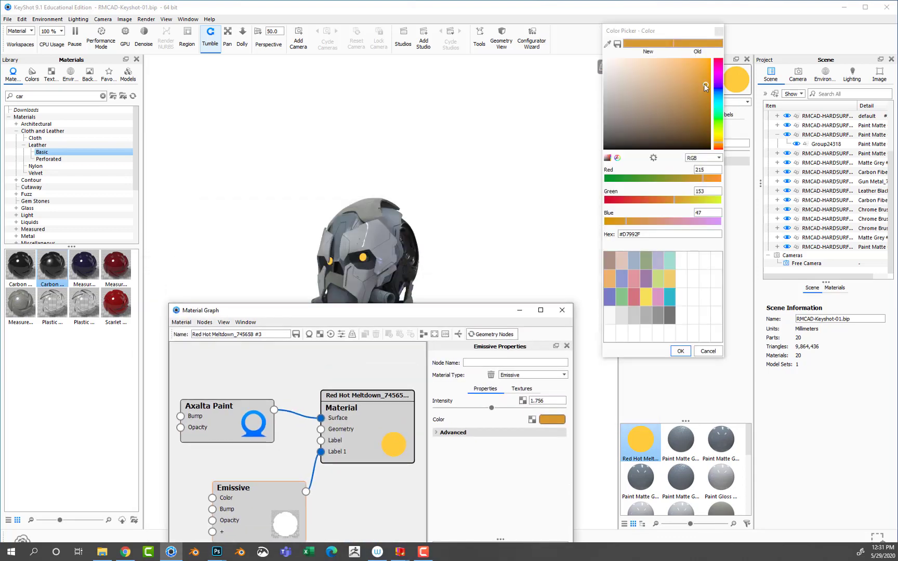
{"action": "left_click_drag", "start_coordinate": [705, 85], "coordinate": [714, 160]}
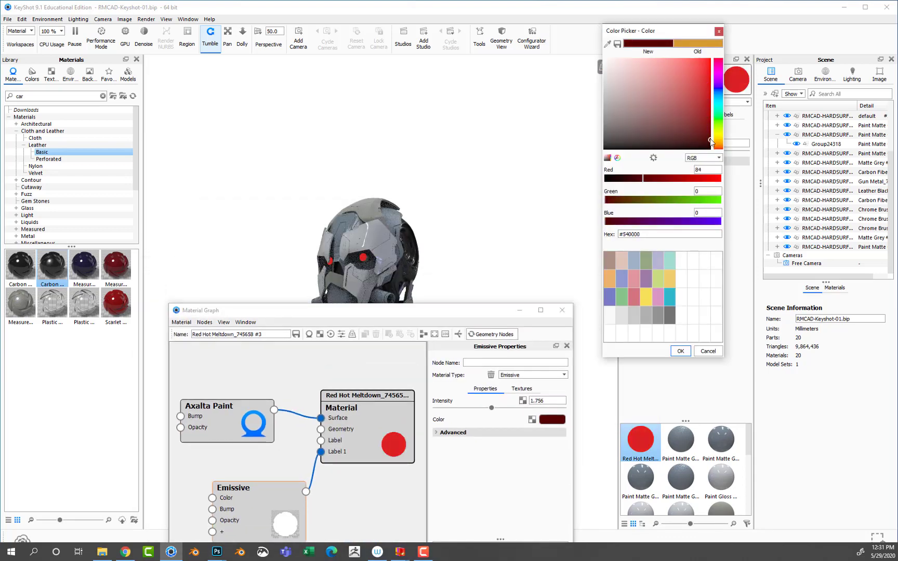
{"action": "left_click_drag", "start_coordinate": [705, 121], "coordinate": [684, 99]}
{"action": "left_click", "coordinate": [718, 137]}
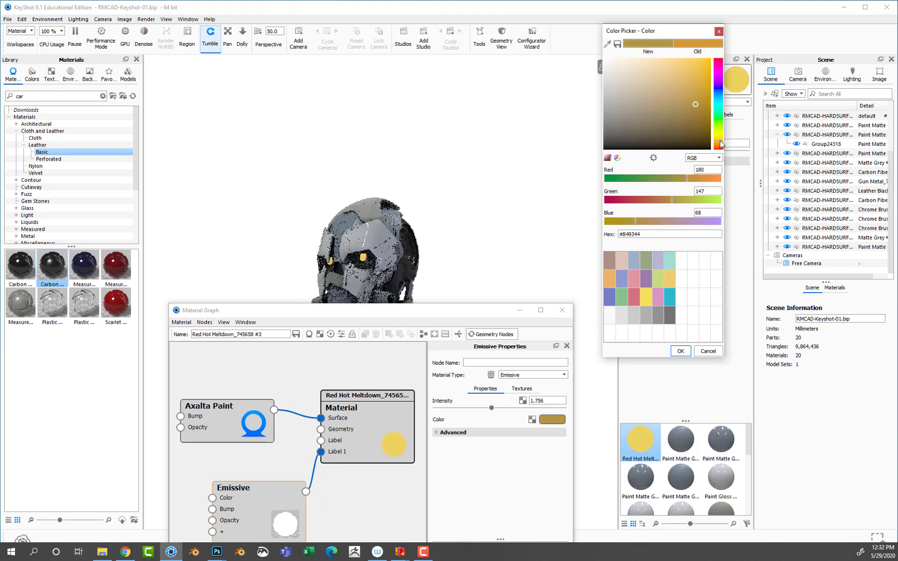
{"action": "left_click", "coordinate": [680, 351]}
{"action": "left_click", "coordinate": [561, 310]}
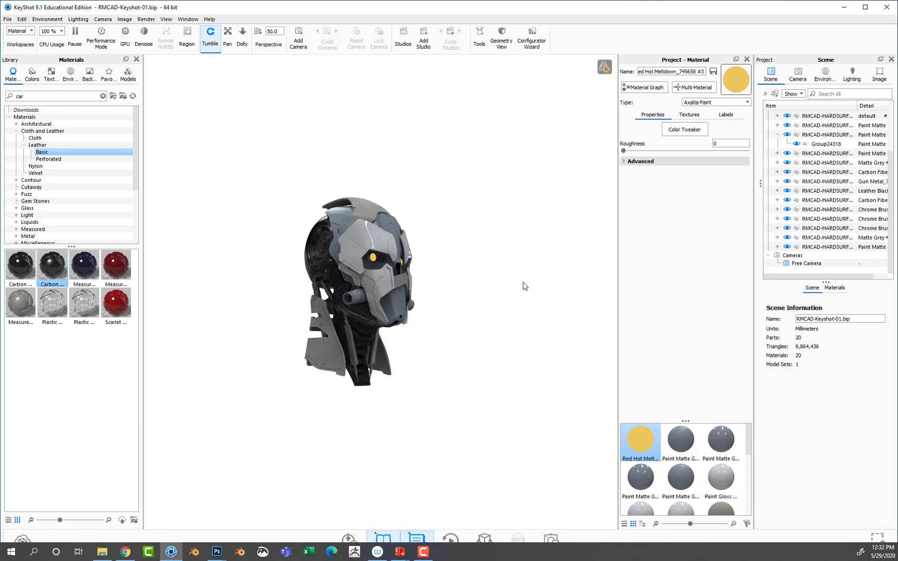
Step: Clear the search, browse Metal materials, apply dark anodized metal and revert one part to matte grey
{"action": "left_click_drag", "start_coordinate": [450, 233], "coordinate": [441, 243]}
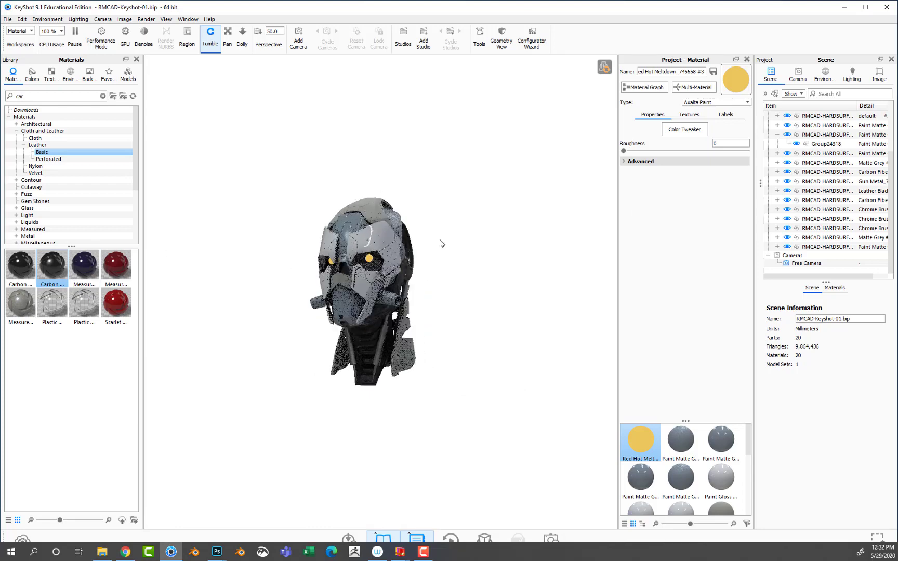
{"action": "left_click", "coordinate": [103, 96]}
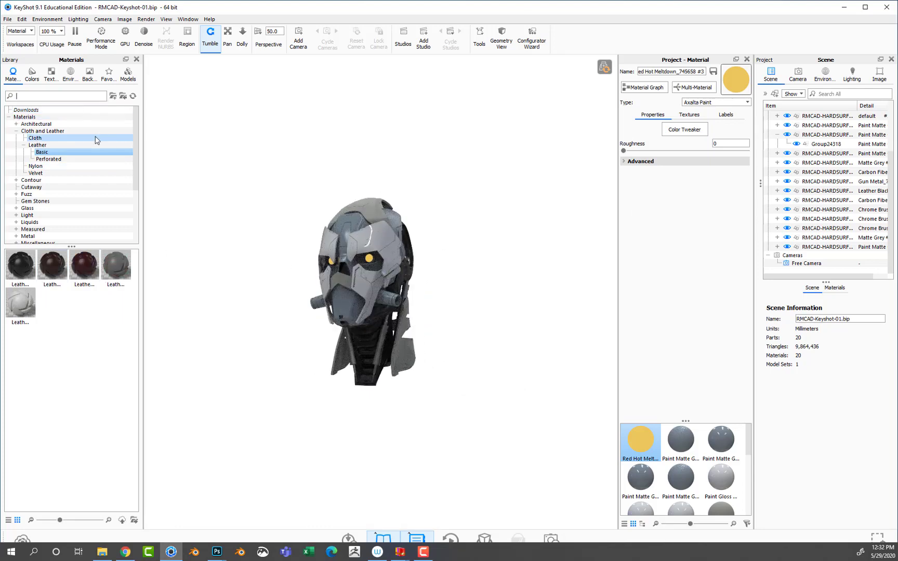
{"action": "left_click", "coordinate": [28, 237]}
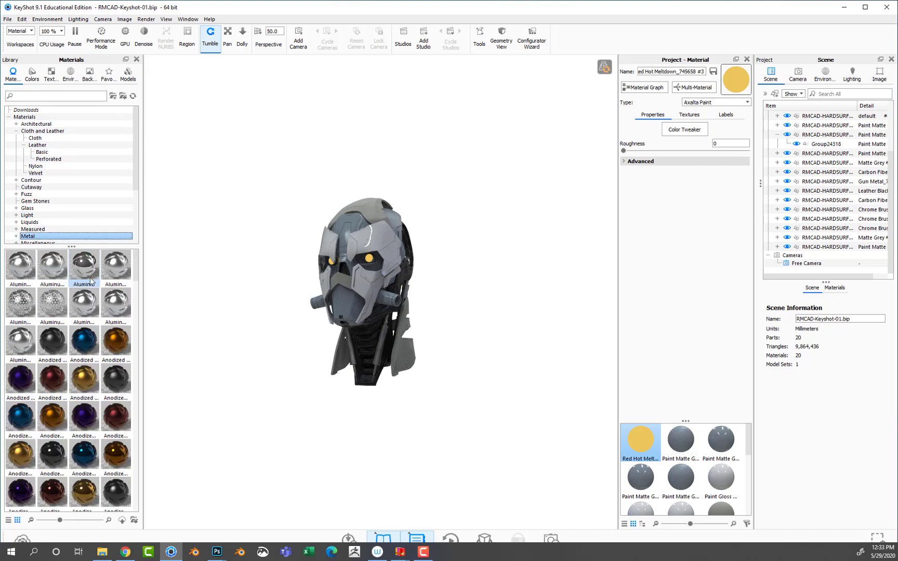
{"action": "left_click_drag", "start_coordinate": [116, 380], "coordinate": [446, 241]}
{"action": "mouse_move", "coordinate": [52, 341]}
{"action": "left_mouse_down"}
{"action": "mouse_move", "coordinate": [354, 153]}
{"action": "mouse_move", "coordinate": [374, 200]}
{"action": "left_mouse_up"}
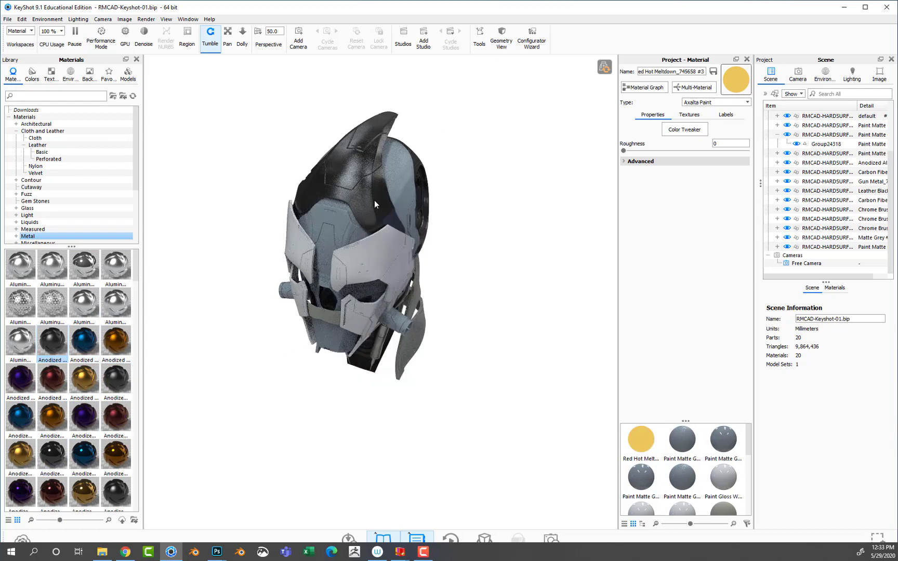
{"action": "left_click", "coordinate": [735, 139]}
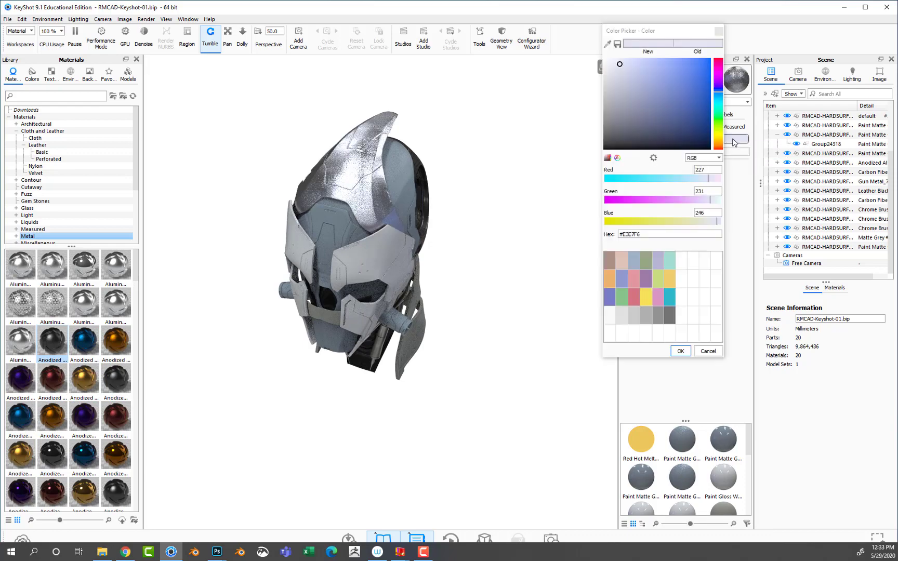
{"action": "key", "text": "Escape"}
{"action": "key", "text": "ctrl+z"}
{"action": "key", "text": "ctrl+z"}
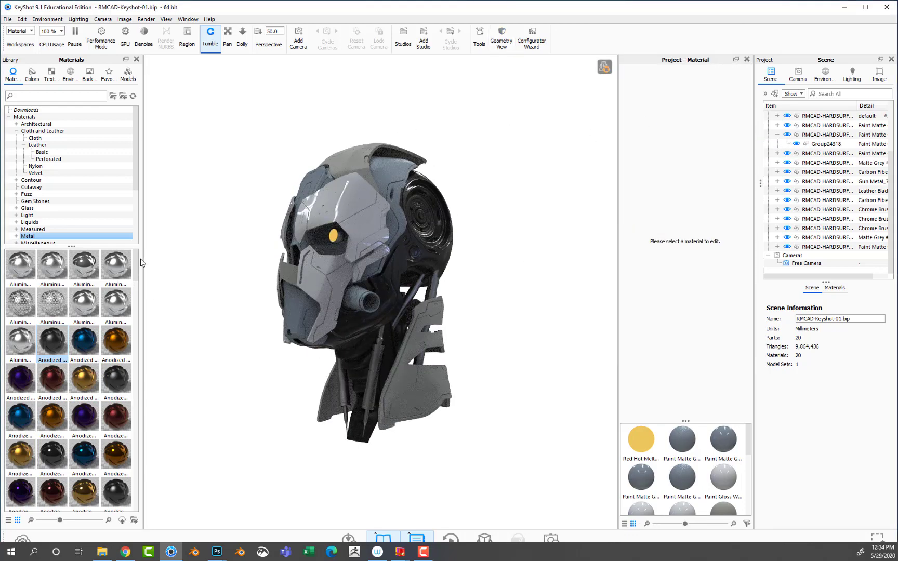
Step: Apply Chrome, Iron Brushed and Metal Brushed materials to helmet parts, undoing unwanted drops
{"action": "scroll", "coordinate": [137, 281], "scroll_direction": "down", "scroll_amount": 5}
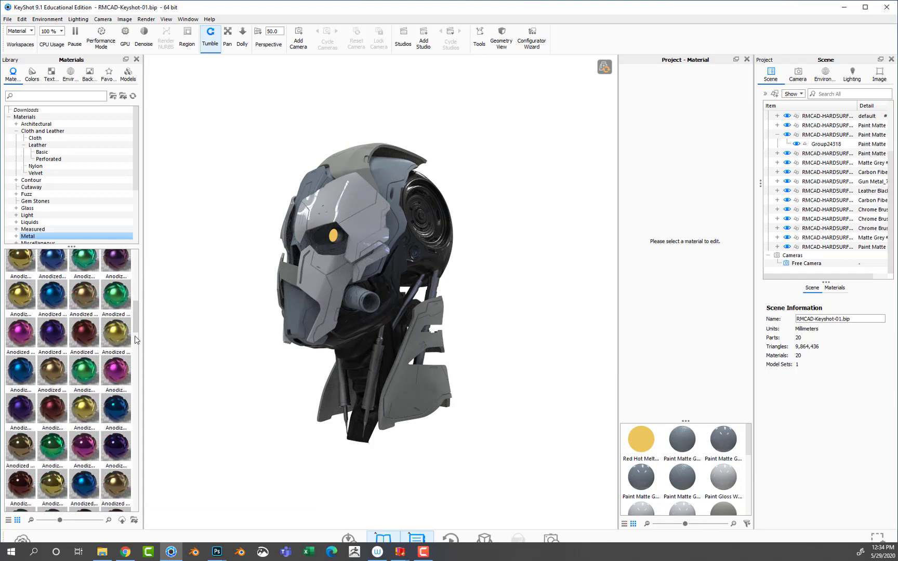
{"action": "scroll", "coordinate": [137, 281], "scroll_direction": "down", "scroll_amount": 5}
{"action": "left_click_drag", "start_coordinate": [52, 436], "coordinate": [403, 337]}
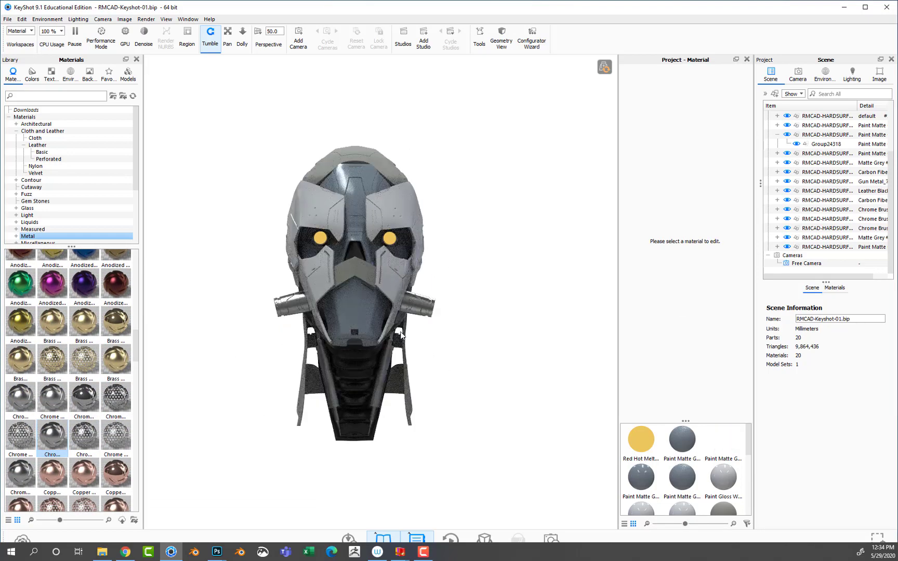
{"action": "key", "text": "ctrl+z"}
{"action": "scroll", "coordinate": [73, 364], "scroll_direction": "down", "scroll_amount": 5}
{"action": "mouse_move", "coordinate": [116, 410]}
{"action": "left_mouse_down"}
{"action": "mouse_move", "coordinate": [357, 313]}
{"action": "mouse_move", "coordinate": [348, 225]}
{"action": "left_mouse_up"}
{"action": "key", "text": "ctrl+z"}
{"action": "left_click_drag", "start_coordinate": [52, 447], "coordinate": [426, 308]}
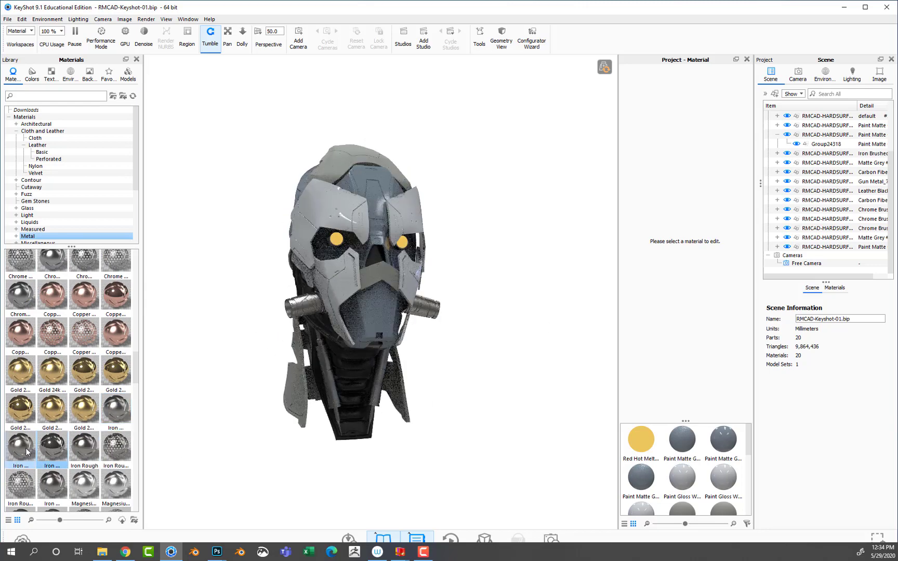
{"action": "left_click_drag", "start_coordinate": [26, 451], "coordinate": [411, 208]}
{"action": "scroll", "coordinate": [73, 379], "scroll_direction": "down", "scroll_amount": 5}
{"action": "left_click_drag", "start_coordinate": [20, 395], "coordinate": [312, 304]}
{"action": "left_click_drag", "start_coordinate": [52, 470], "coordinate": [343, 270]}
Step: Give a helmet part the Paint Gloss White material
{"action": "scroll", "coordinate": [73, 379], "scroll_direction": "down", "scroll_amount": 3}
{"action": "mouse_move", "coordinate": [681, 477]}
{"action": "left_mouse_down"}
{"action": "mouse_move", "coordinate": [306, 306]}
{"action": "mouse_move", "coordinate": [465, 283]}
{"action": "left_mouse_up"}
{"action": "scroll", "coordinate": [350, 287], "scroll_direction": "down", "scroll_amount": 2}
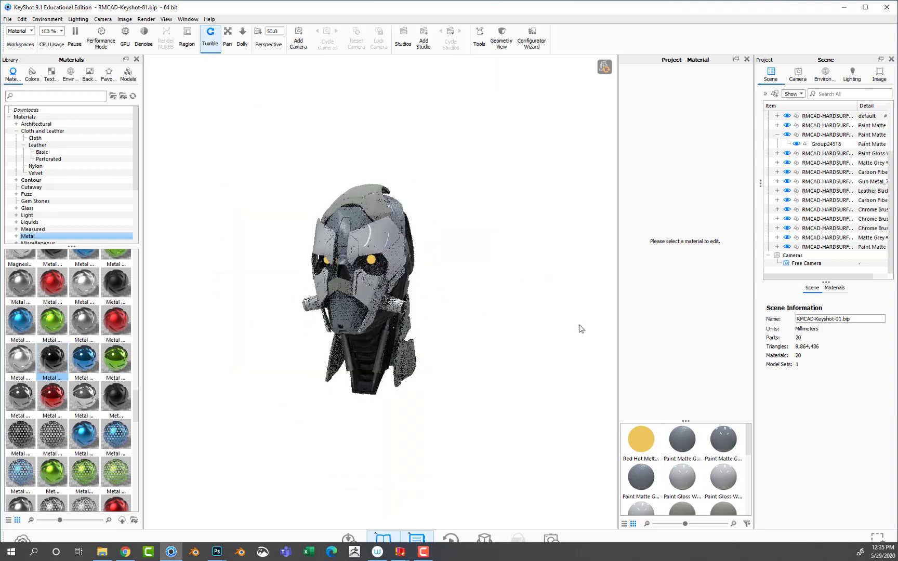
{"action": "mouse_move", "coordinate": [682, 477]}
{"action": "left_mouse_down"}
{"action": "mouse_move", "coordinate": [518, 209]}
{"action": "mouse_move", "coordinate": [360, 215]}
{"action": "mouse_move", "coordinate": [445, 217]}
{"action": "mouse_move", "coordinate": [223, 236]}
{"action": "mouse_move", "coordinate": [465, 183]}
{"action": "left_mouse_up"}
{"action": "scroll", "coordinate": [518, 208], "scroll_direction": "up", "scroll_amount": 2}
Step: Add Camera 1 with 88 perspective, azimuth about -64°, inclination 4.86° and twist 2.88°
{"action": "left_click", "coordinate": [797, 75]}
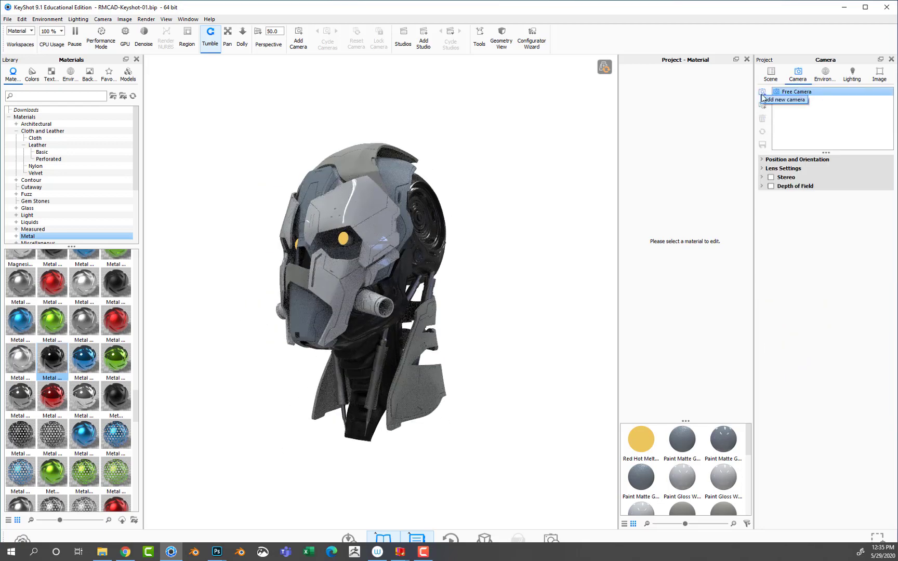
{"action": "key", "text": "Return"}
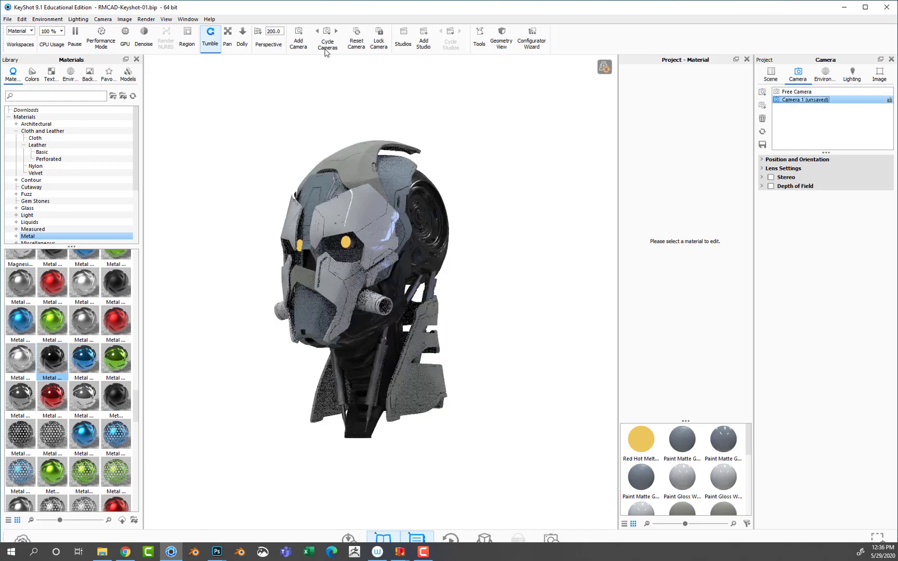
{"action": "left_click_drag", "start_coordinate": [322, 32], "coordinate": [309, 32]}
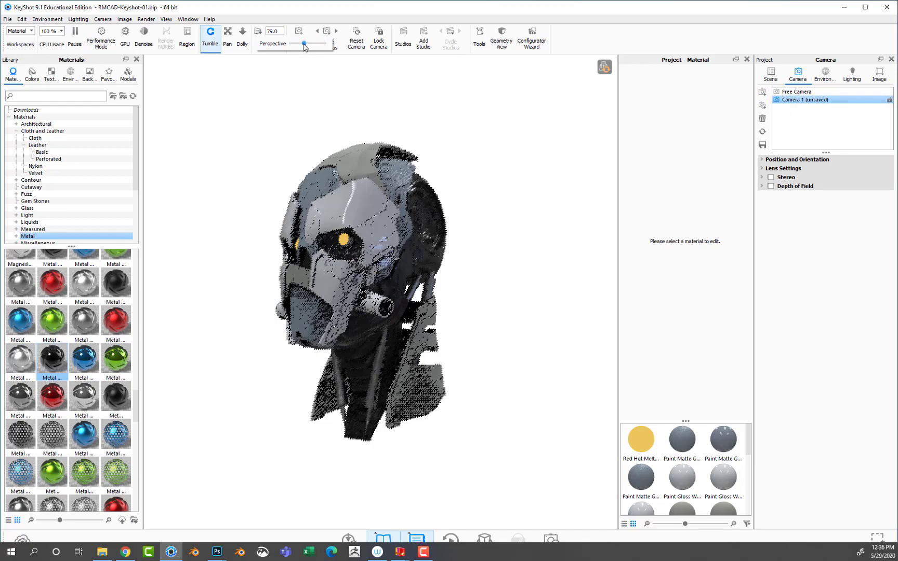
{"action": "left_click_drag", "start_coordinate": [492, 159], "coordinate": [588, 174]}
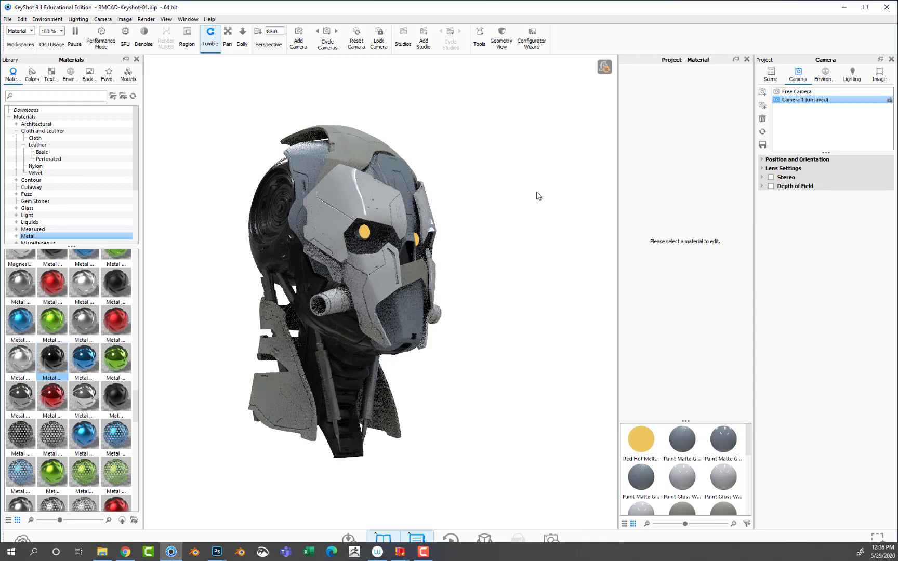
{"action": "left_click", "coordinate": [774, 165]}
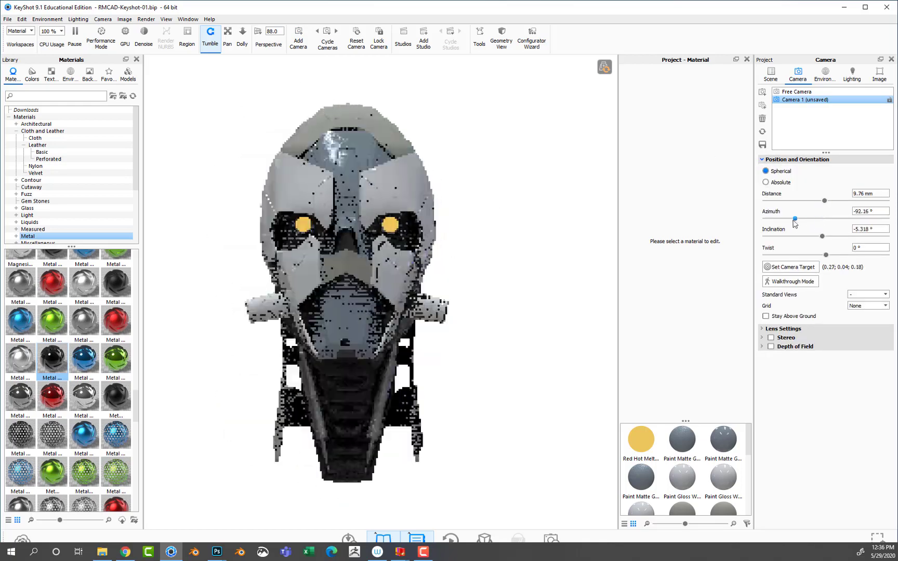
{"action": "left_click_drag", "start_coordinate": [809, 218], "coordinate": [827, 250]}
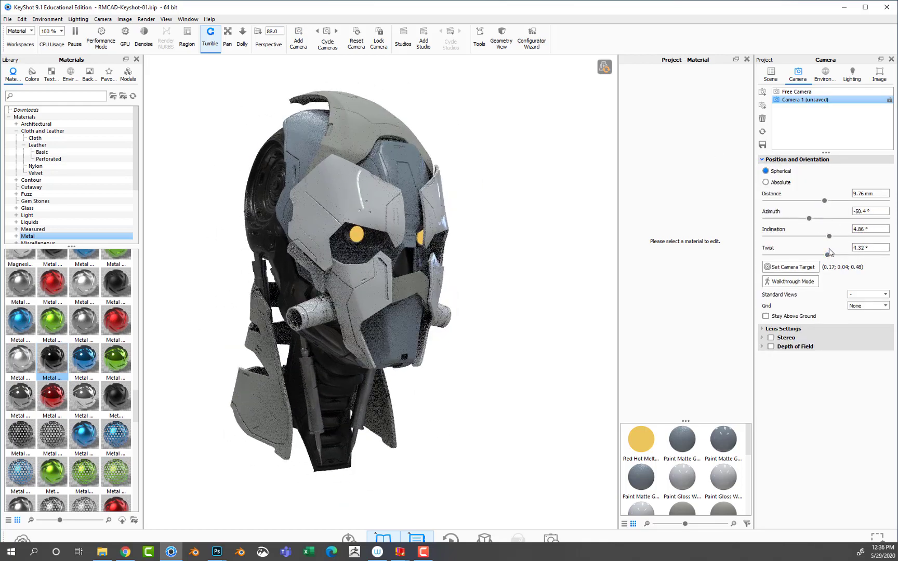
{"action": "left_click_drag", "start_coordinate": [809, 218], "coordinate": [804, 221]}
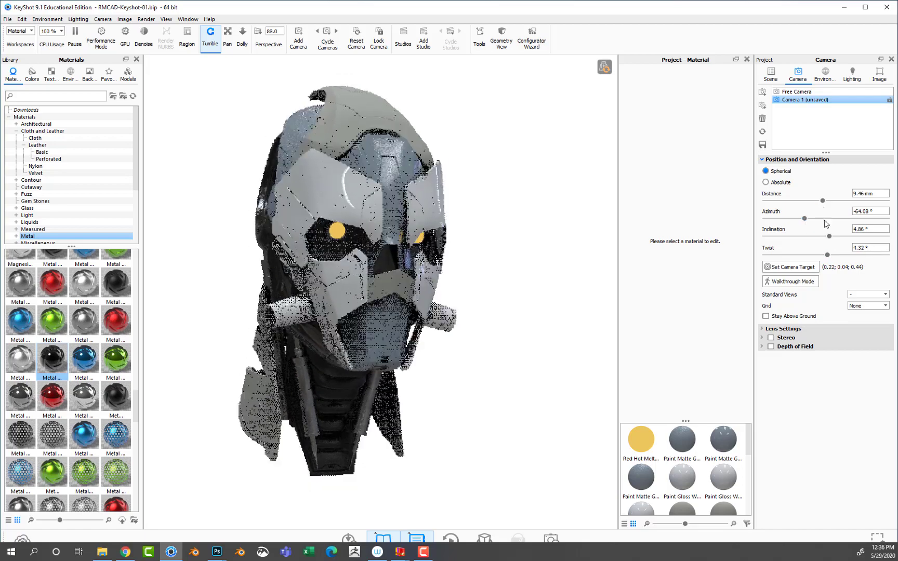
{"action": "left_click_drag", "start_coordinate": [827, 254], "coordinate": [829, 256]}
Step: Apply the Aversis_City-alley-old_3k lighting environment from the library
{"action": "left_click", "coordinate": [69, 80]}
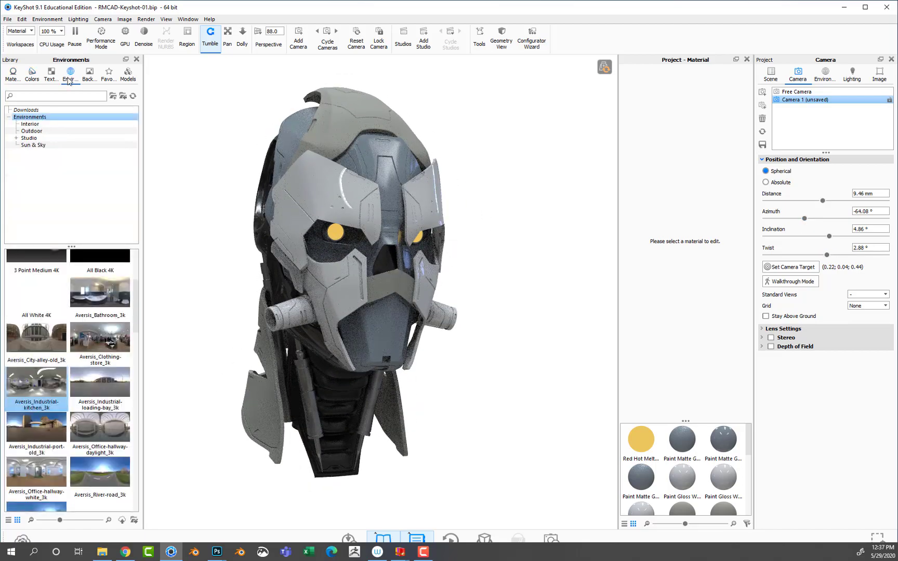
{"action": "double_click", "coordinate": [48, 339]}
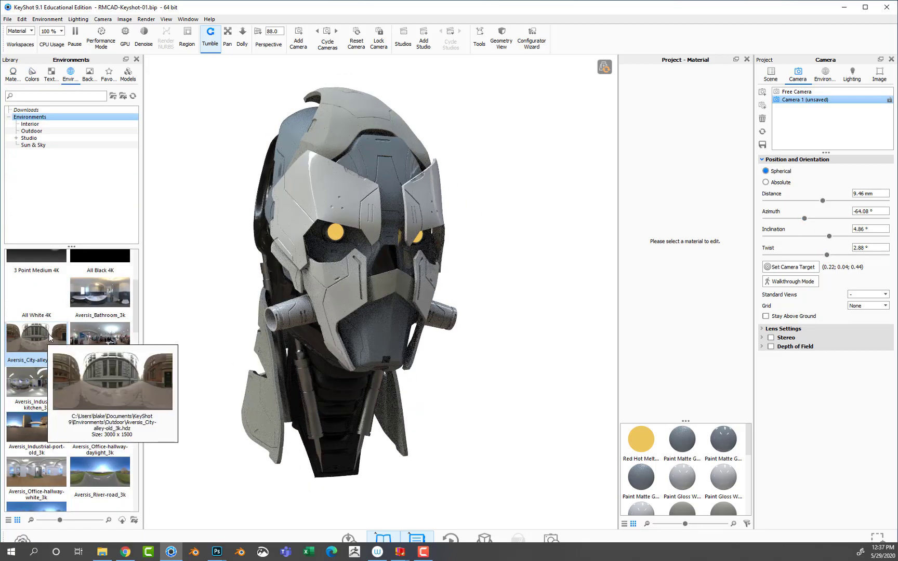
{"action": "double_click", "coordinate": [44, 348]}
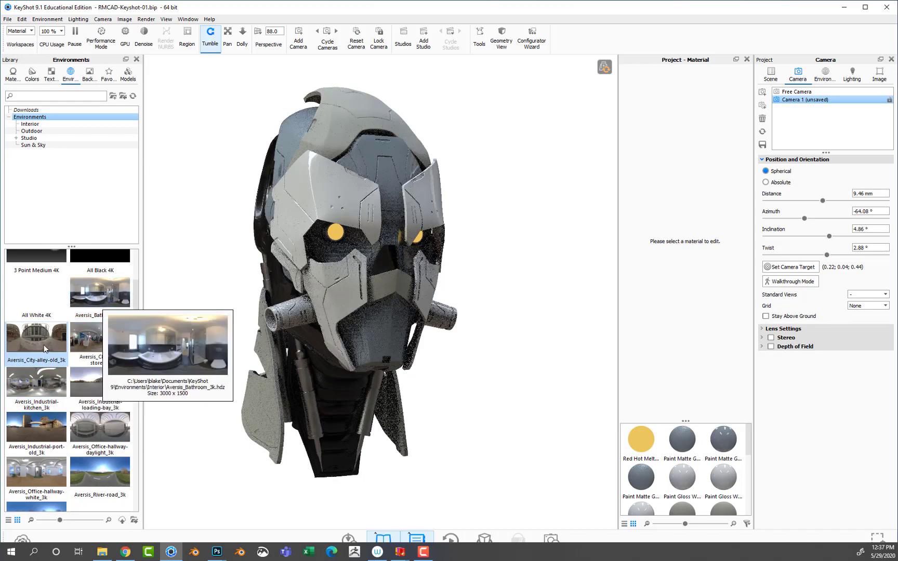
Step: Raise the camera perspective to 138 and set inclination to -2.16°
{"action": "left_click", "coordinate": [275, 31]}
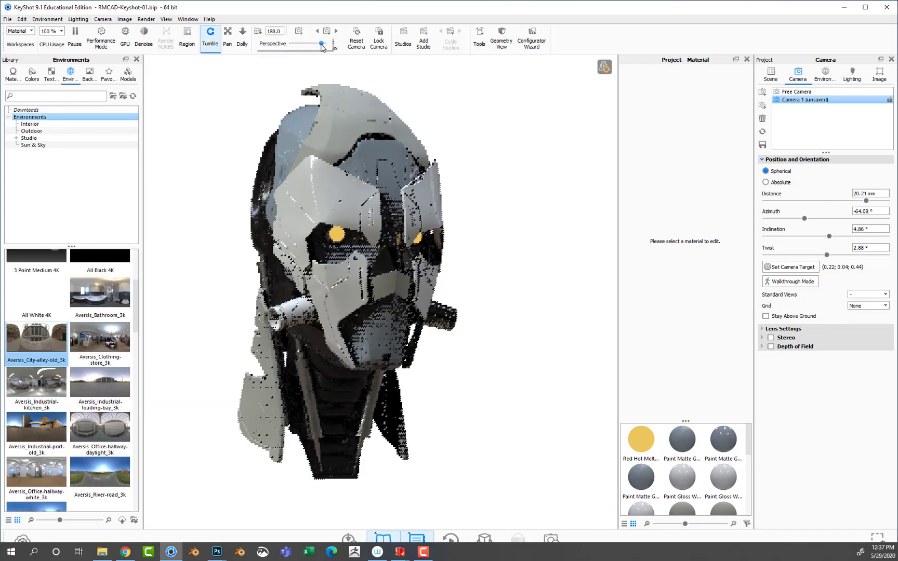
{"action": "left_click_drag", "start_coordinate": [305, 43], "coordinate": [314, 51]}
{"action": "left_click_drag", "start_coordinate": [829, 236], "coordinate": [824, 236]}
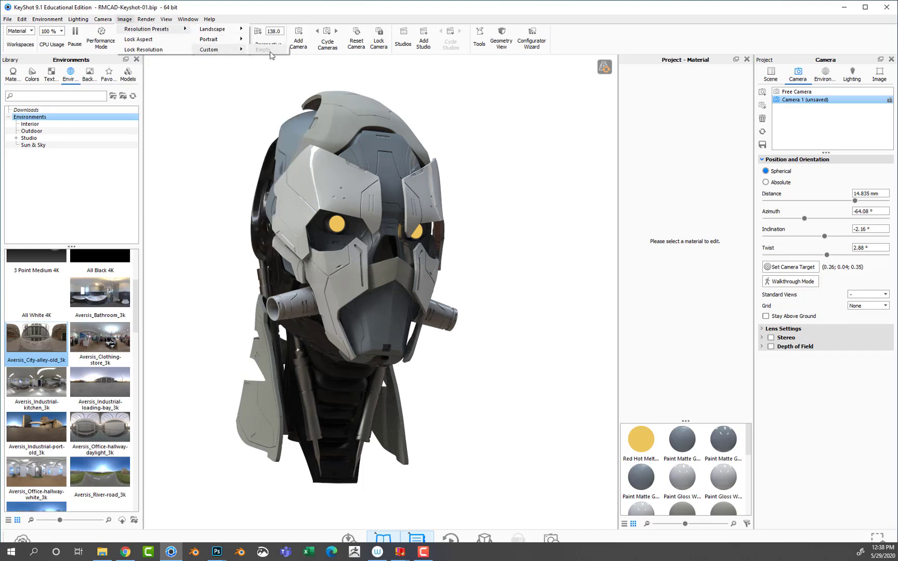
{"action": "mouse_move", "coordinate": [209, 40]}
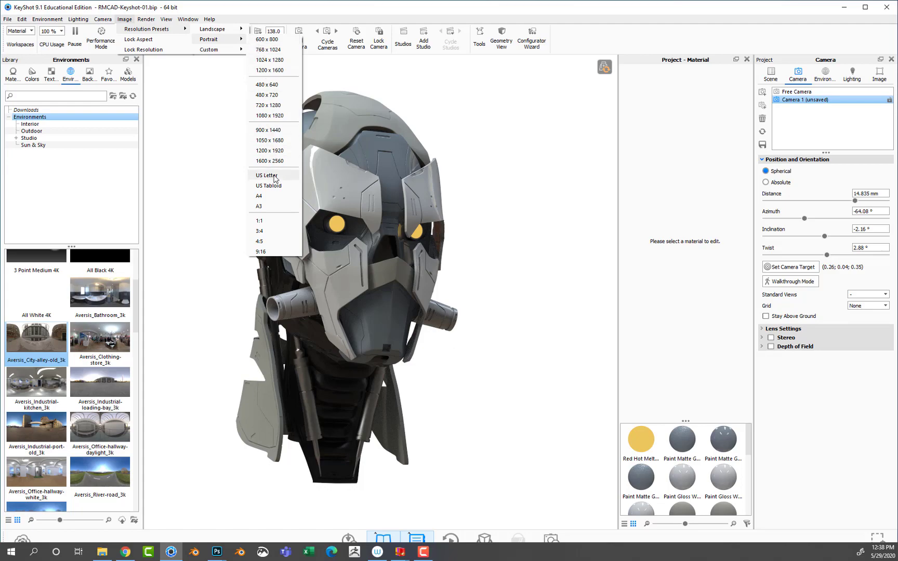
Step: Frame the helmet in a US Letter portrait image at 9.76 mm distance, then lock and save Camera 1
{"action": "left_click", "coordinate": [274, 176]}
{"action": "left_click_drag", "start_coordinate": [855, 200], "coordinate": [830, 202]}
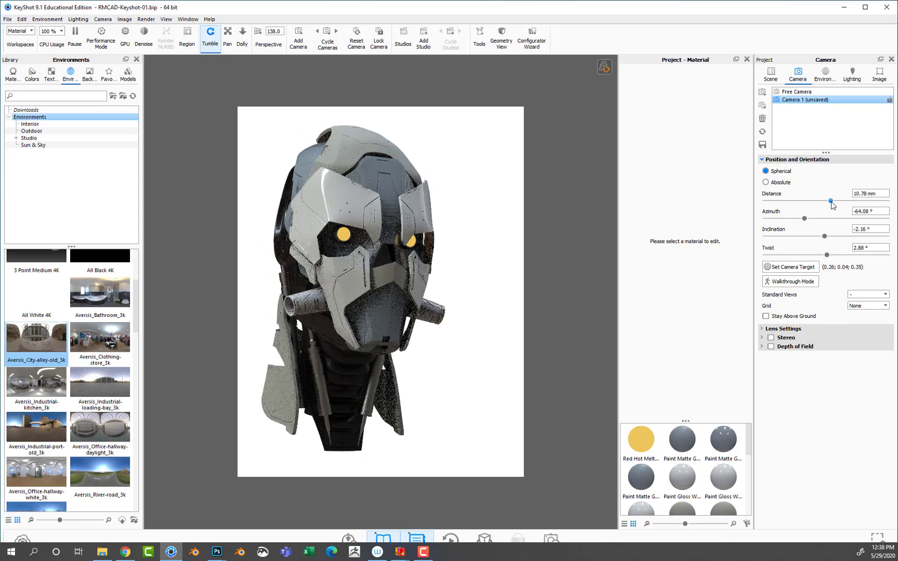
{"action": "middle_click_drag", "start_coordinate": [445, 201], "coordinate": [487, 202]}
{"action": "left_click_drag", "start_coordinate": [830, 200], "coordinate": [824, 200]}
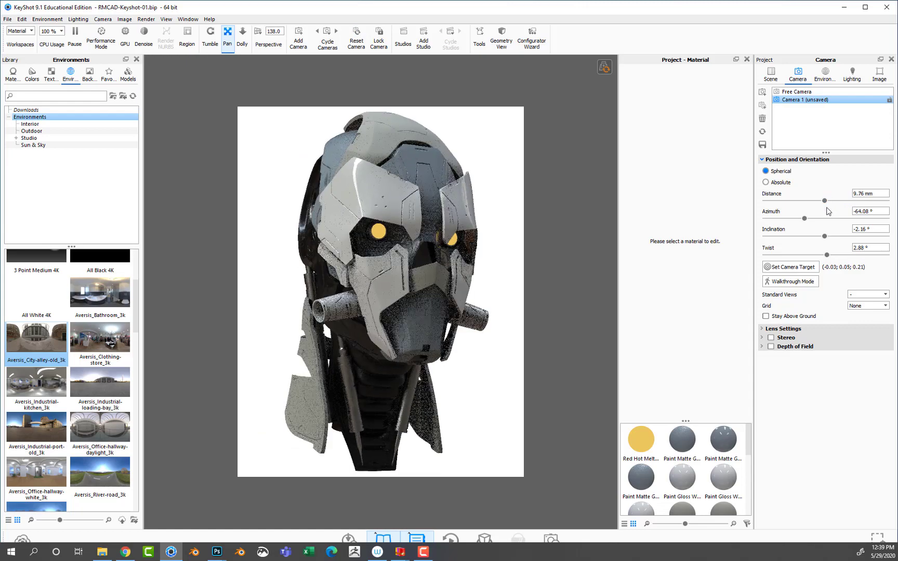
{"action": "left_click", "coordinate": [378, 39]}
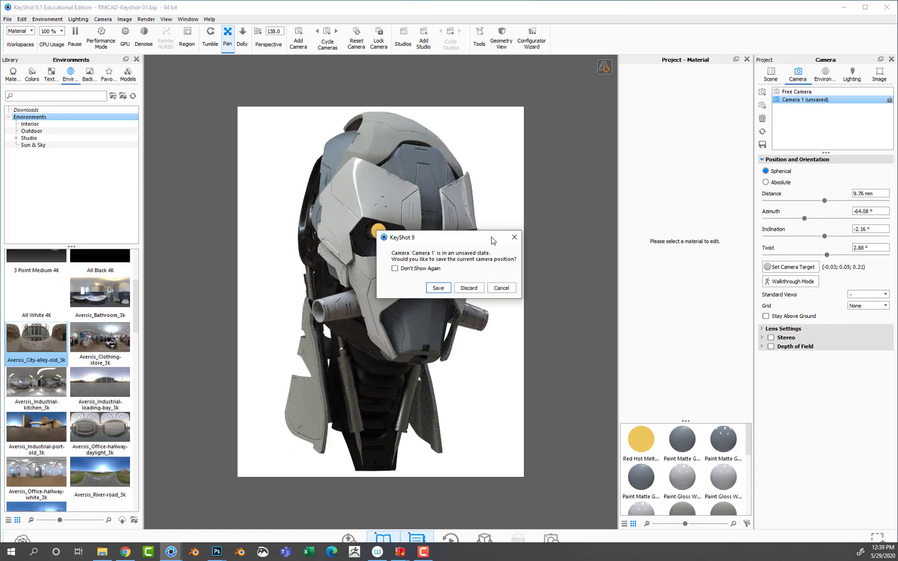
{"action": "left_click", "coordinate": [431, 291]}
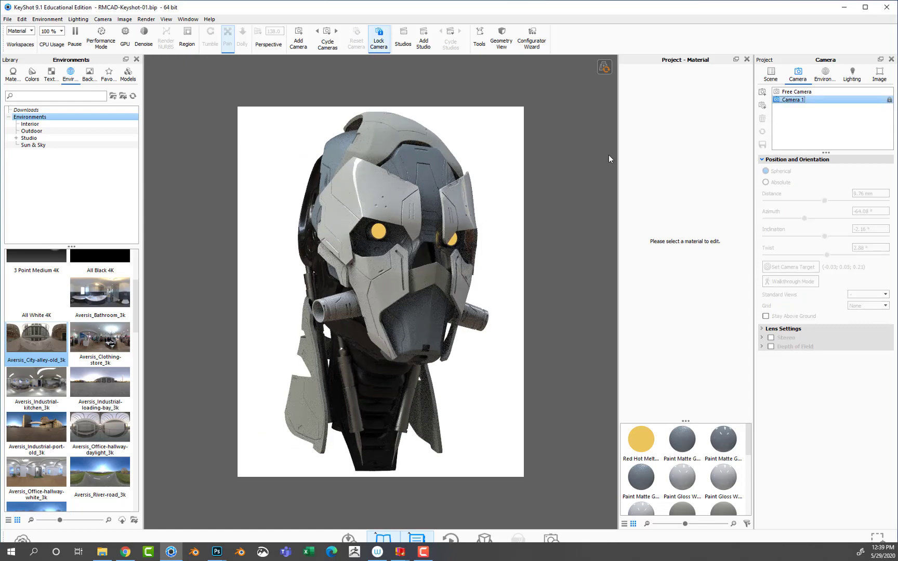